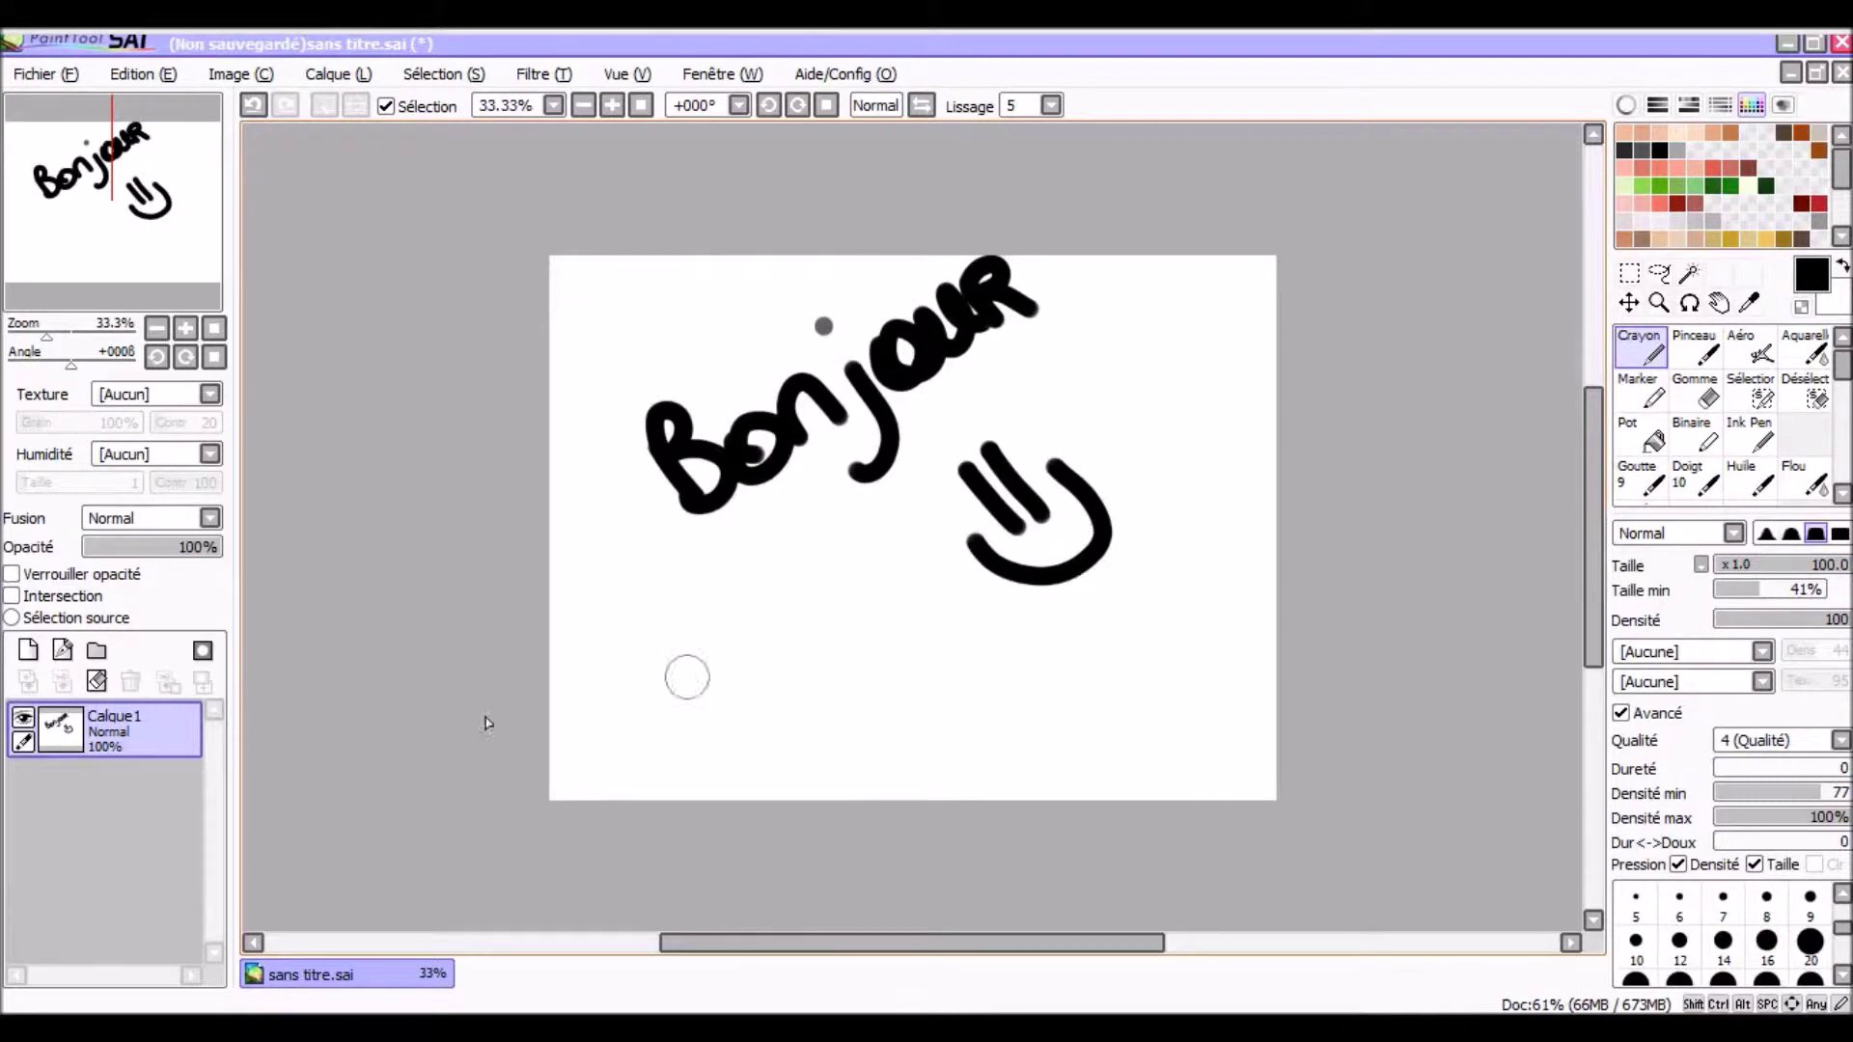
# - Clear the layer and sketch a rough room corner with a ceiling lamp, three light rays and a standing figure
pyautogui.click(96, 681)
pyautogui.moveTo(1305, 443); pyautogui.dragTo(1245, 433)
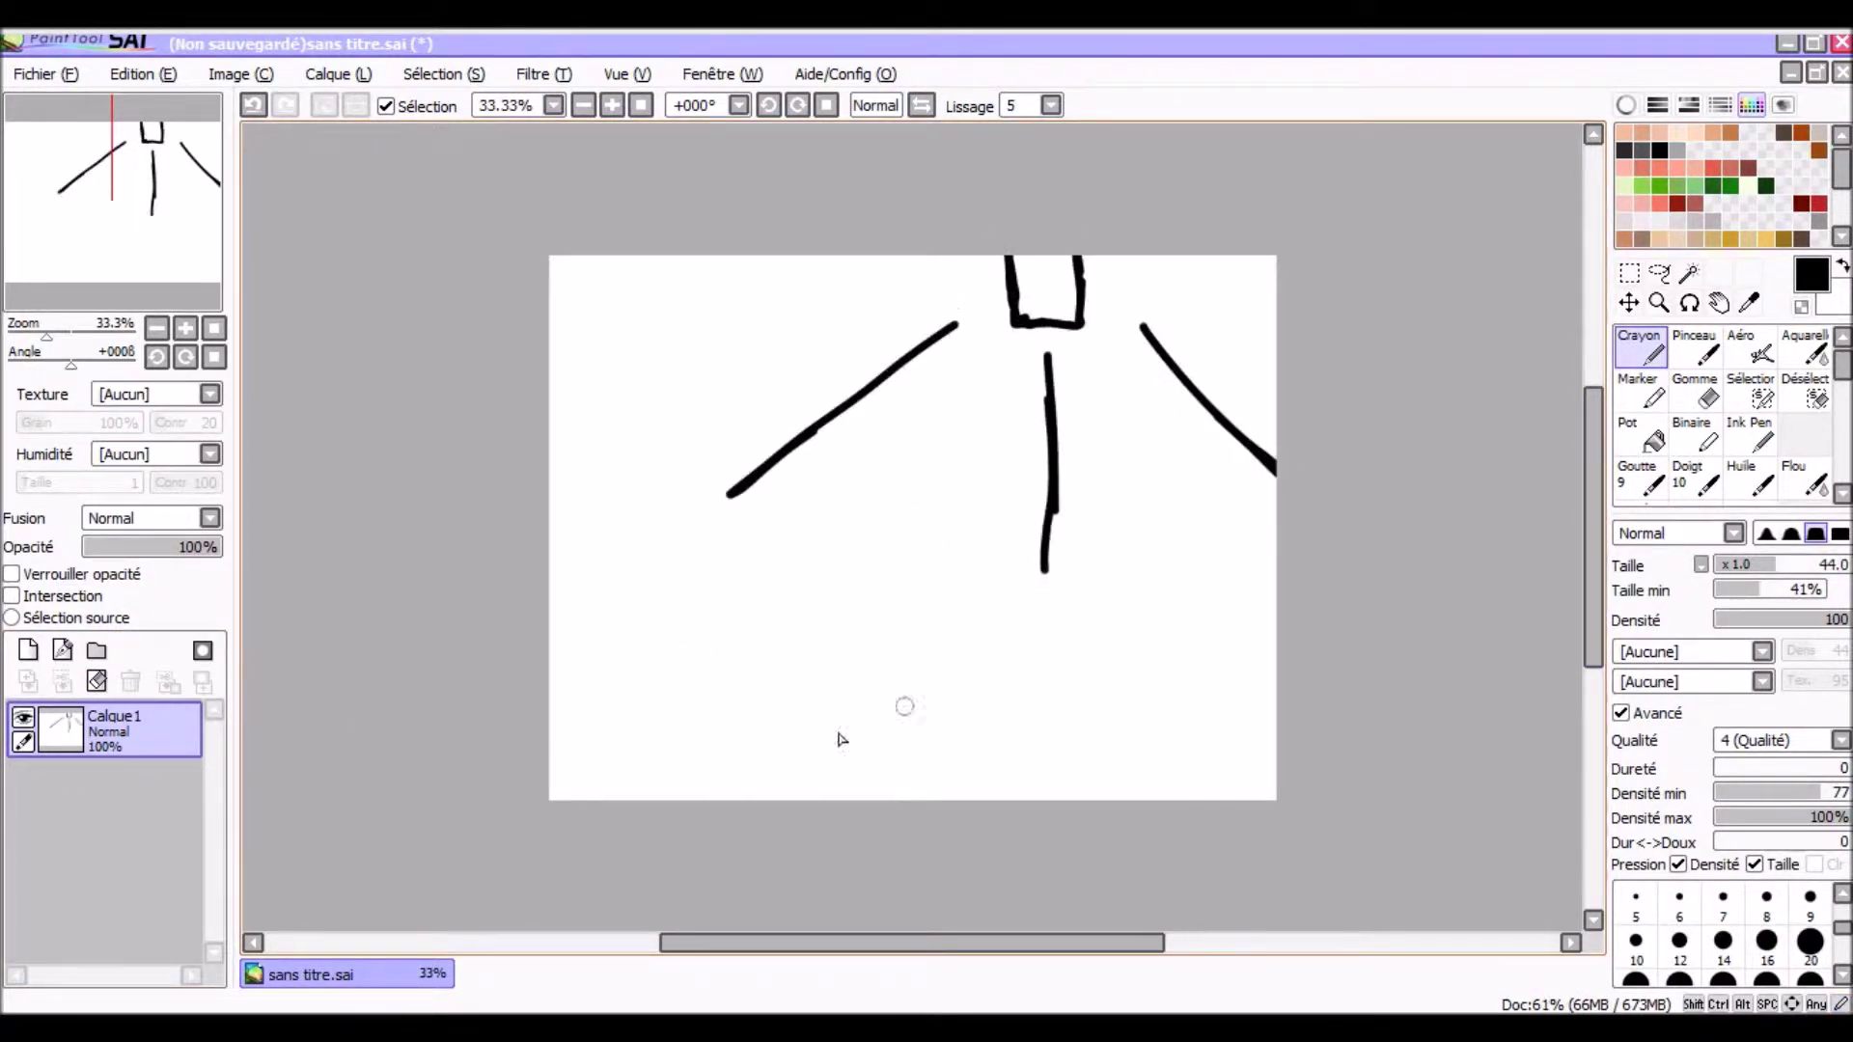
pyautogui.moveTo(681, 309); pyautogui.dragTo(686, 680)
pyautogui.press('Delete')
pyautogui.press('Delete')
pyautogui.moveTo(733, 816); pyautogui.dragTo(1308, 483)
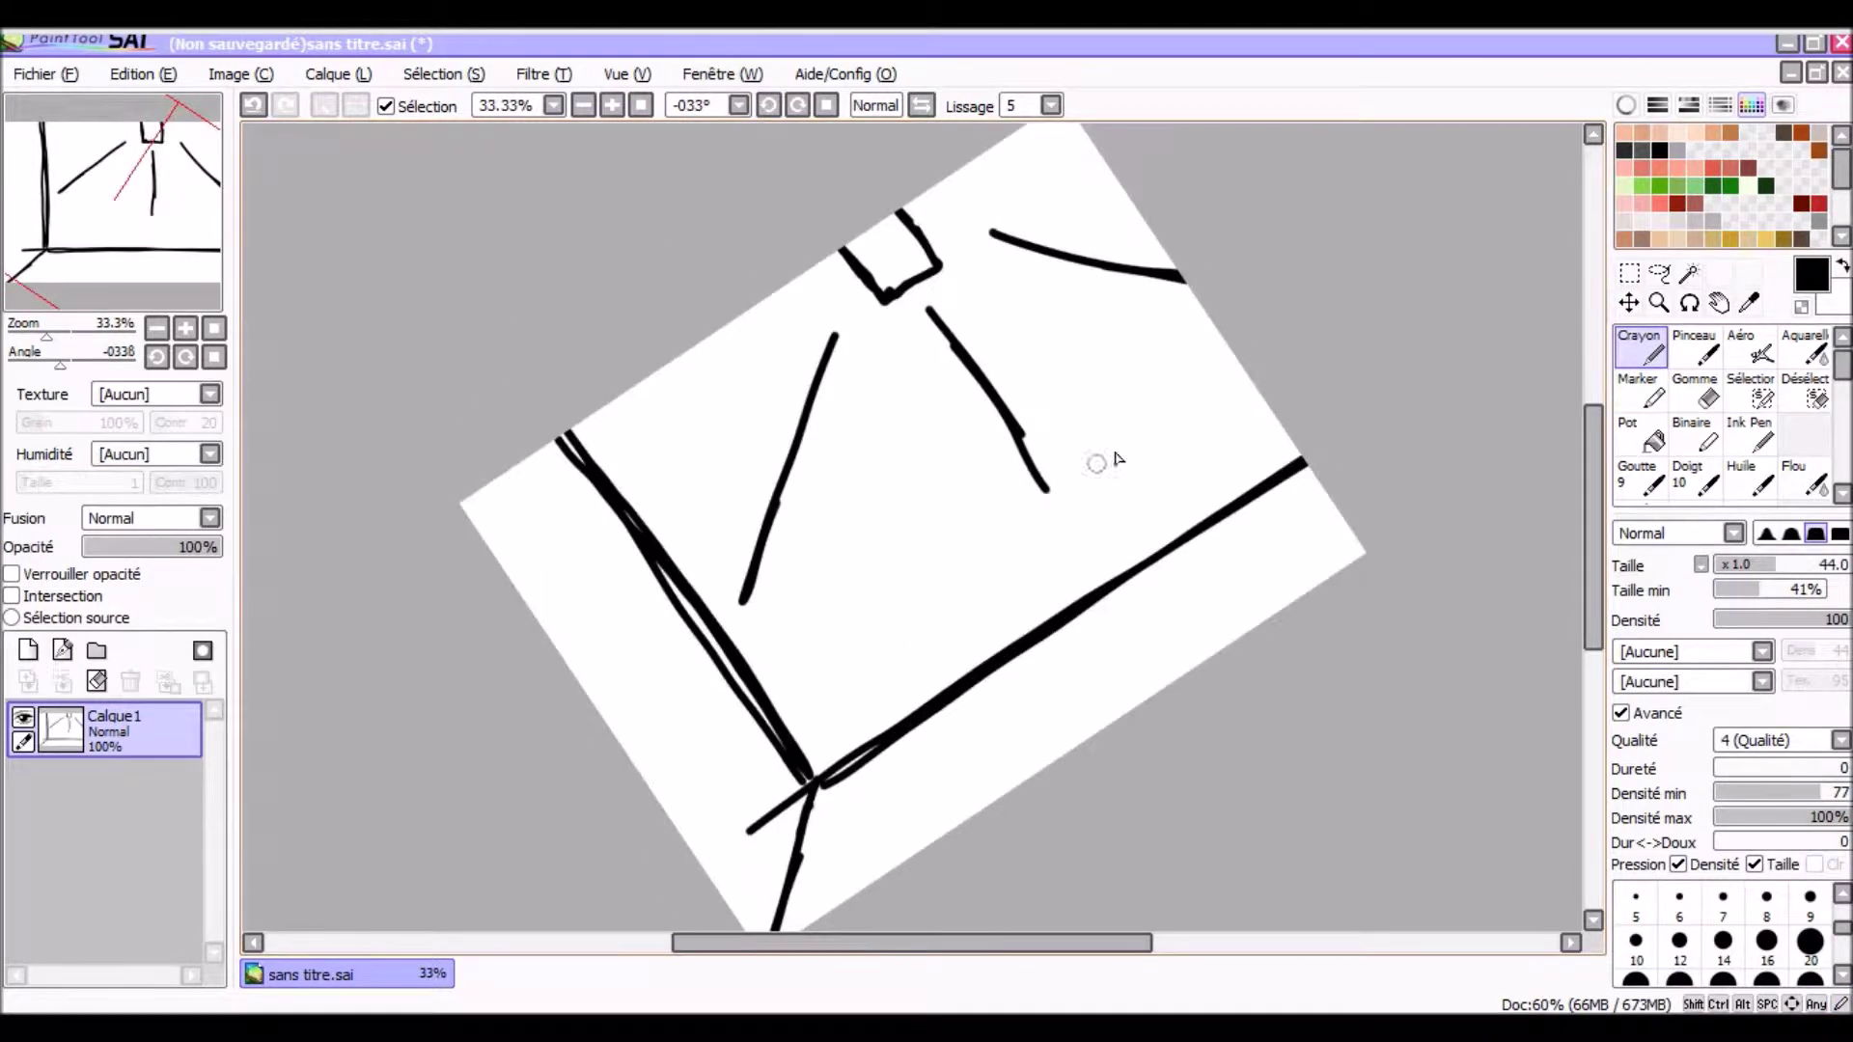
pyautogui.press('Home')
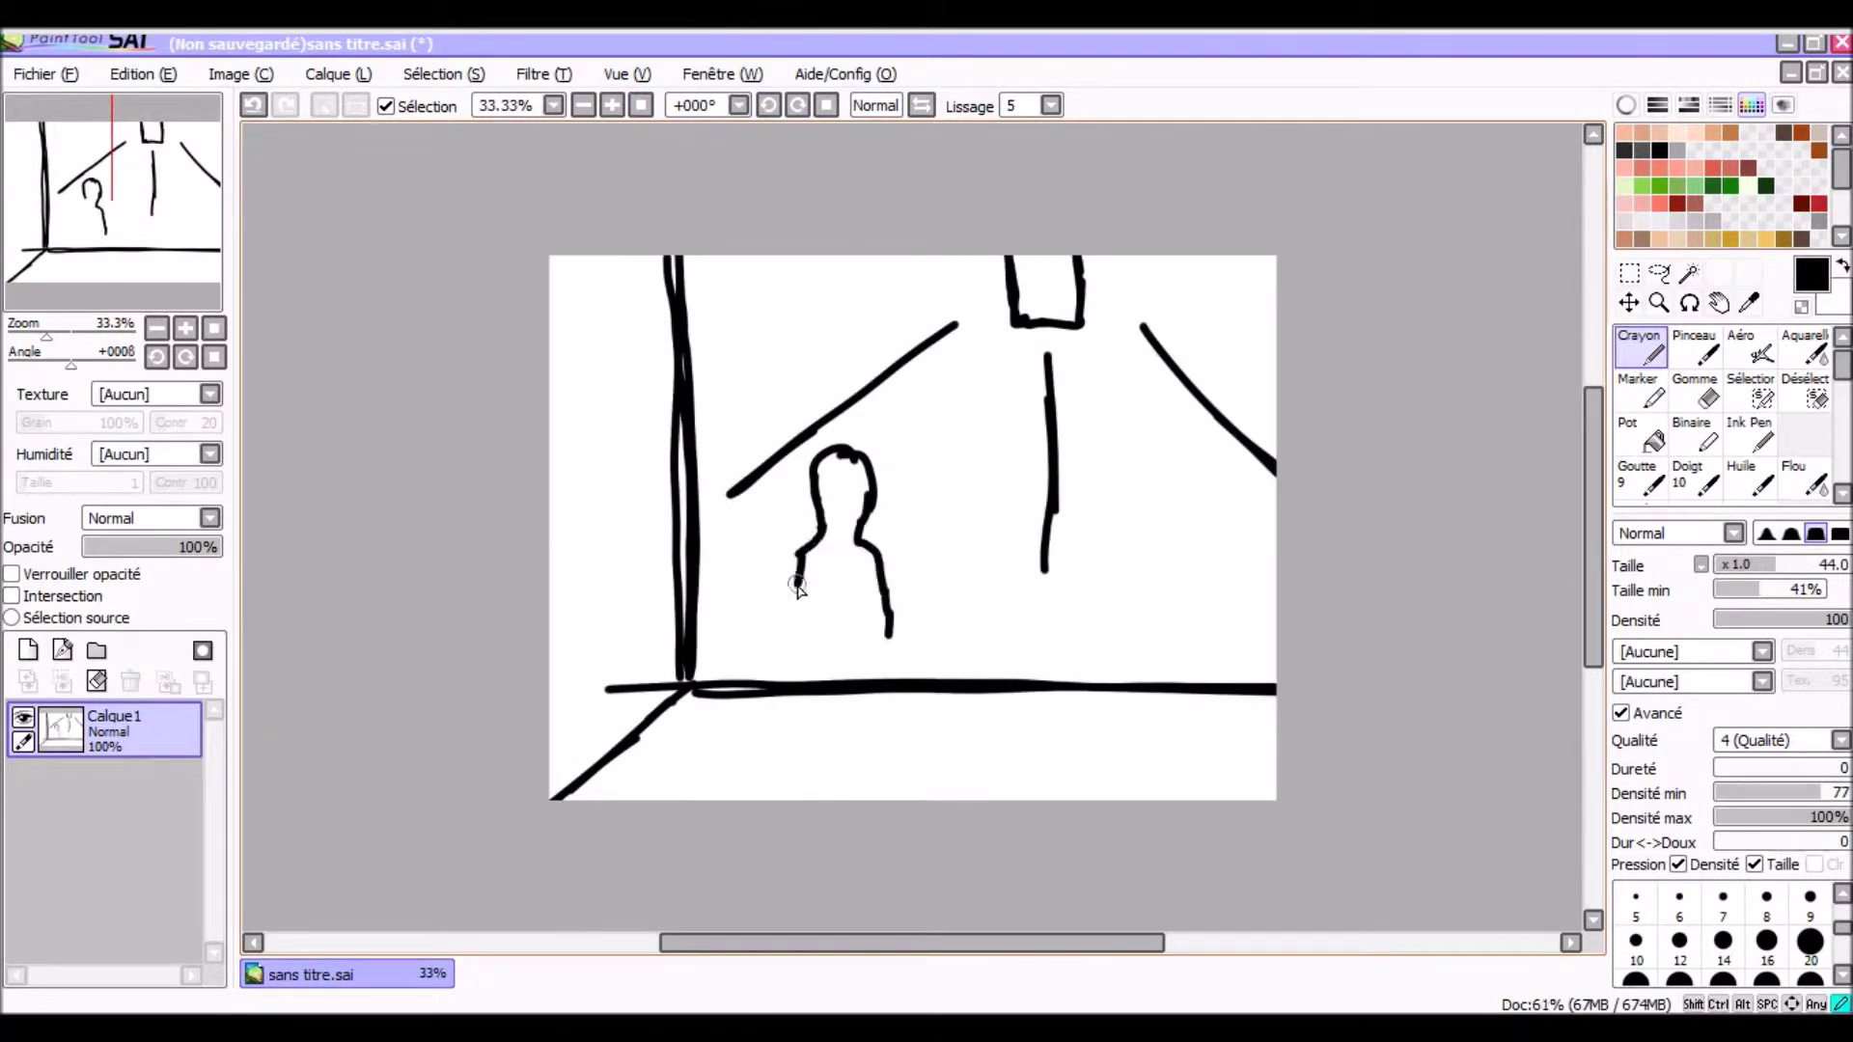
# - Lower the sketch layer's opacity to 45%, then add a line-art layer above it with stroke smoothing S-5
pyautogui.moveTo(198, 547); pyautogui.dragTo(145, 547)
pyautogui.click(27, 650)
pyautogui.click(1050, 106)
pyautogui.click(1013, 526)
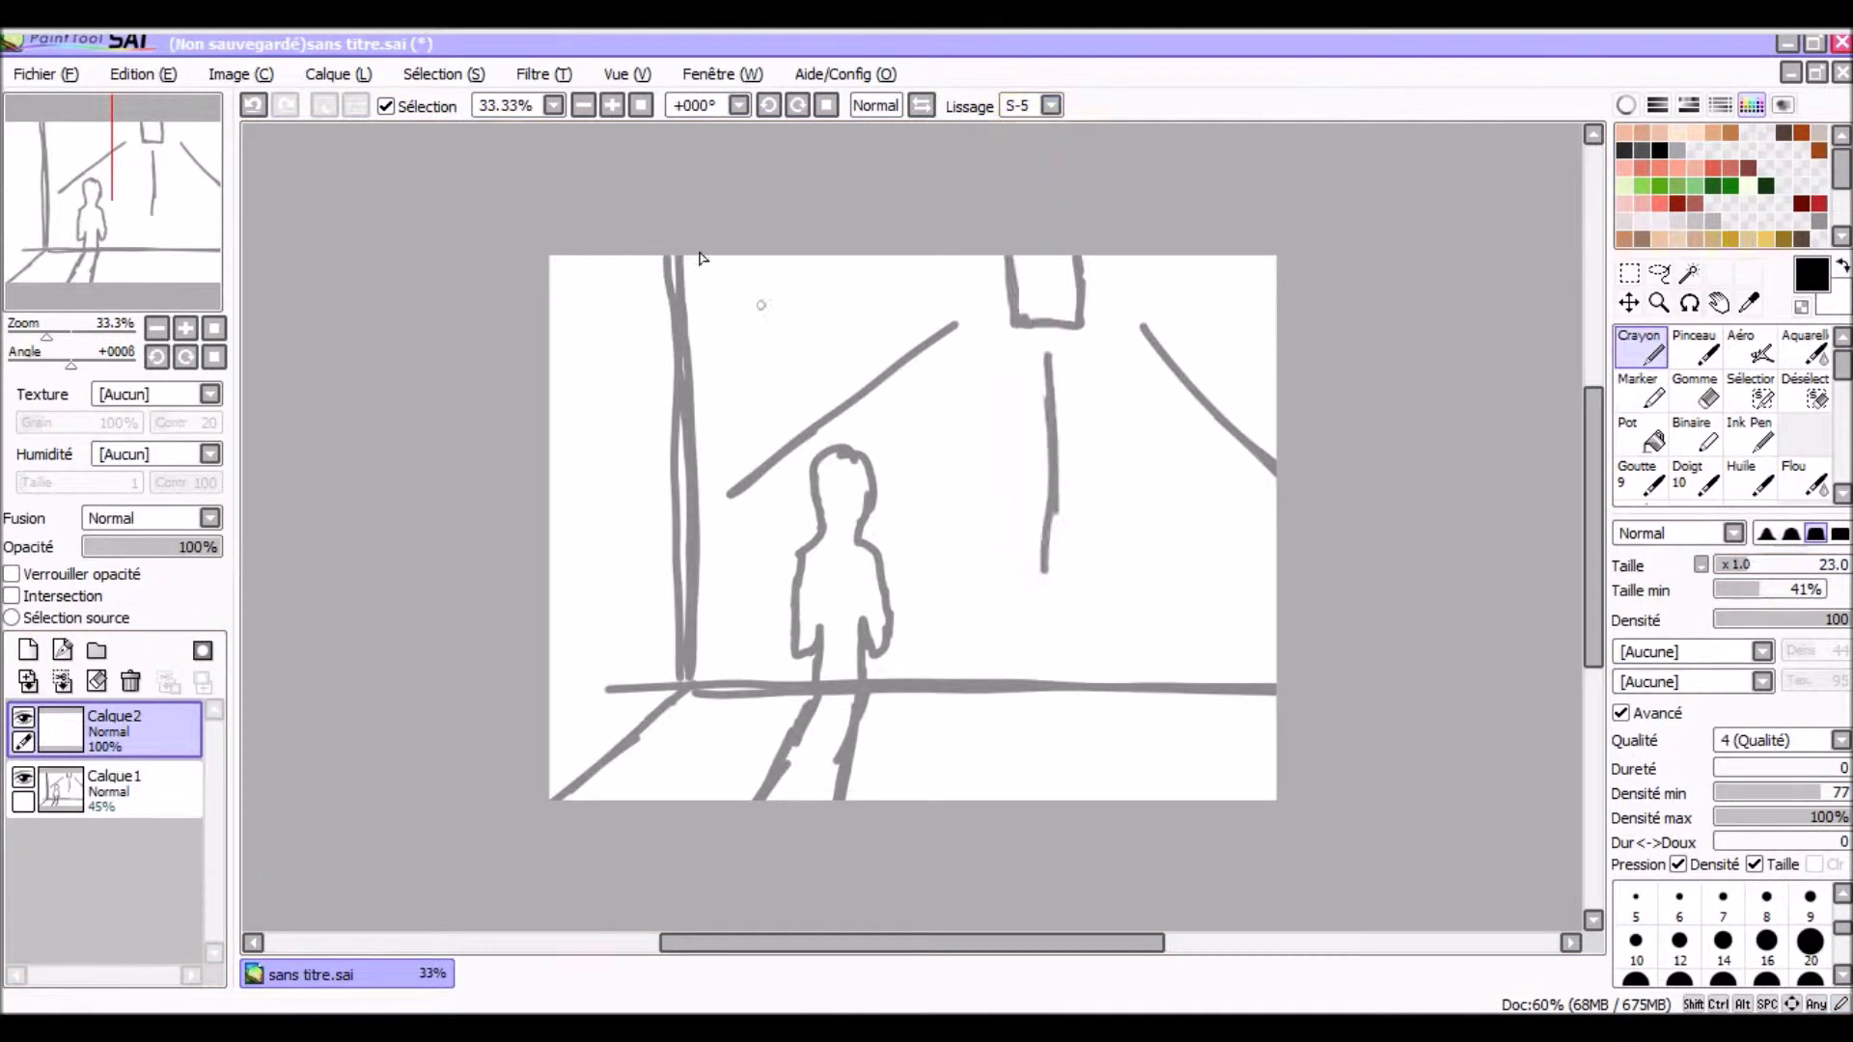
# - Ink the room's vertical wall edge and both floor lines in black over the sketch with brush size 23
pyautogui.scroll(4, 676, 444)
pyautogui.moveTo(742, 282); pyautogui.dragTo(734, 866)
pyautogui.scroll(-1, 734, 772)
pyautogui.click(769, 105)
pyautogui.scroll(-1, 734, 579)
pyautogui.moveTo(536, 612); pyautogui.dragTo(1525, 598)
pyautogui.click(798, 105)
pyautogui.scroll(-3, 840, 502)
pyautogui.moveTo(845, 502)
pyautogui.mouseDown()
pyautogui.moveTo(541, 753)
pyautogui.moveTo(423, 878)
pyautogui.mouseUp()
pyautogui.hotkey('ctrl', 'z')
pyautogui.press('Delete')
pyautogui.press('Delete')
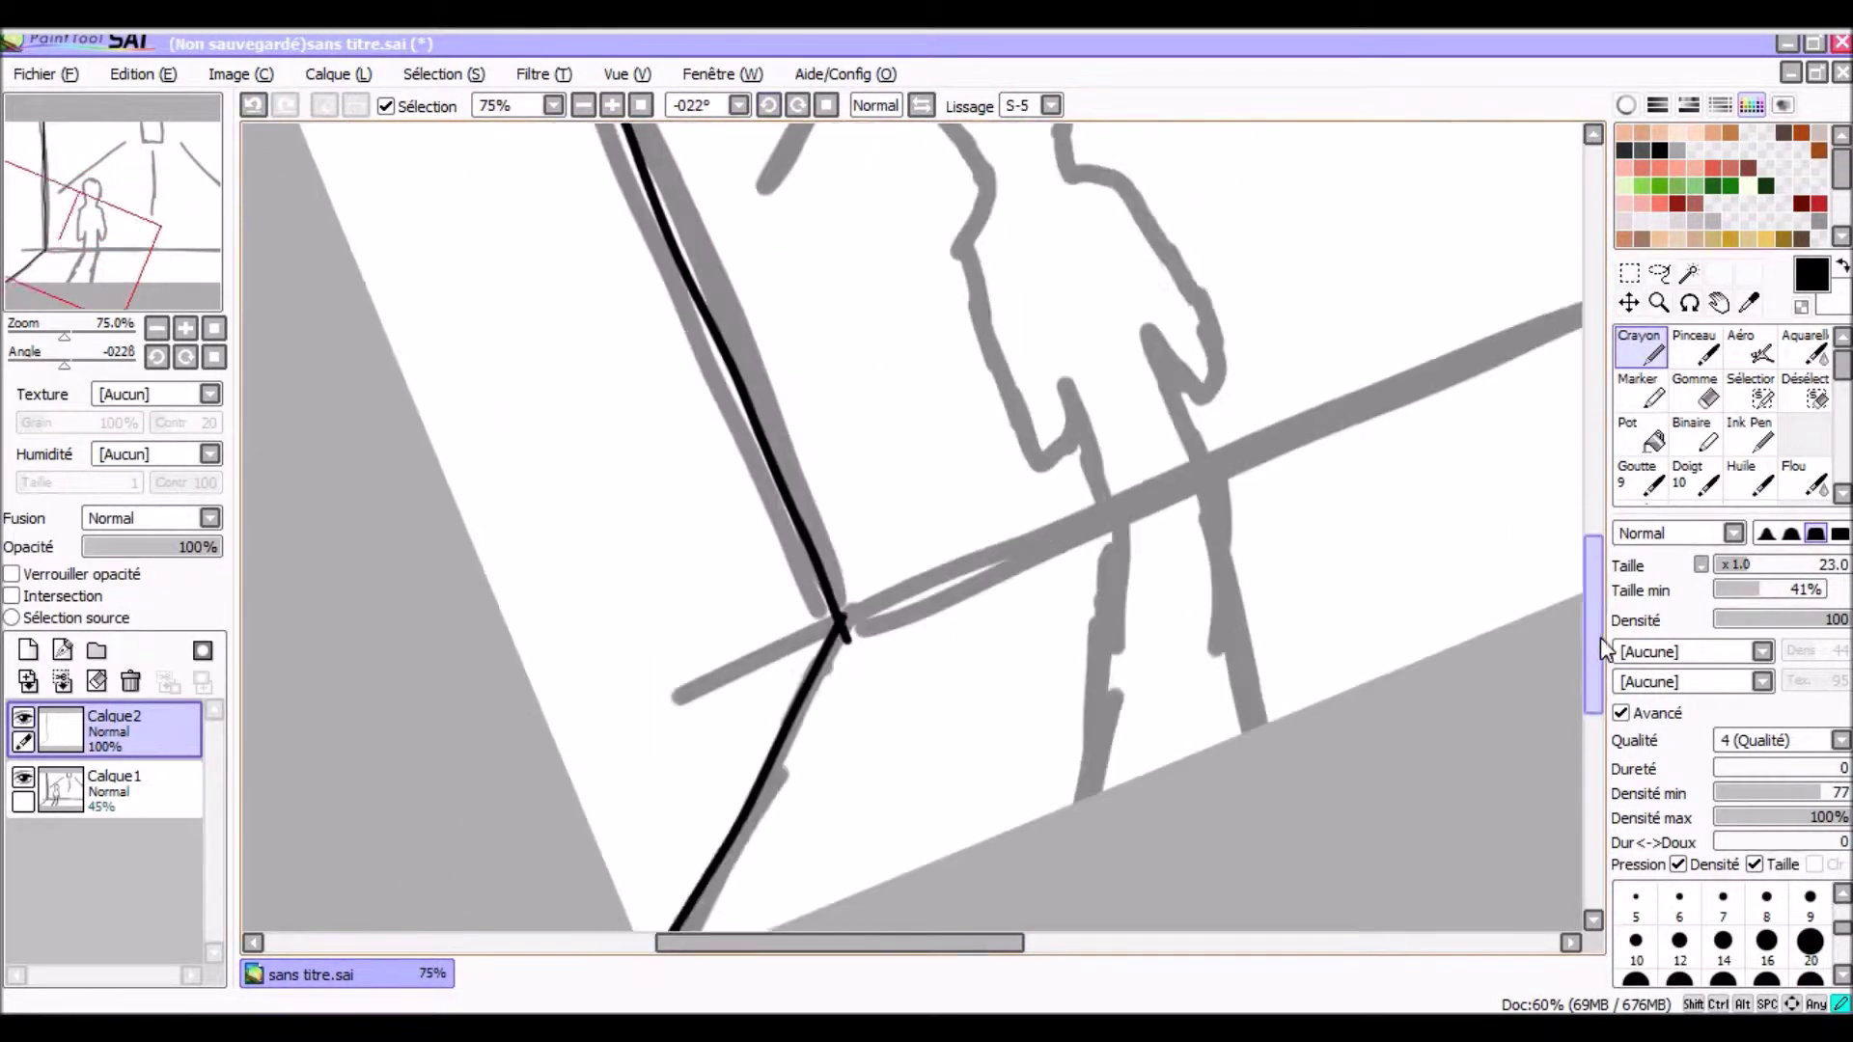
pyautogui.moveTo(282, 767); pyautogui.dragTo(1520, 222)
# - Ink the ceiling lamp's outline and the light rays over the sketch
pyautogui.click(641, 105)
pyautogui.scroll(5, 733, 482)
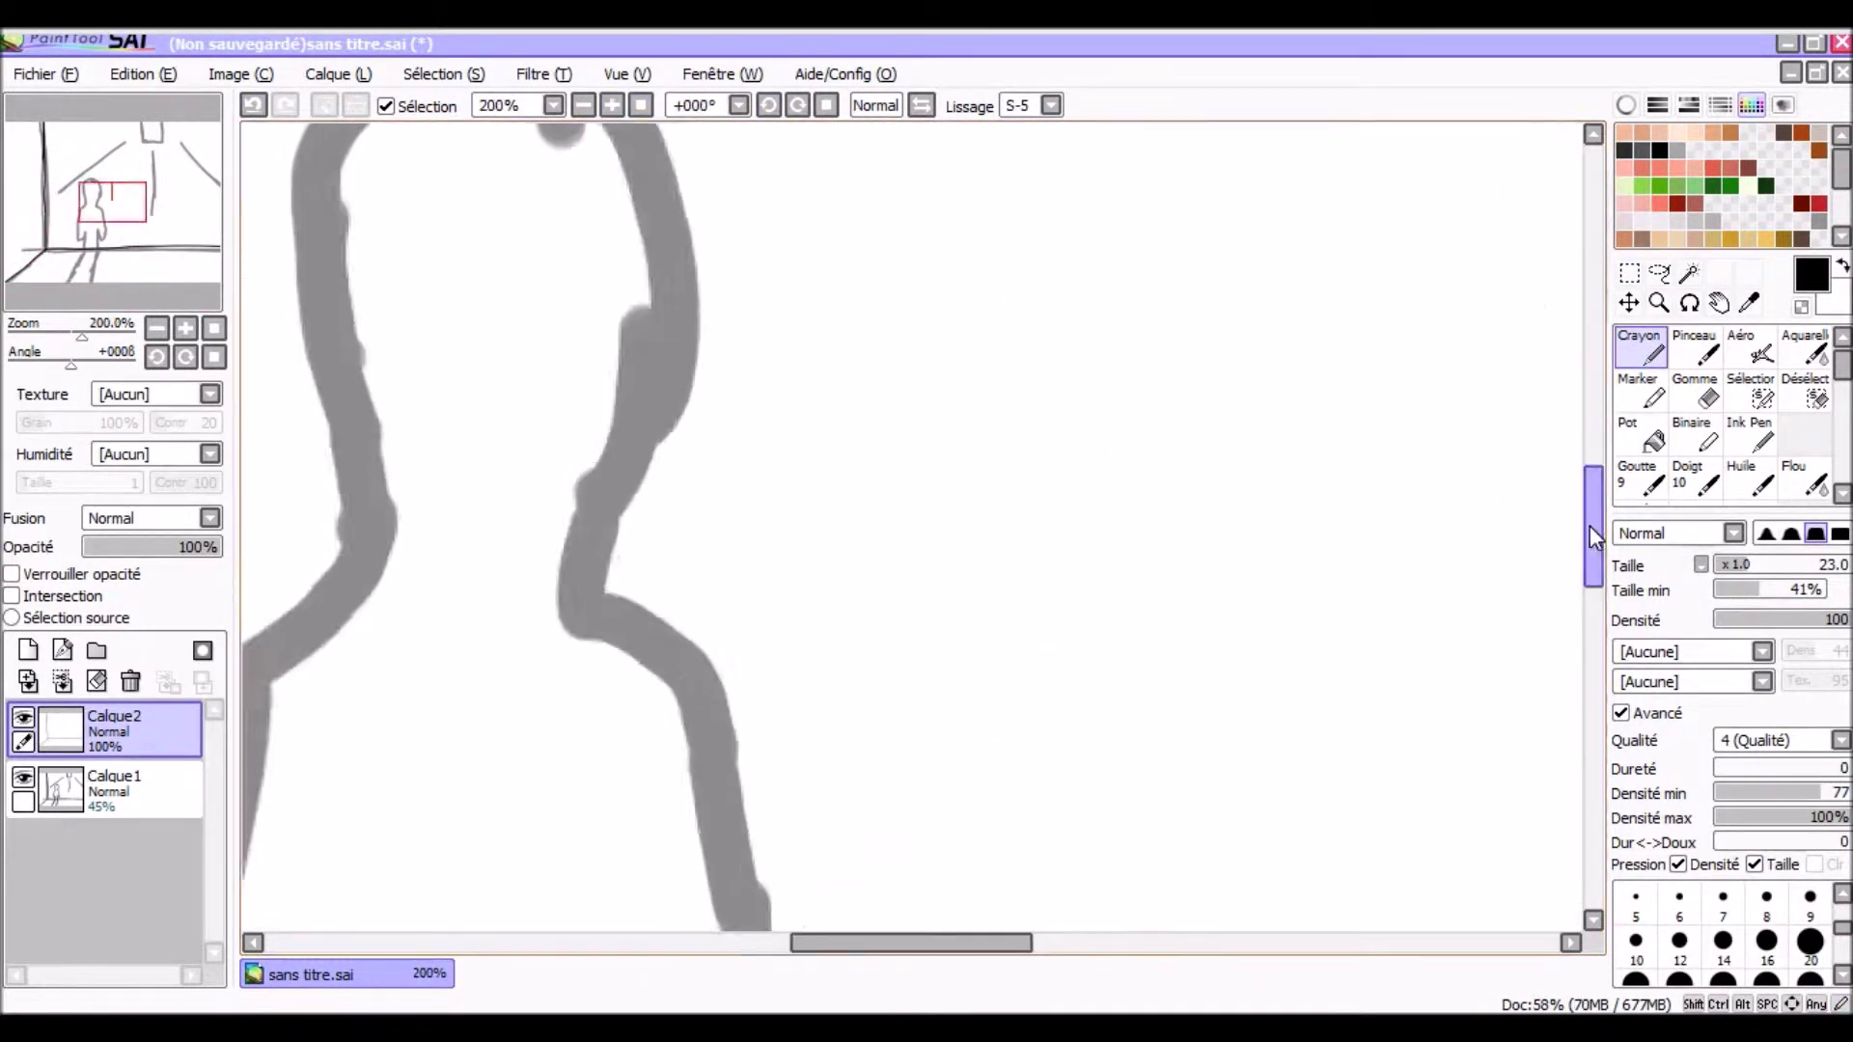
pyautogui.click(148, 134)
pyautogui.moveTo(816, 280)
pyautogui.mouseDown()
pyautogui.moveTo(919, 683)
pyautogui.moveTo(1170, 282)
pyautogui.mouseUp()
pyautogui.scroll(-3, 1522, 521)
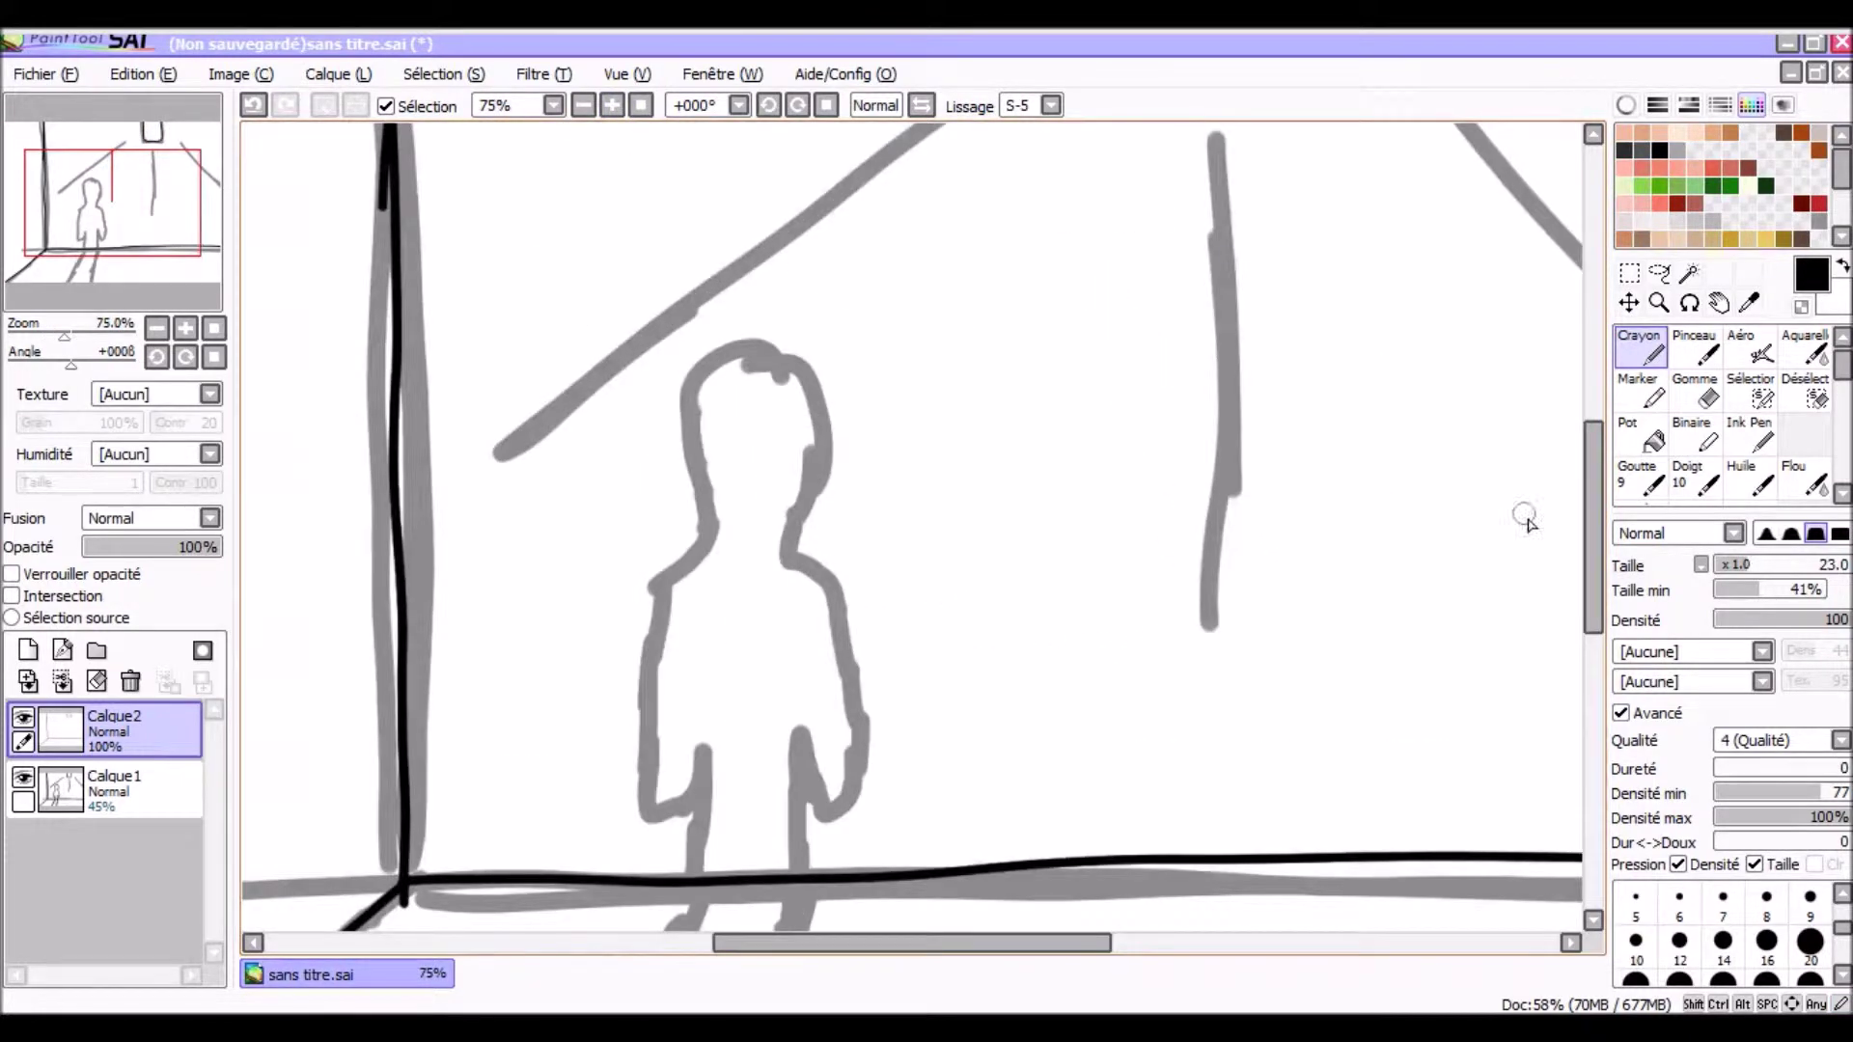
pyautogui.moveTo(1061, 483)
pyautogui.mouseDown()
pyautogui.moveTo(550, 418)
pyautogui.moveTo(550, 254)
pyautogui.moveTo(1212, 244)
pyautogui.mouseUp()
# - Set the brush size to 30 and ink the standing figure's head, arms, body and legs over the sketch
pyautogui.press(']')
pyautogui.press(']')
pyautogui.press(']')
pyautogui.press(']')
pyautogui.press(']')
pyautogui.press(']')
pyautogui.press(']')
pyautogui.scroll(1, 821, 519)
pyautogui.moveTo(846, 641)
pyautogui.mouseDown()
pyautogui.moveTo(821, 519)
pyautogui.moveTo(1004, 704)
pyautogui.mouseUp()
pyautogui.moveTo(790, 668); pyautogui.dragTo(790, 417)
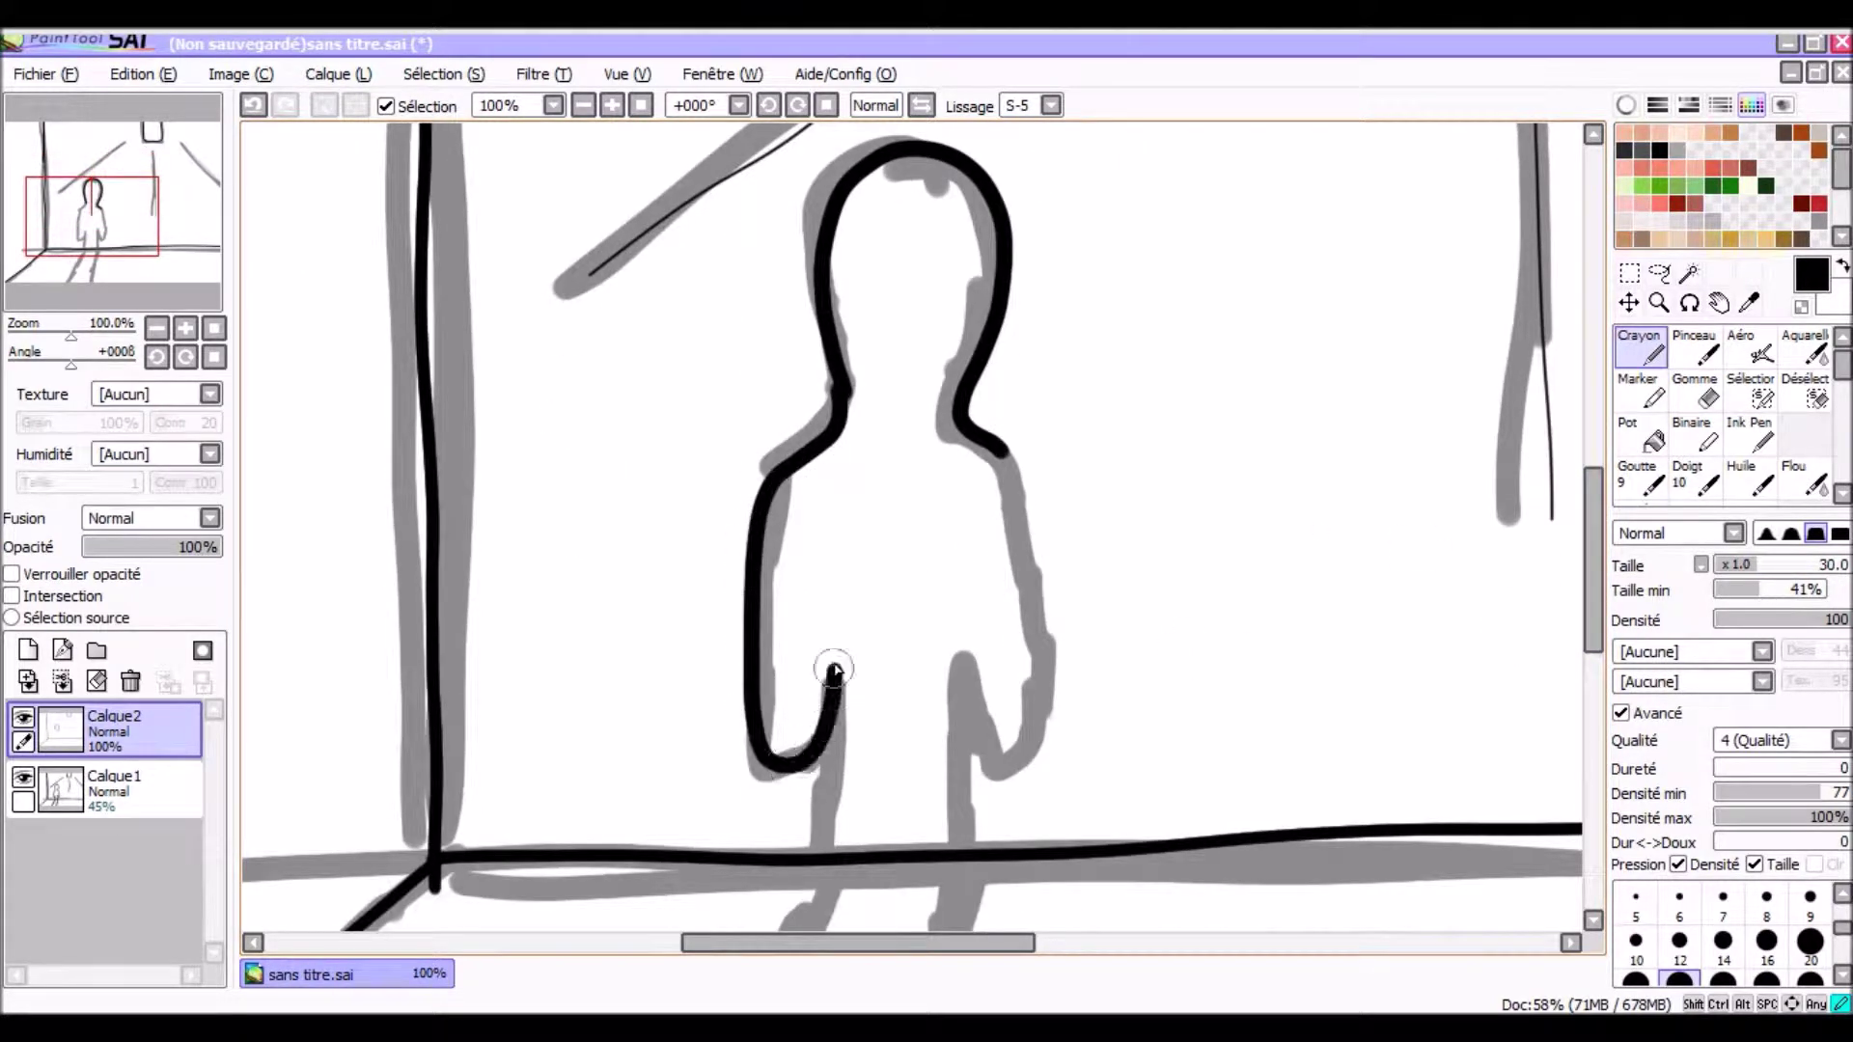
pyautogui.moveTo(955, 862); pyautogui.dragTo(956, 408)
pyautogui.moveTo(814, 424); pyautogui.dragTo(627, 750)
pyautogui.moveTo(932, 453); pyautogui.dragTo(793, 750)
# - Hide the sketch layer and clean up the inked wall and floor lines with a size 40 eraser and smoothing S-2
pyautogui.scroll(-3, 862, 700)
pyautogui.click(1708, 396)
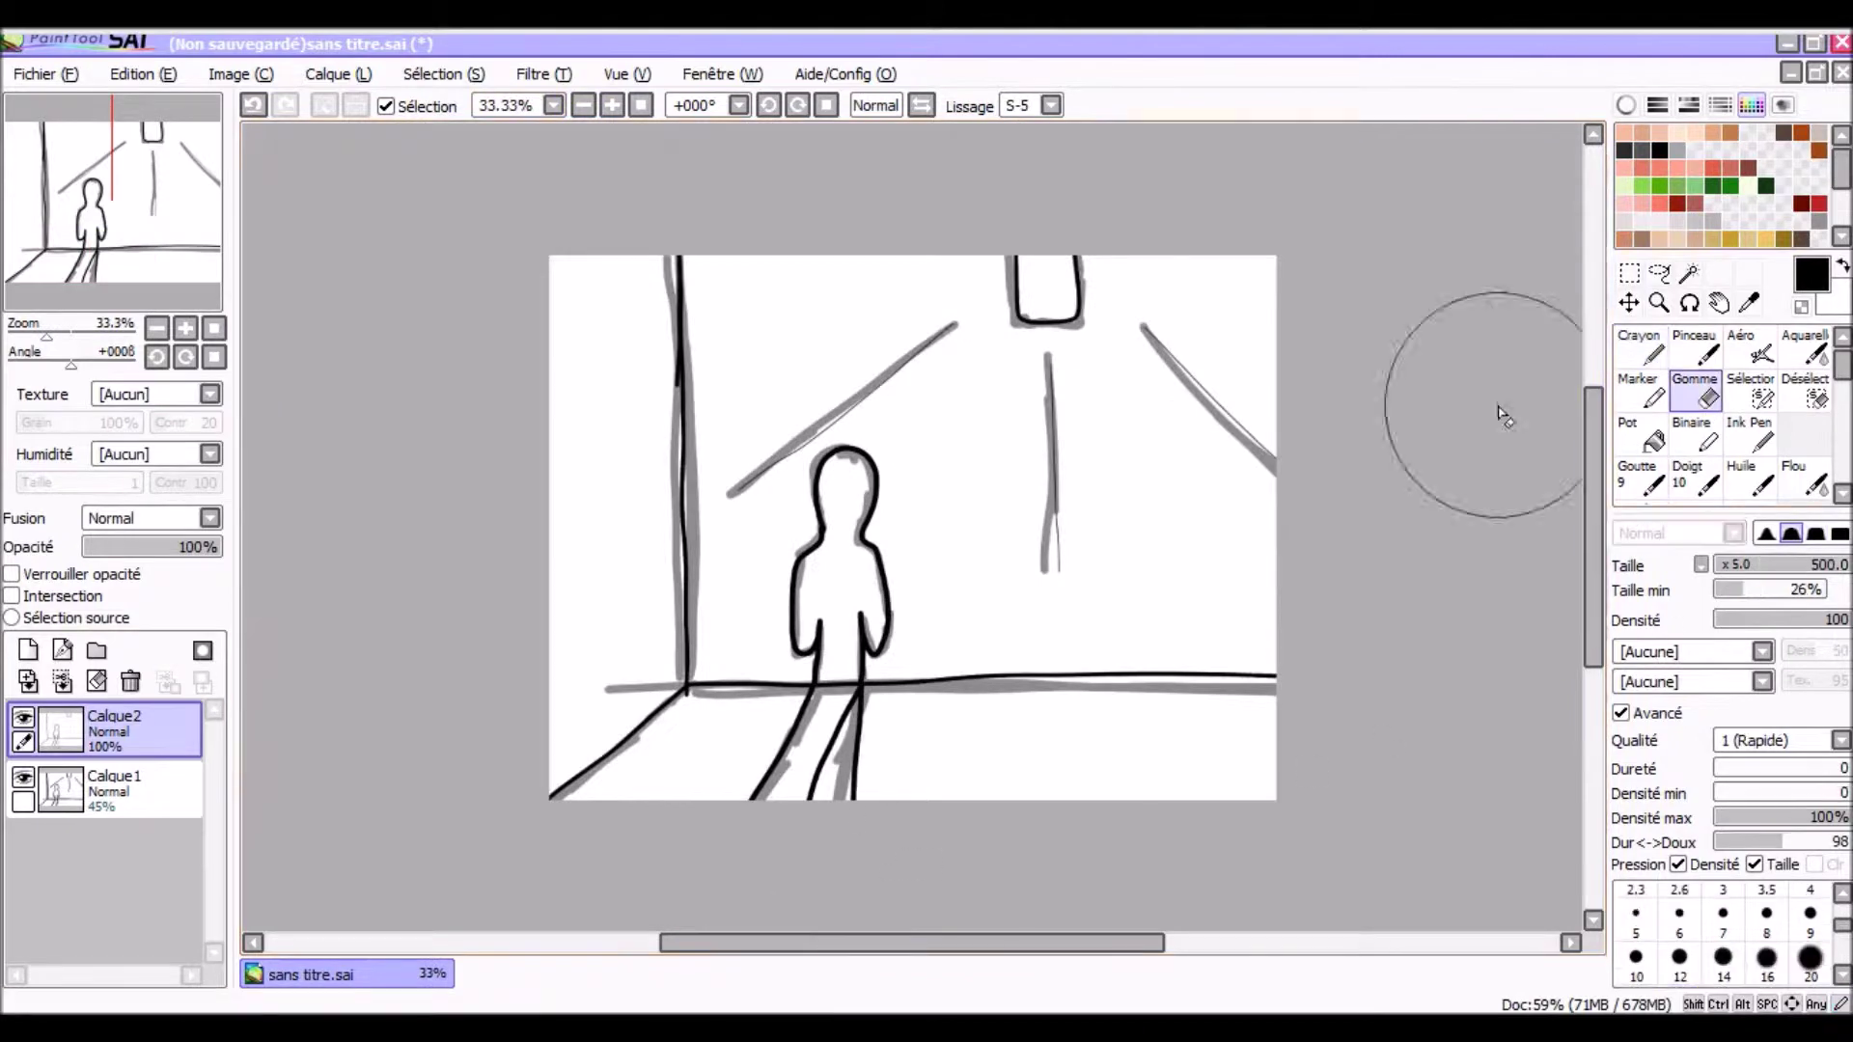
pyautogui.click(23, 777)
pyautogui.click(1722, 571)
pyautogui.scroll(5, 932, 466)
pyautogui.moveTo(113, 202)
pyautogui.mouseDown()
pyautogui.moveTo(37, 201)
pyautogui.moveTo(37, 152)
pyautogui.mouseUp()
pyautogui.click(1051, 106)
pyautogui.click(1025, 492)
pyautogui.moveTo(1025, 653); pyautogui.dragTo(1031, 565)
pyautogui.scroll(-10, 1030, 565)
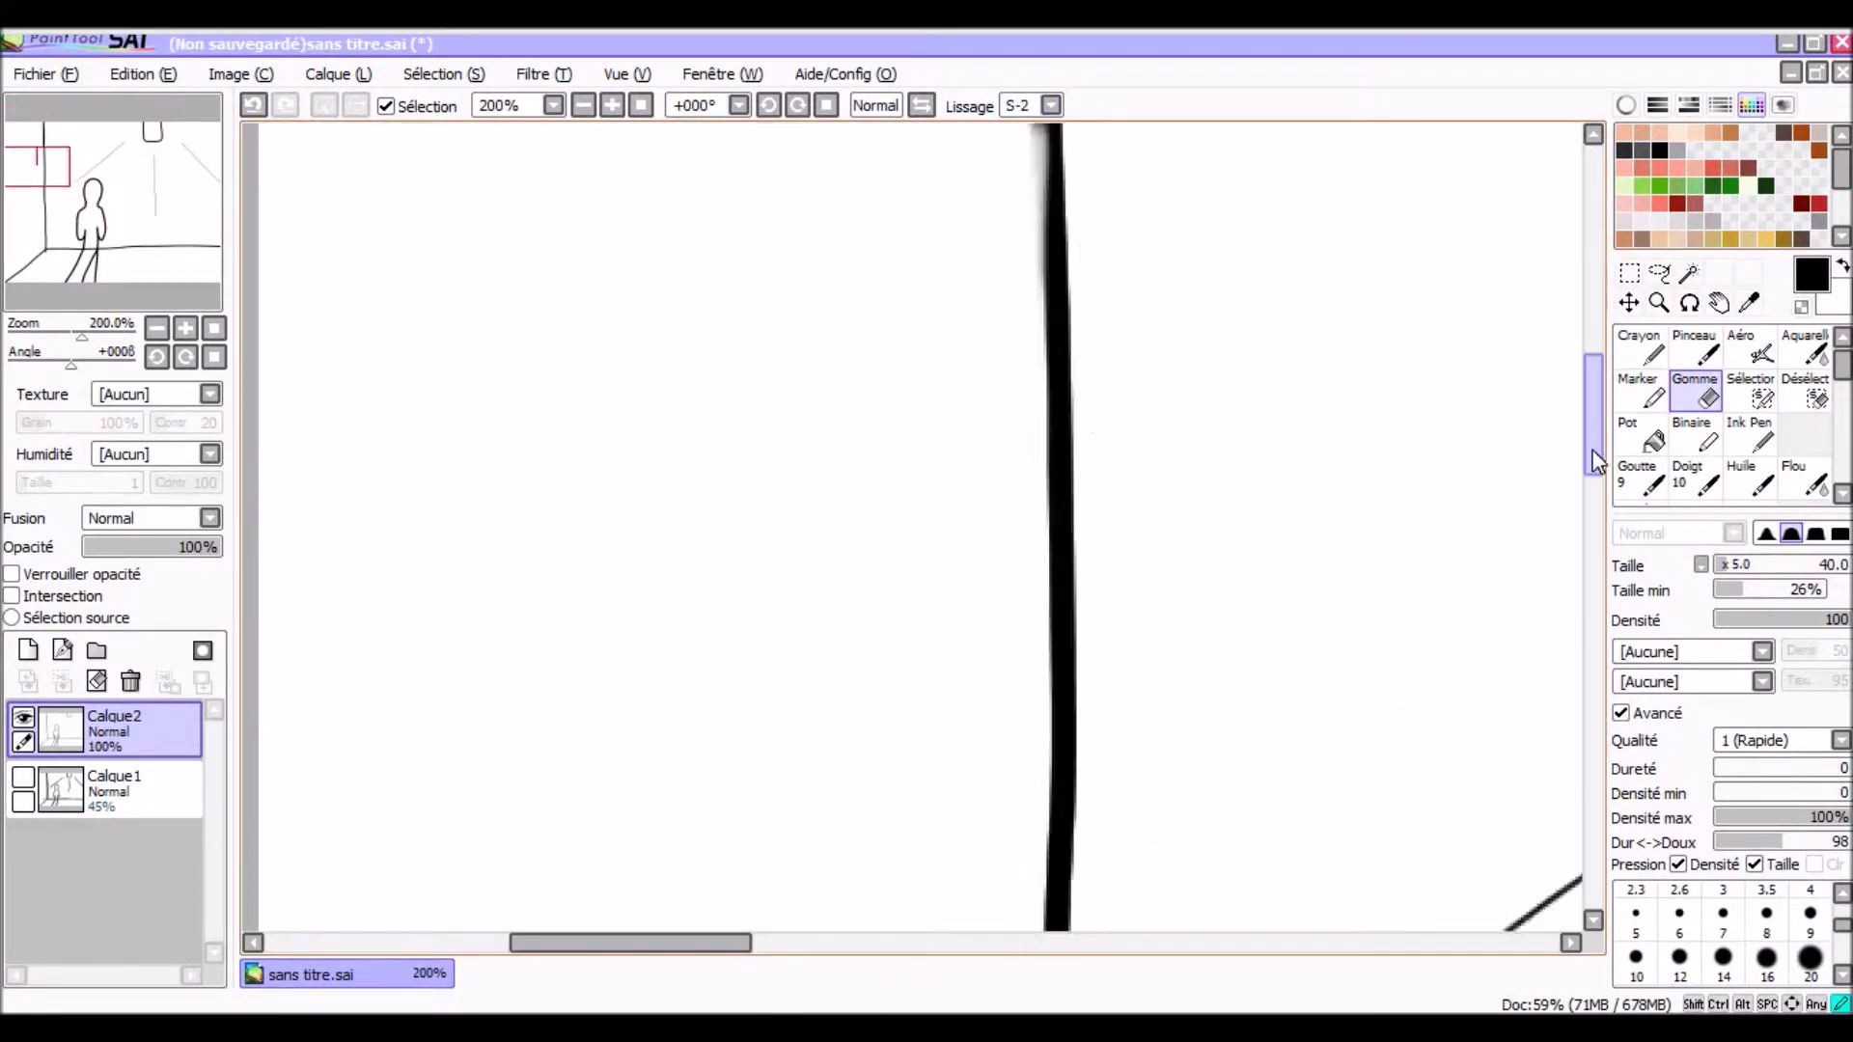
pyautogui.moveTo(37, 239); pyautogui.dragTo(89, 260)
pyautogui.scroll(-5, 917, 527)
# - Paint the figure solid black on a new layer beneath the line art, with brush size 100 and smoothing 5
pyautogui.click(28, 649)
pyautogui.click(1051, 105)
pyautogui.click(1031, 247)
pyautogui.click(1626, 105)
pyautogui.click(1626, 105)
pyautogui.click(1641, 347)
pyautogui.click(827, 699)
pyautogui.scroll(2, 683, 363)
pyautogui.moveTo(690, 454)
pyautogui.mouseDown()
pyautogui.moveTo(716, 402)
pyautogui.moveTo(806, 483)
pyautogui.moveTo(715, 589)
pyautogui.moveTo(675, 682)
pyautogui.moveTo(813, 605)
pyautogui.moveTo(820, 801)
pyautogui.mouseUp()
pyautogui.scroll(-5, 820, 801)
pyautogui.moveTo(715, 724)
pyautogui.mouseDown()
pyautogui.moveTo(621, 682)
pyautogui.moveTo(703, 556)
pyautogui.moveTo(724, 434)
pyautogui.moveTo(820, 676)
pyautogui.moveTo(734, 714)
pyautogui.mouseUp()
pyautogui.scroll(-3, 510, 738)
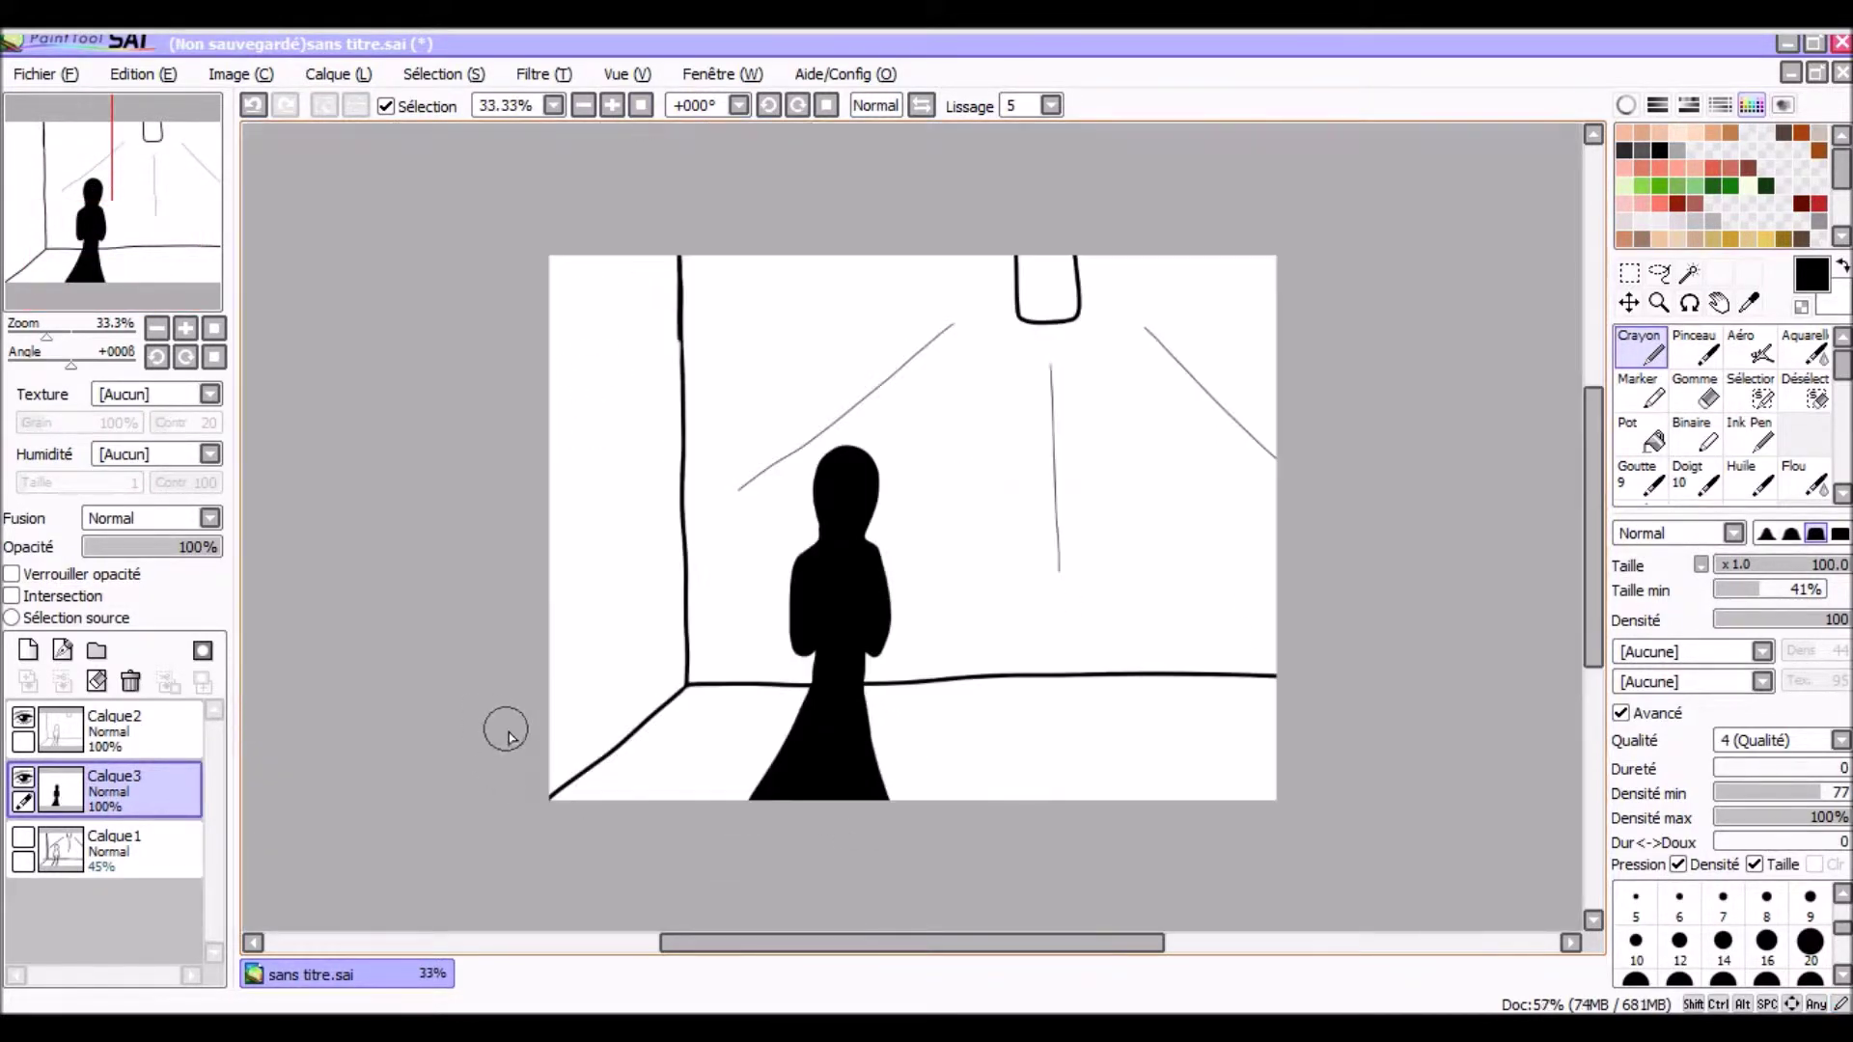
# - Fill the floor on both sides of the figure with dark gray on a new layer
pyautogui.click(29, 653)
pyautogui.click(1627, 105)
pyautogui.click(1675, 248)
pyautogui.click(1654, 666)
pyautogui.click(1062, 749)
pyautogui.click(666, 762)
# - Move the floor layer beneath the figure layer and paint dark gray over the white gaps along the floor's edges
pyautogui.click(1651, 593)
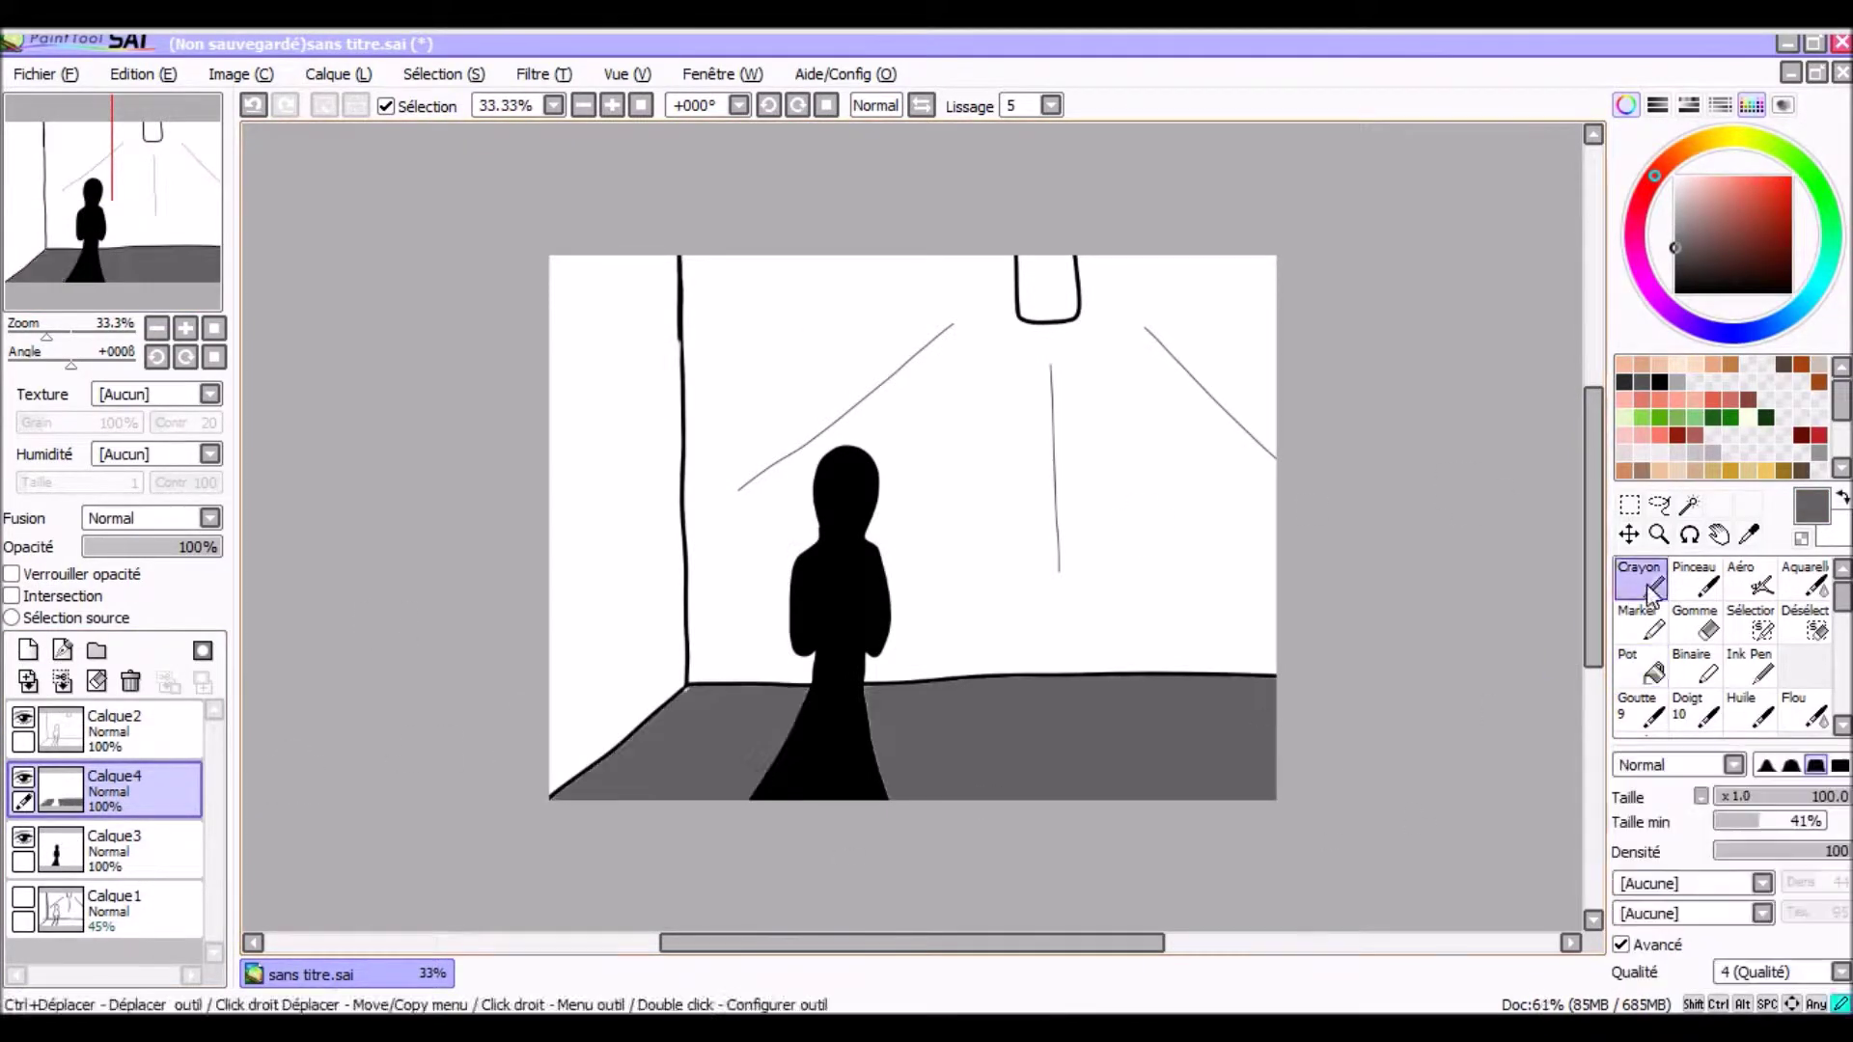
pyautogui.scroll(5, 1535, 424)
pyautogui.moveTo(1594, 483); pyautogui.dragTo(1594, 695)
pyautogui.moveTo(116, 792); pyautogui.dragTo(116, 864)
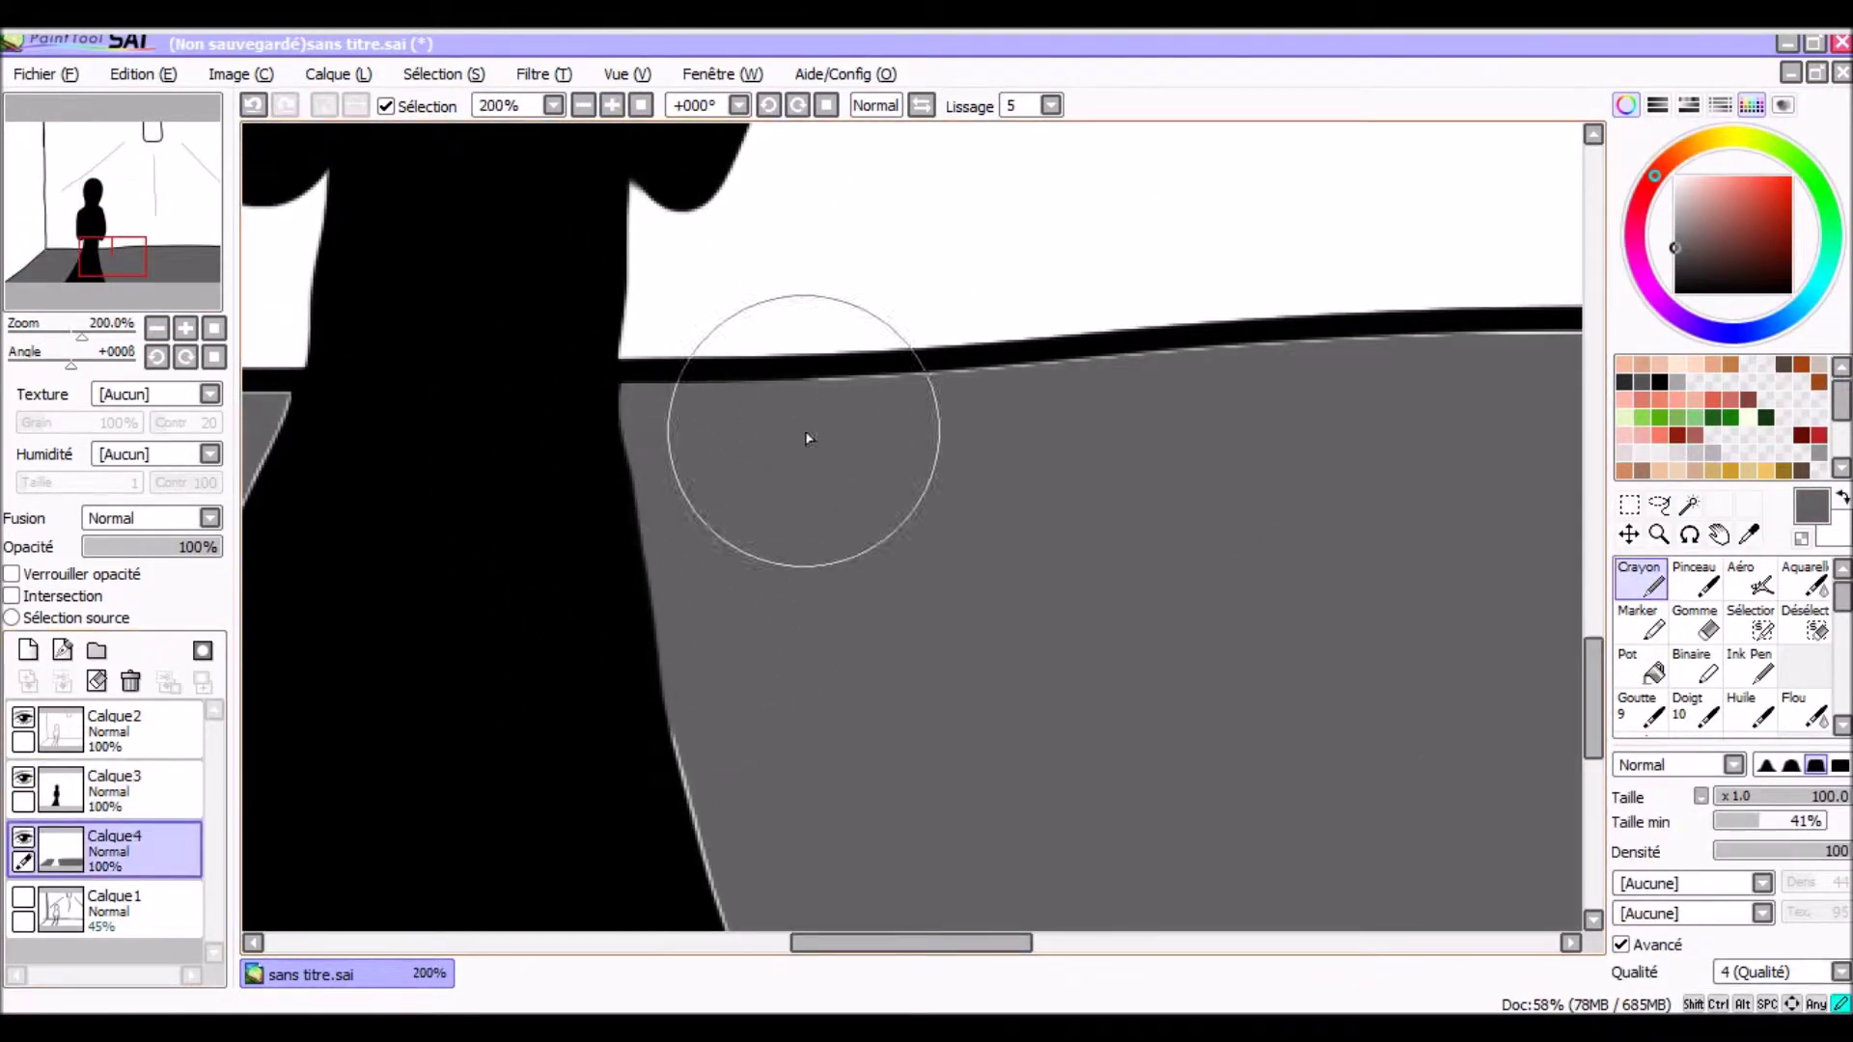
pyautogui.hscroll(-5, 1117, 786)
pyautogui.scroll(-3, 675, 724)
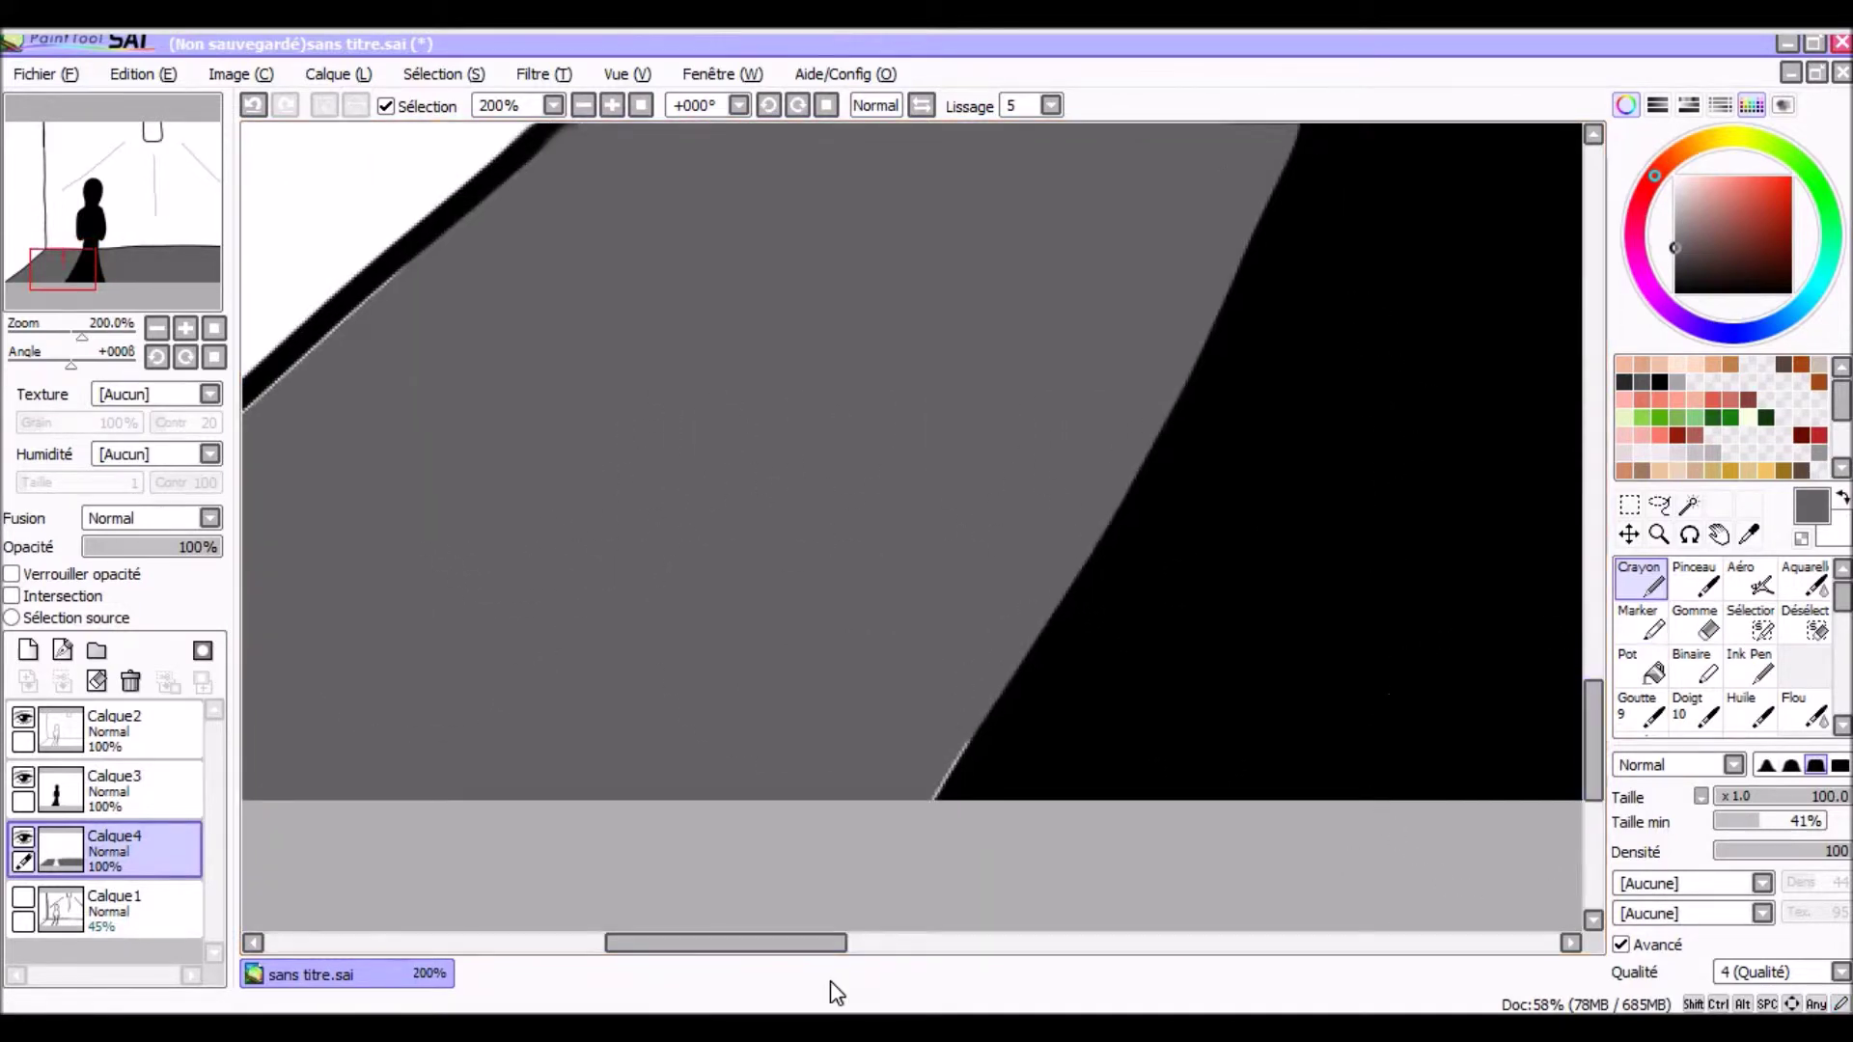
pyautogui.hscroll(-5, 628, 344)
pyautogui.hscroll(-3, 674, 857)
pyautogui.scroll(5, 1549, 461)
pyautogui.hscroll(5, 1550, 461)
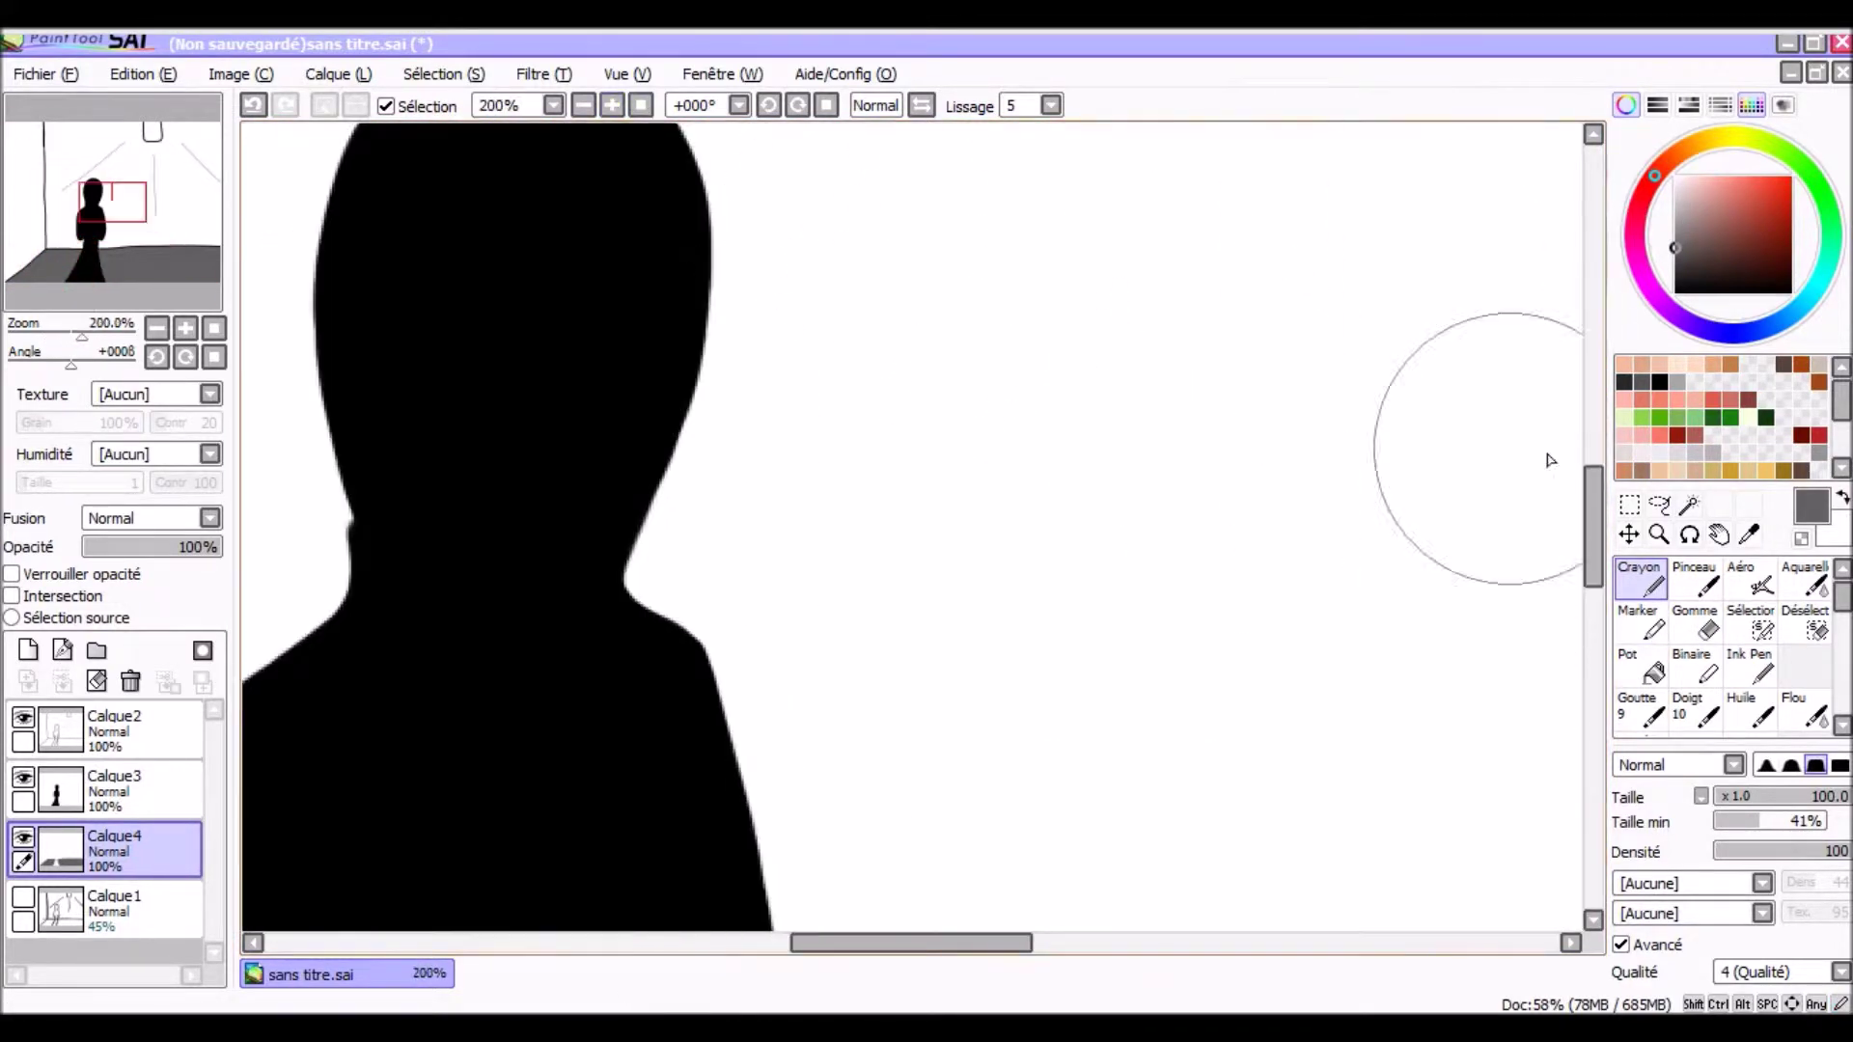
pyautogui.scroll(-5, 930, 621)
pyautogui.hscroll(3, 930, 620)
pyautogui.hscroll(3, 1274, 438)
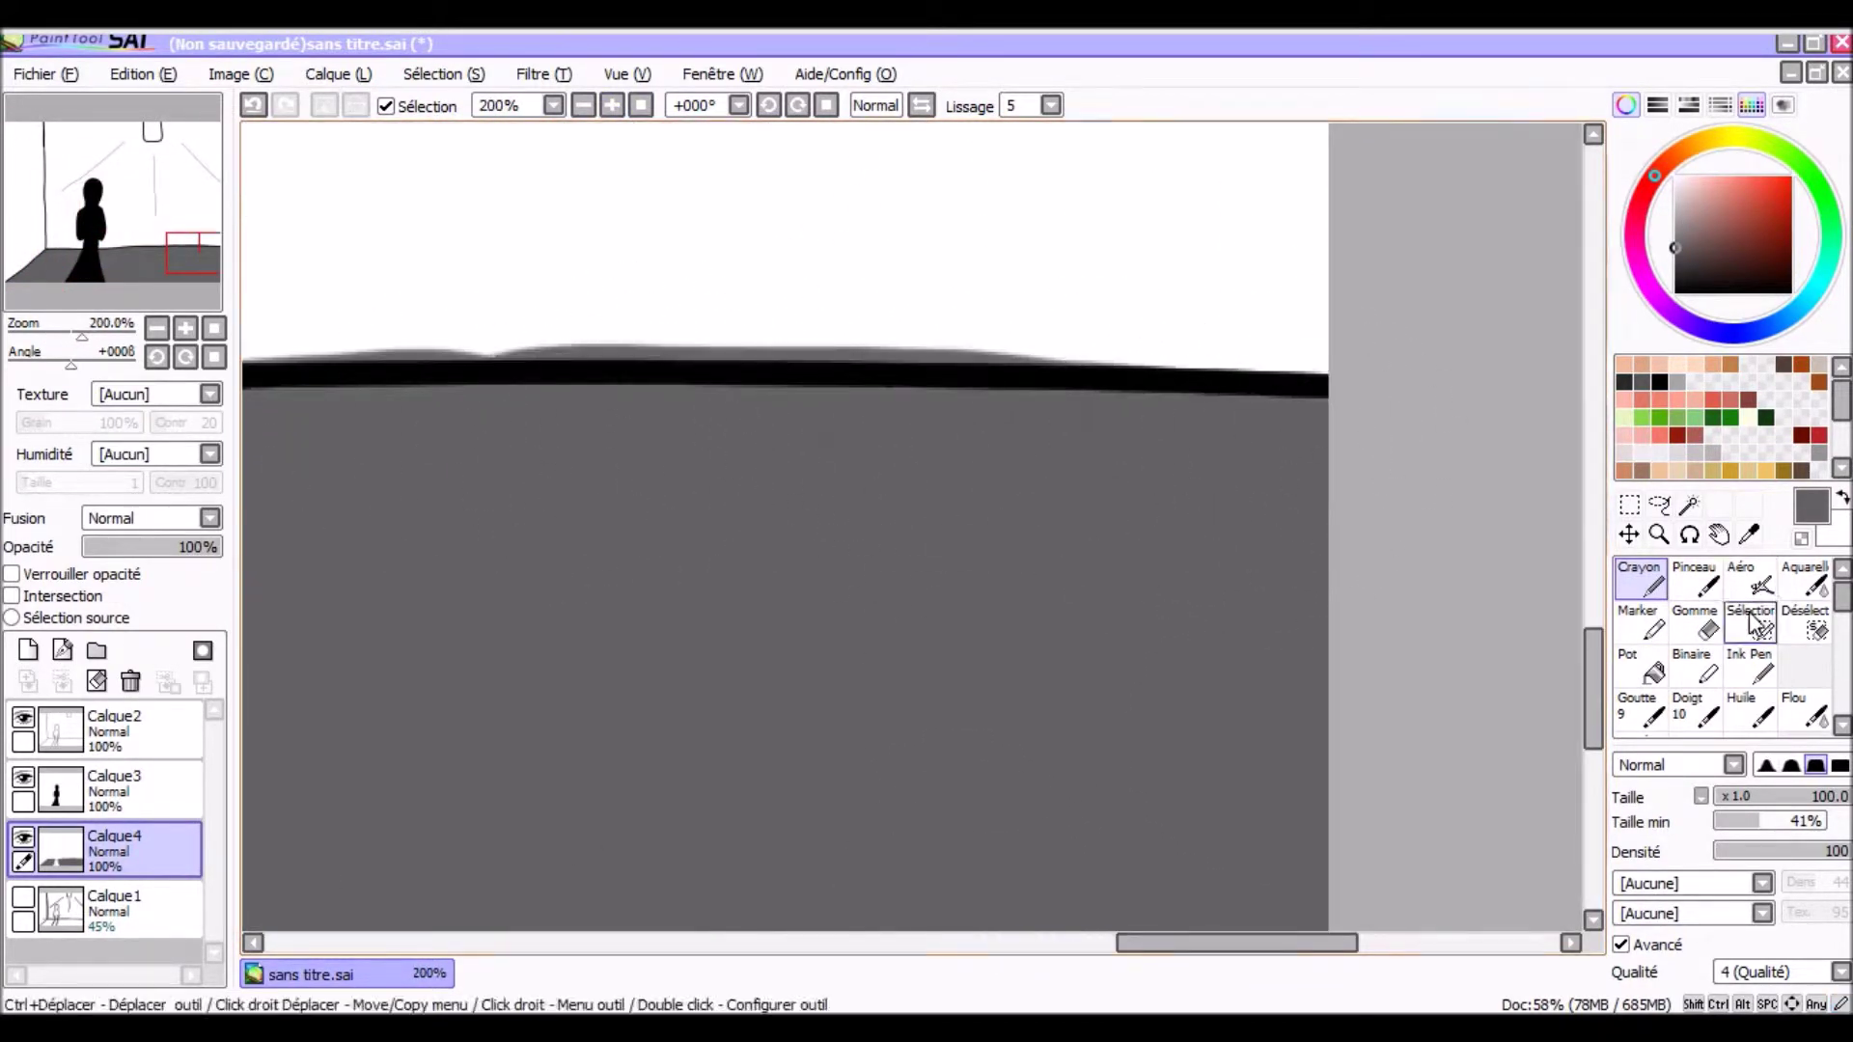
# - Erase the dark gray paint spilling above the floor line with a size 40 eraser
pyautogui.click(1696, 626)
pyautogui.moveTo(1062, 434); pyautogui.dragTo(898, 302)
pyautogui.moveTo(401, 641); pyautogui.dragTo(1539, 495)
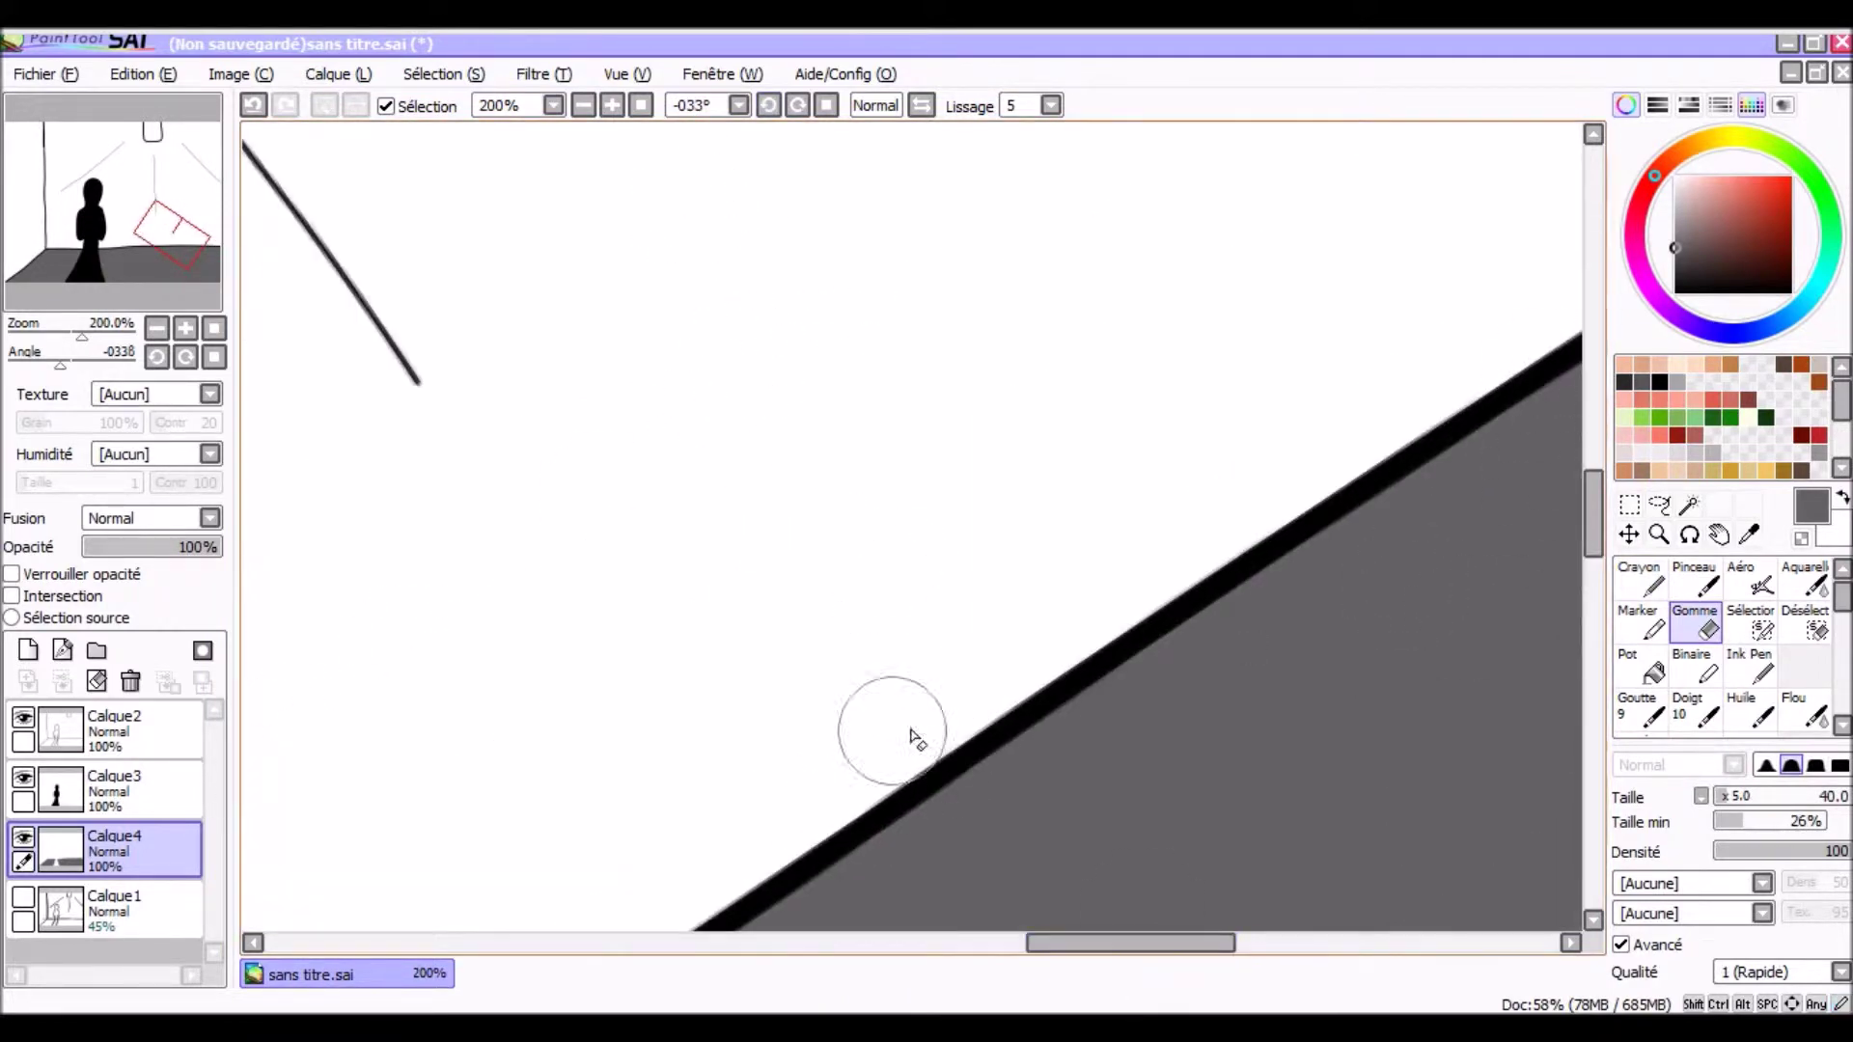
pyautogui.press('Home')
# - Fill the walls with a lighter gray on a new layer above the floor layer
pyautogui.hotkey('ctrl', 'shift', 'n')
pyautogui.press('g')
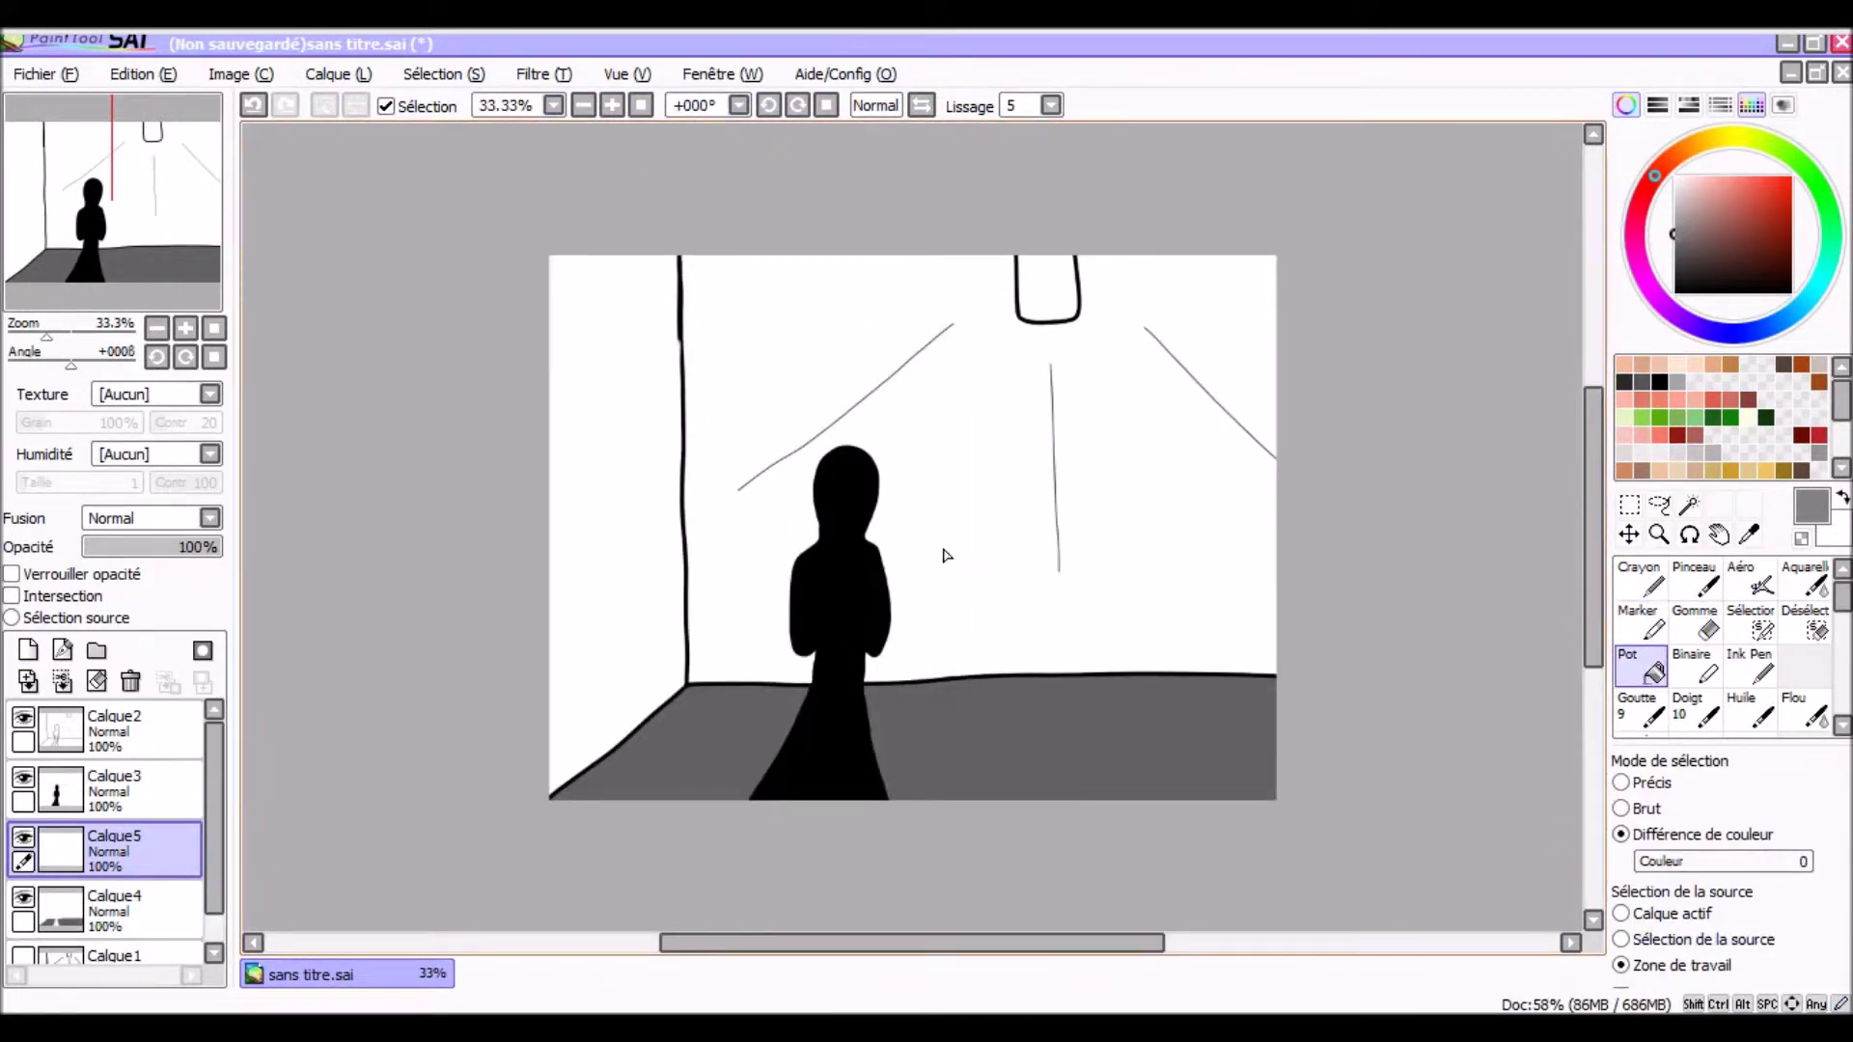
pyautogui.click(946, 555)
# - Paint wall gray over the white gaps around the figure, the wall corner and the left floor edge, using brush size 54
pyautogui.press('n')
pyautogui.scroll(5, 662, 393)
pyautogui.scroll(3, 1594, 600)
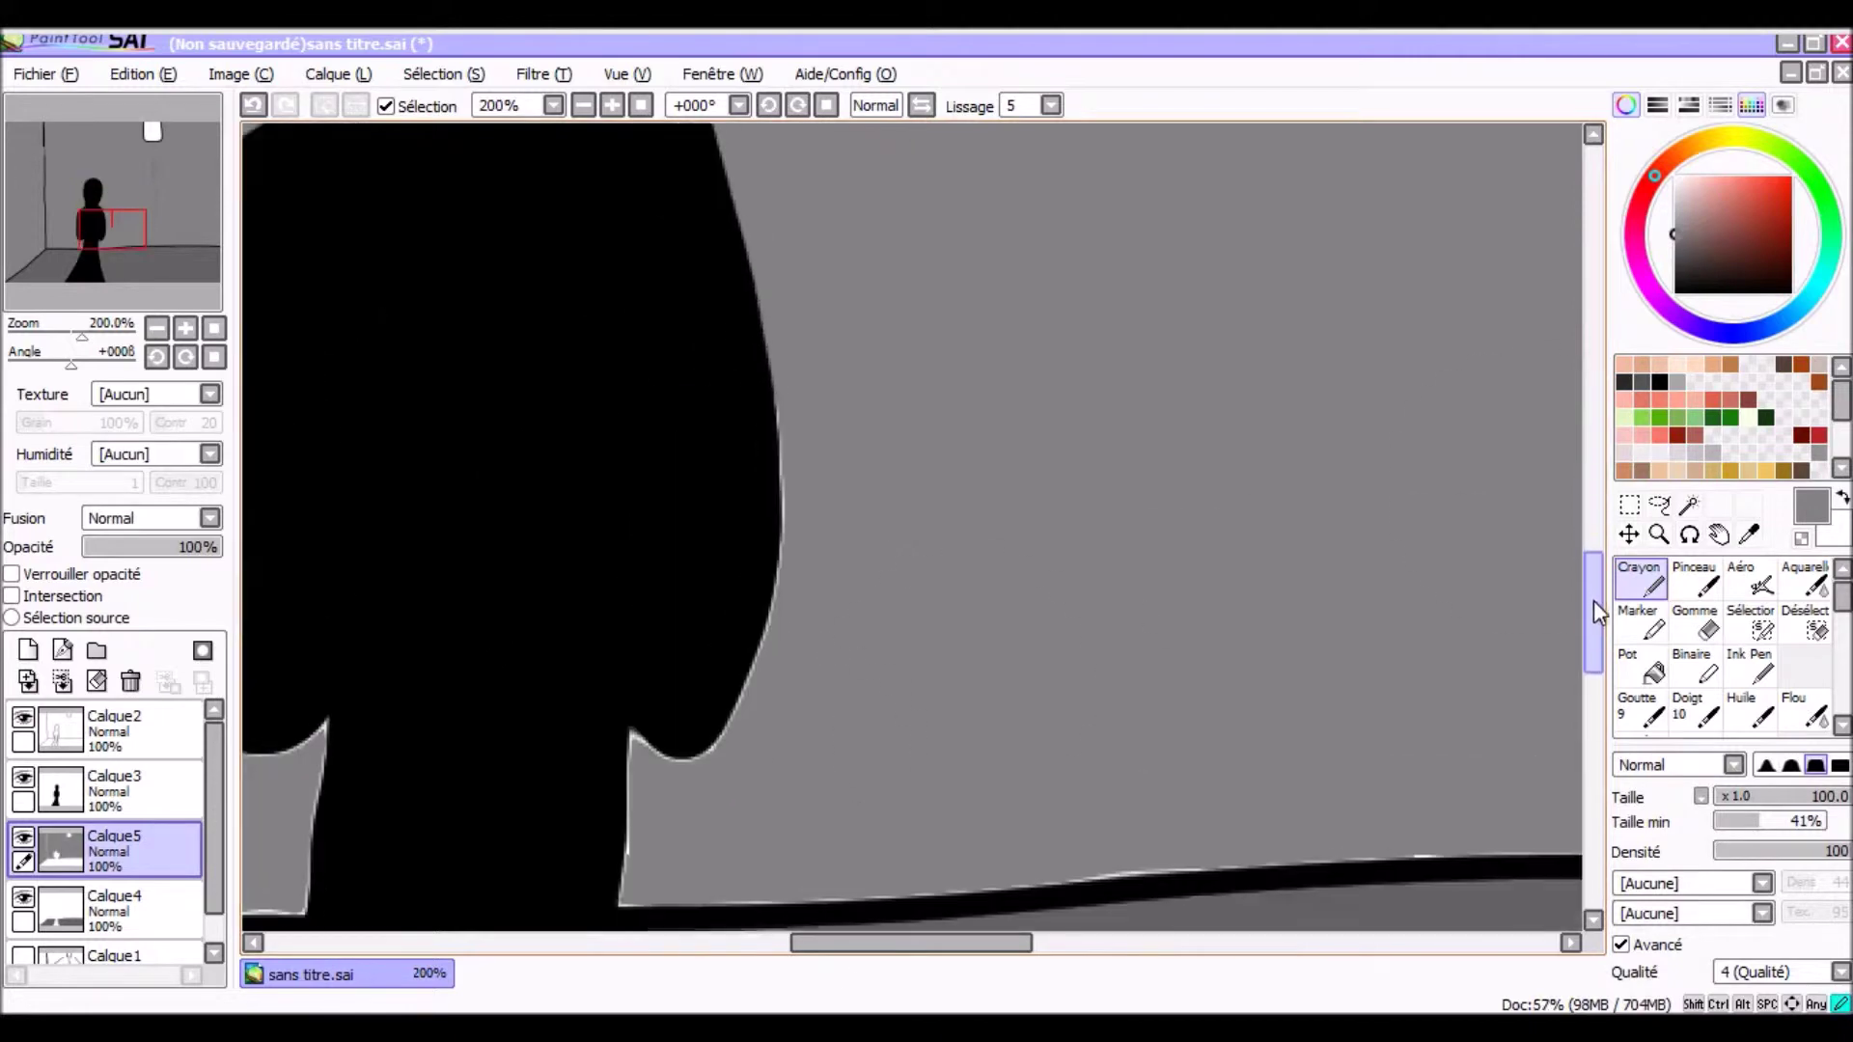
pyautogui.hscroll(-5, 1191, 827)
pyautogui.moveTo(865, 599); pyautogui.dragTo(693, 314)
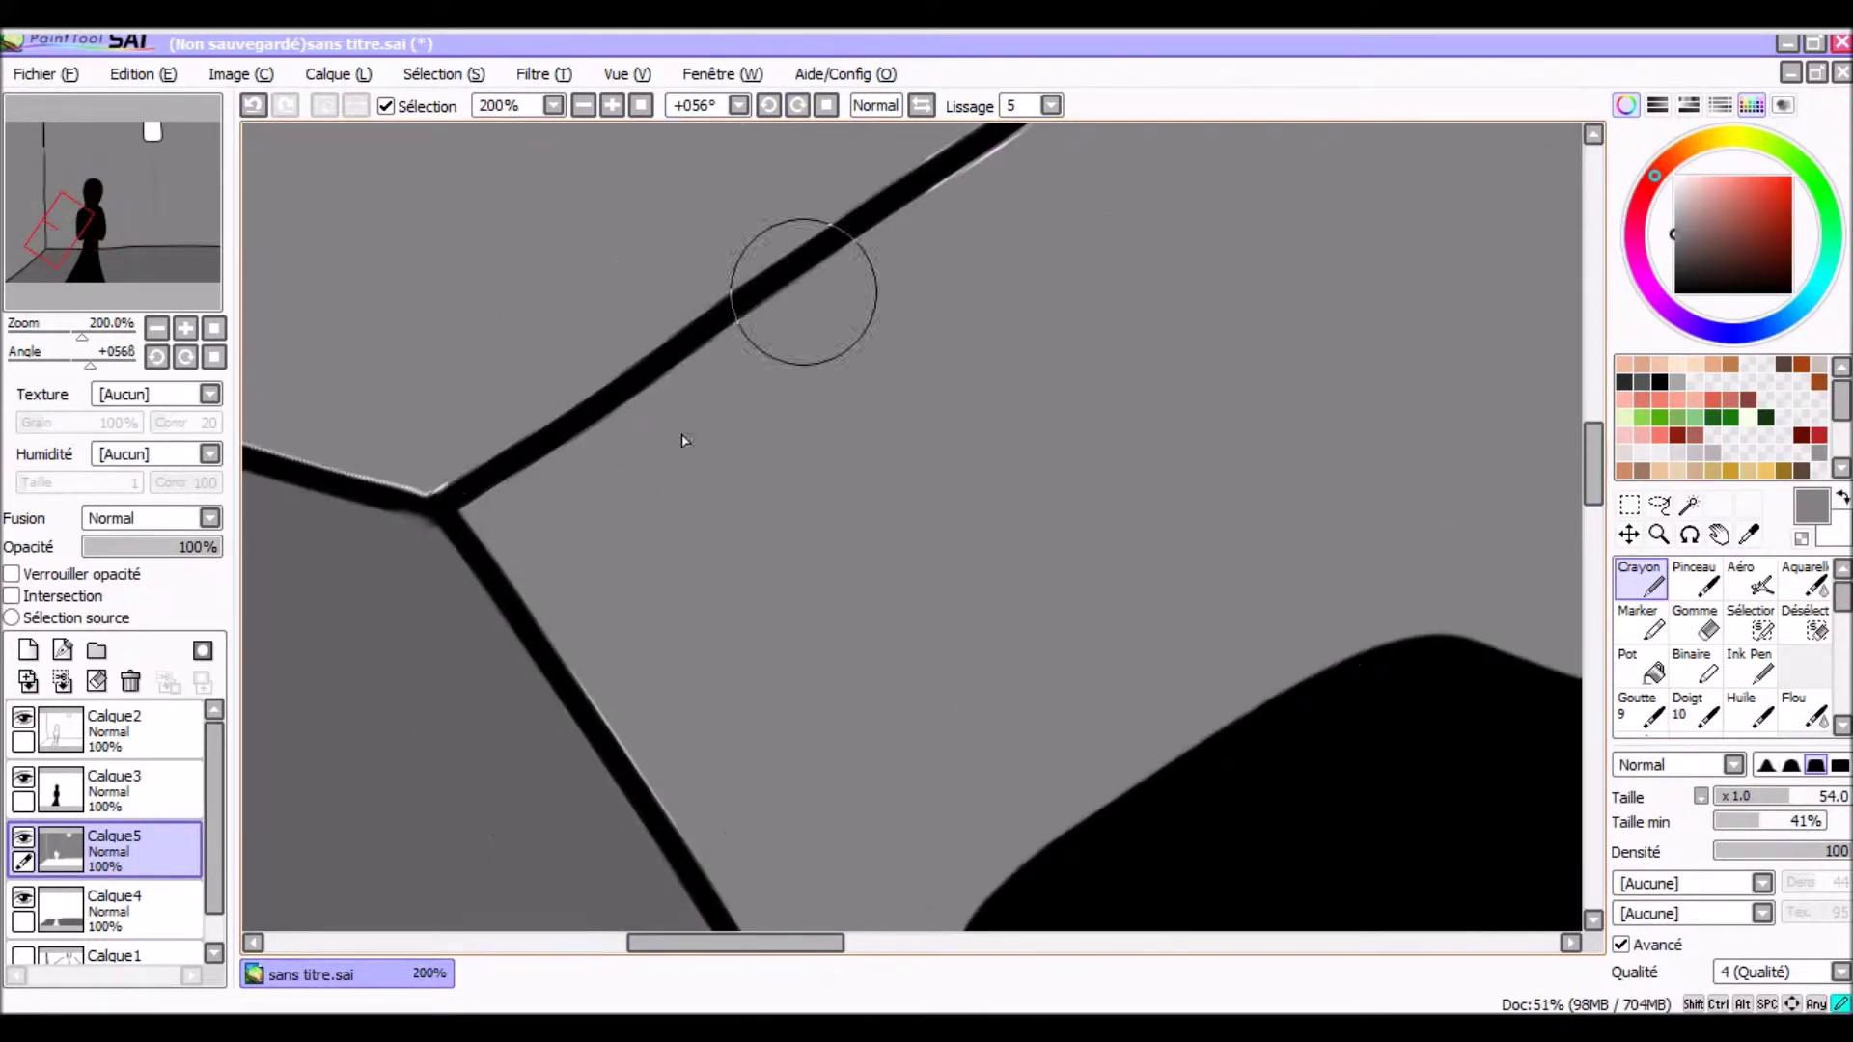
pyautogui.click(798, 105)
pyautogui.scroll(5, 827, 947)
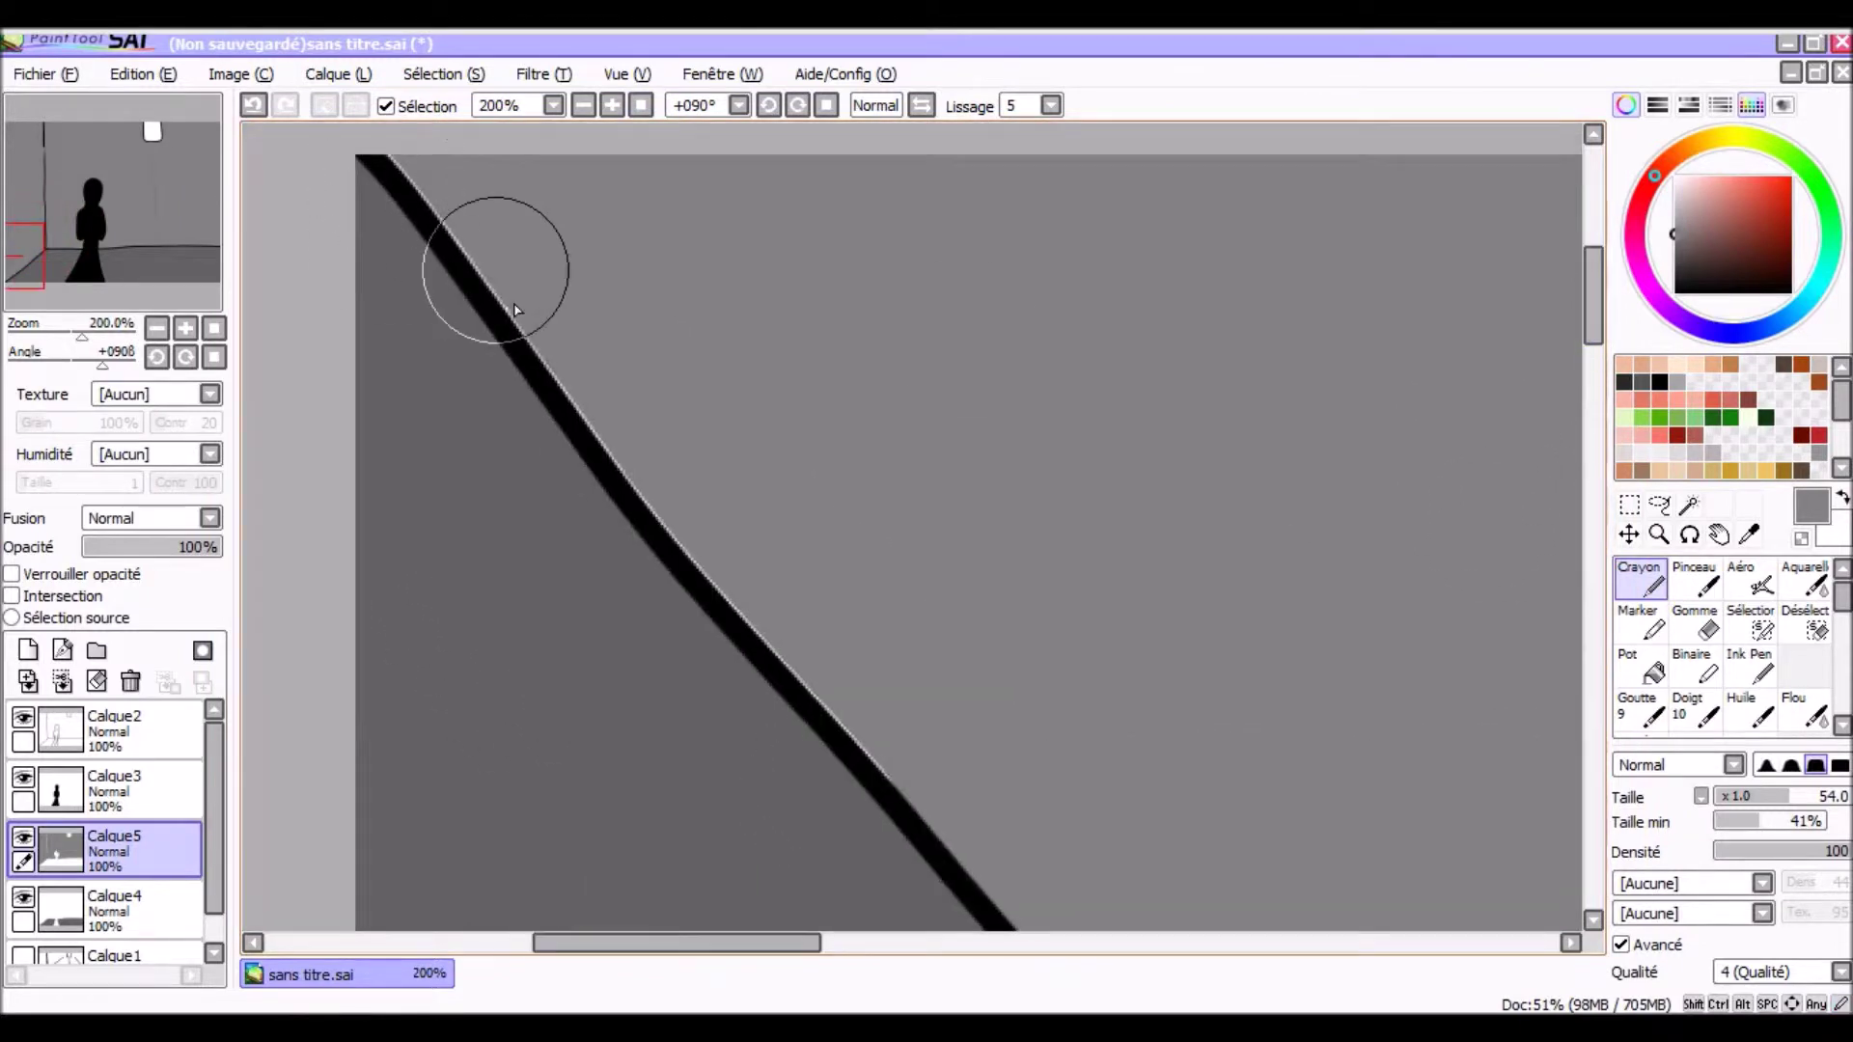
pyautogui.press('Home')
pyautogui.hscroll(-6, 849, 331)
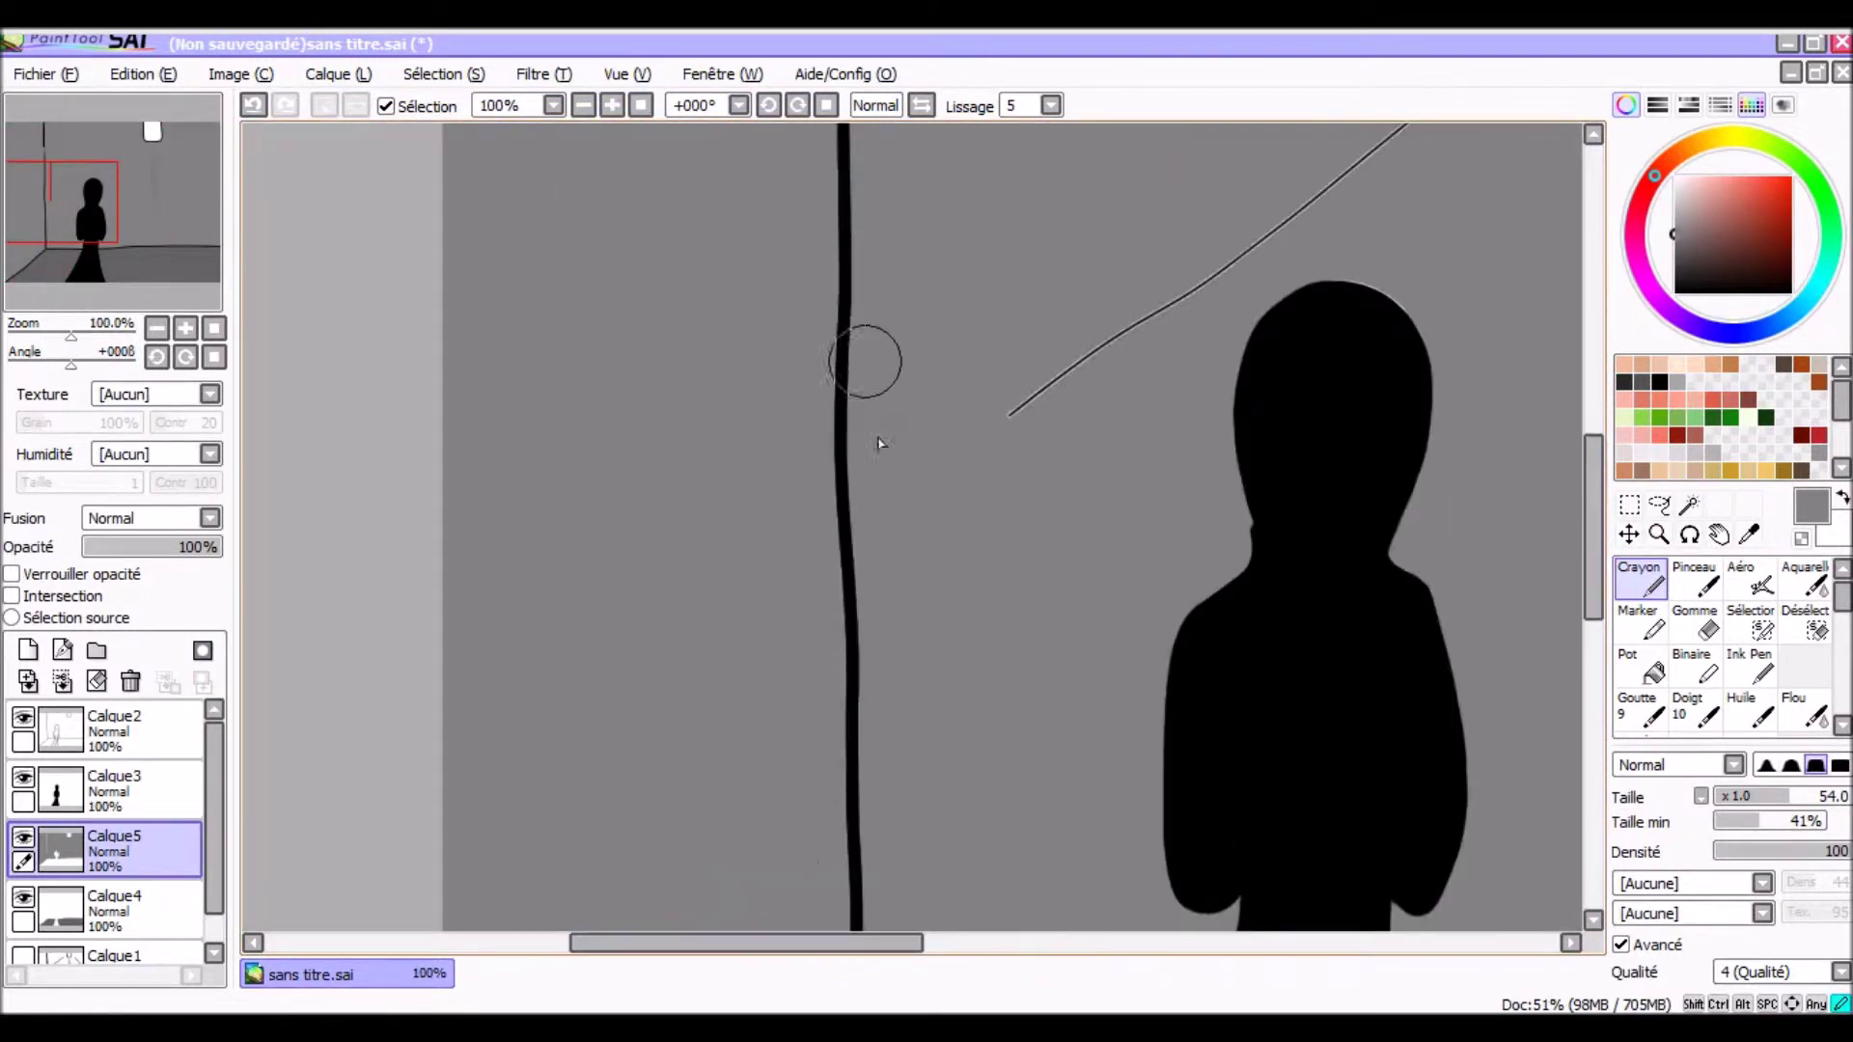
# - Paint the lamp's interior and the remaining white gaps along the right floor line wall gray with brush size 69
pyautogui.scroll(5, 825, 234)
pyautogui.scroll(-3, 1026, 333)
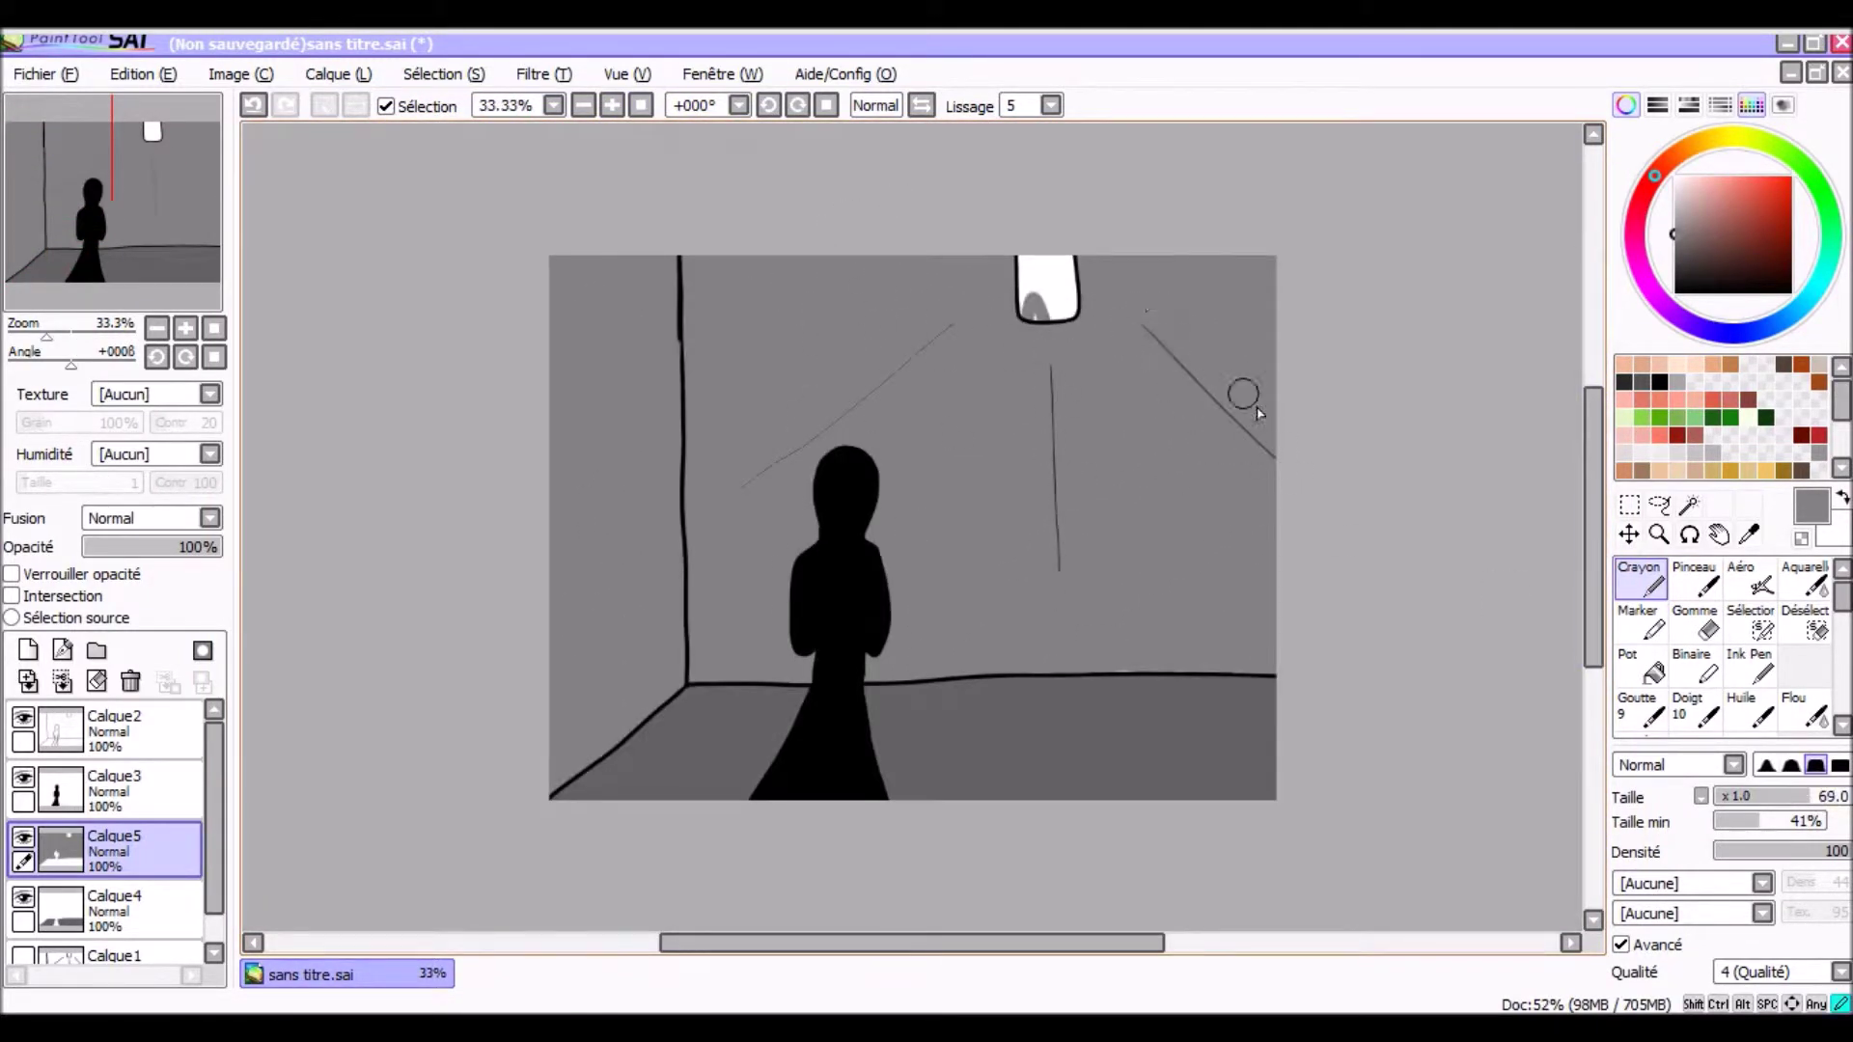
pyautogui.scroll(6, 916, 680)
pyautogui.hscroll(5, 856, 620)
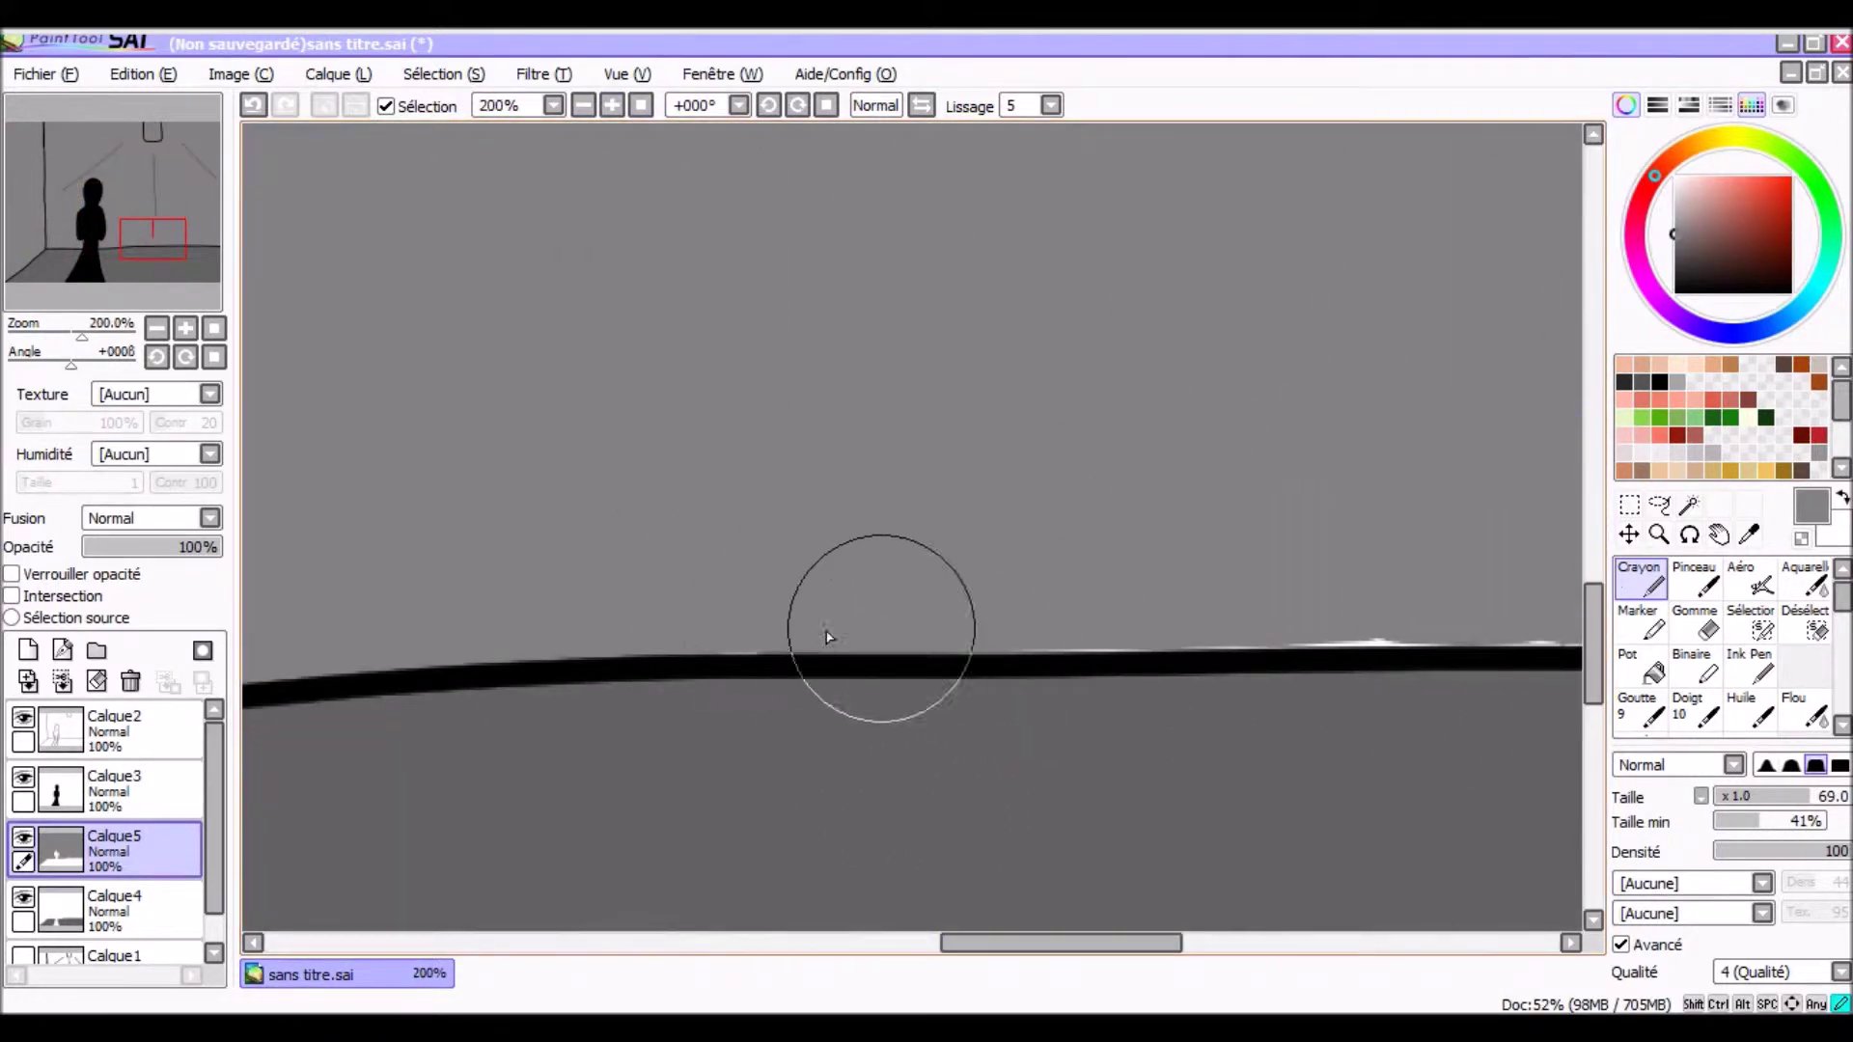
pyautogui.hscroll(3, 880, 618)
pyautogui.scroll(-6, 1361, 623)
# - Fill the ceiling lamp with dark red on a new layer and clean up the color along its outline
pyautogui.click(28, 649)
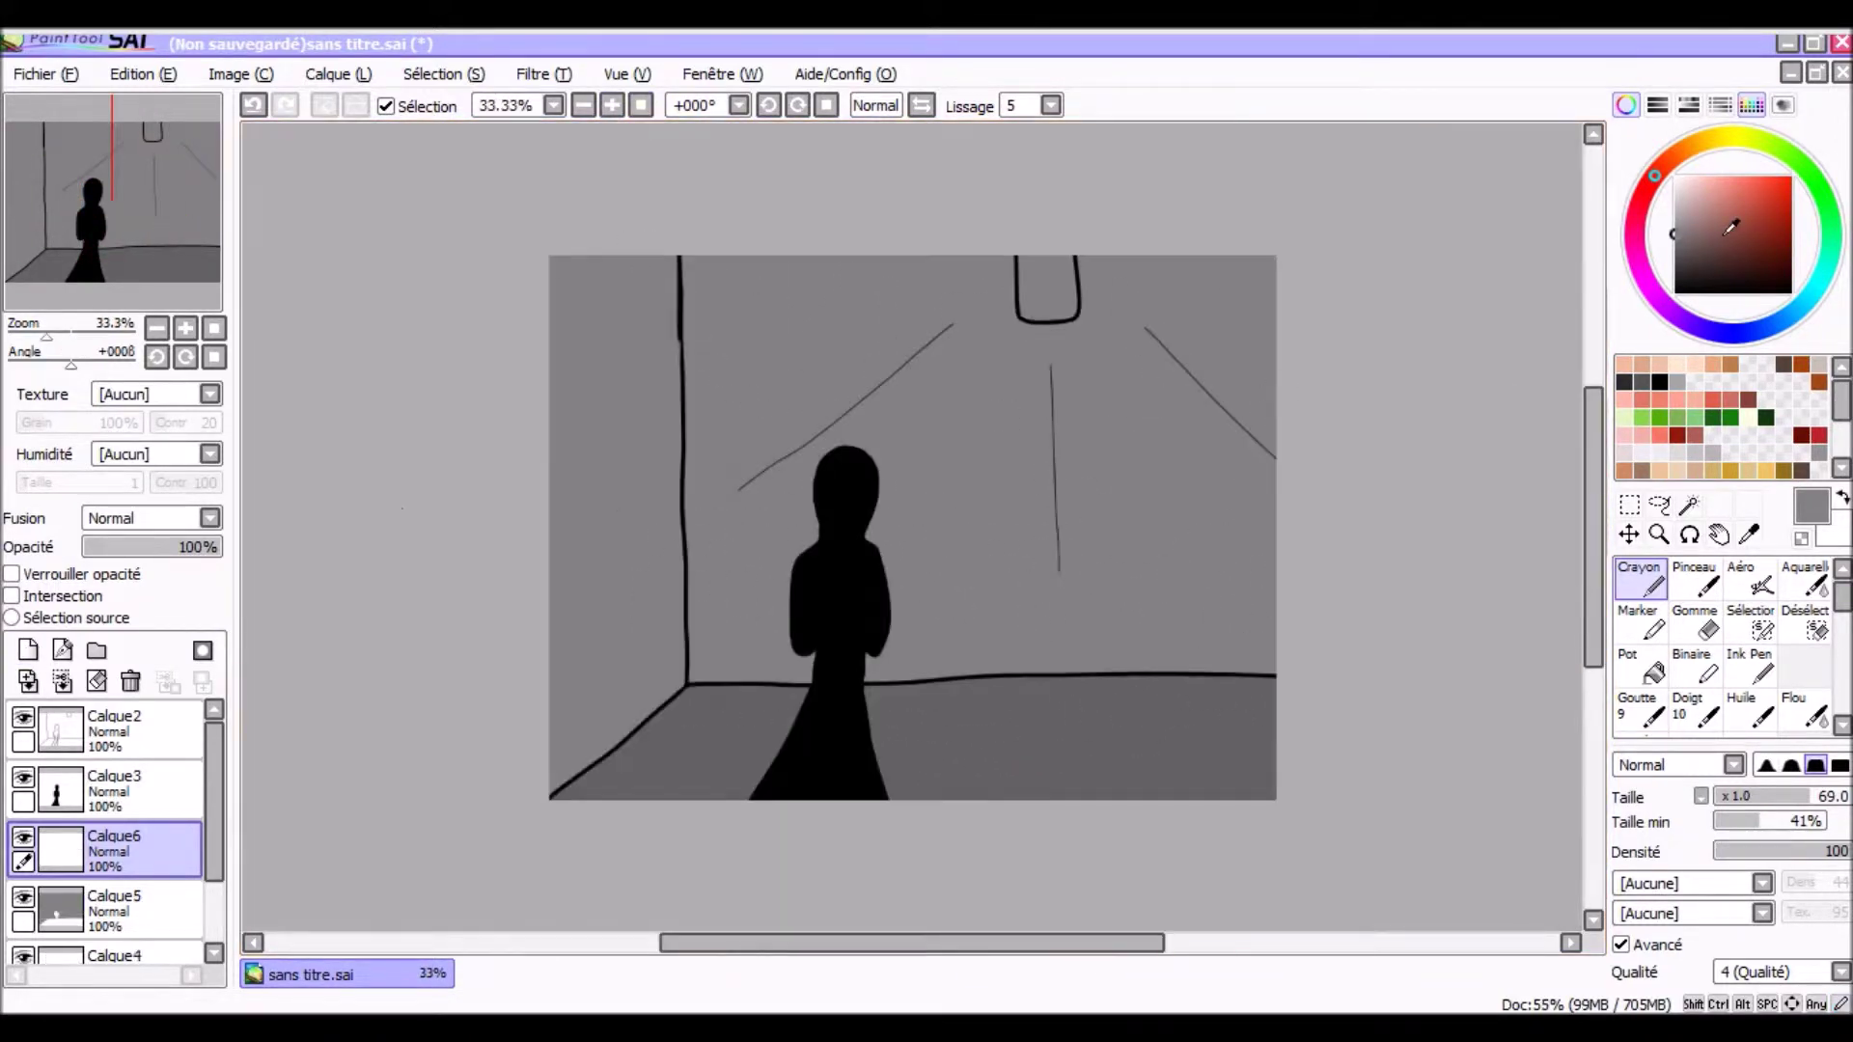
pyautogui.click(1801, 435)
pyautogui.click(1654, 673)
pyautogui.click(1047, 289)
pyautogui.click(1641, 579)
pyautogui.scroll(6, 1163, 352)
pyautogui.scroll(5, 876, 425)
pyautogui.hscroll(4, 875, 425)
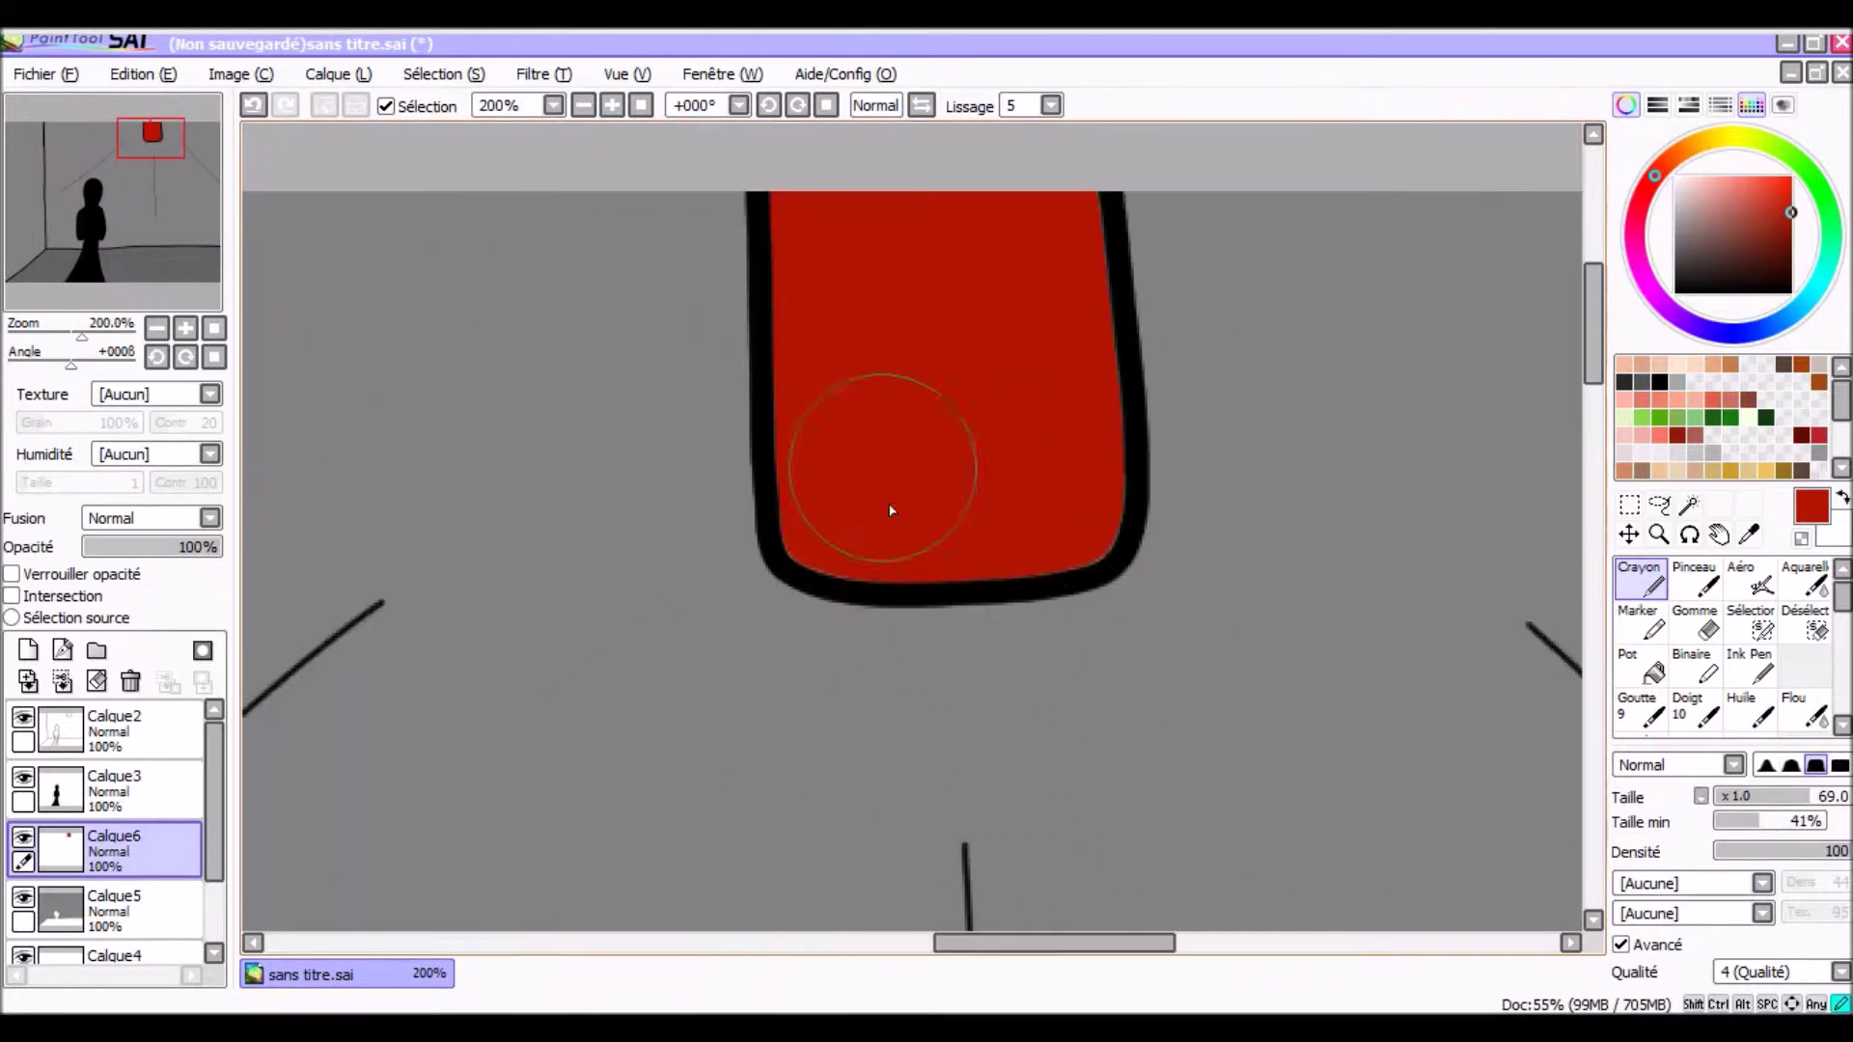
pyautogui.click(1695, 625)
pyautogui.scroll(-6, 709, 309)
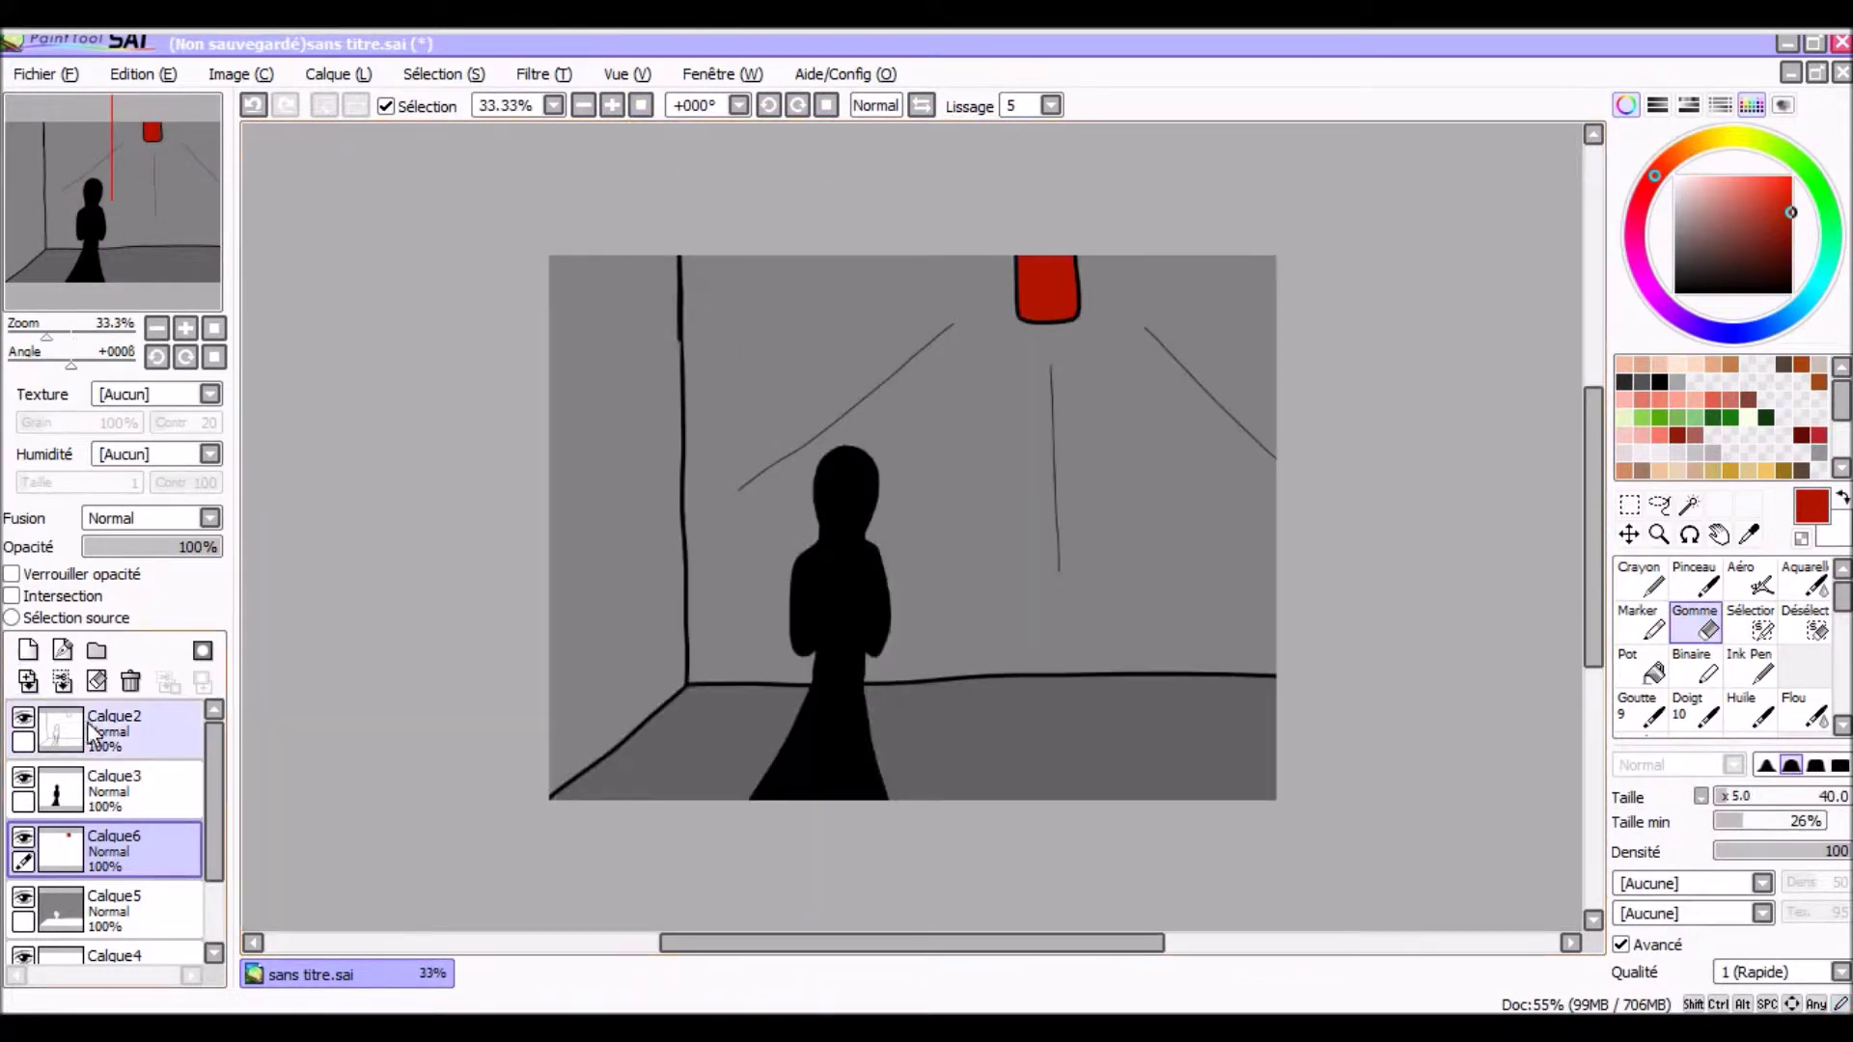
# - Merge the color layers into one and airbrush a faint light red wash over the scene on a new layer
pyautogui.click(28, 681)
pyautogui.click(1772, 180)
pyautogui.click(1750, 579)
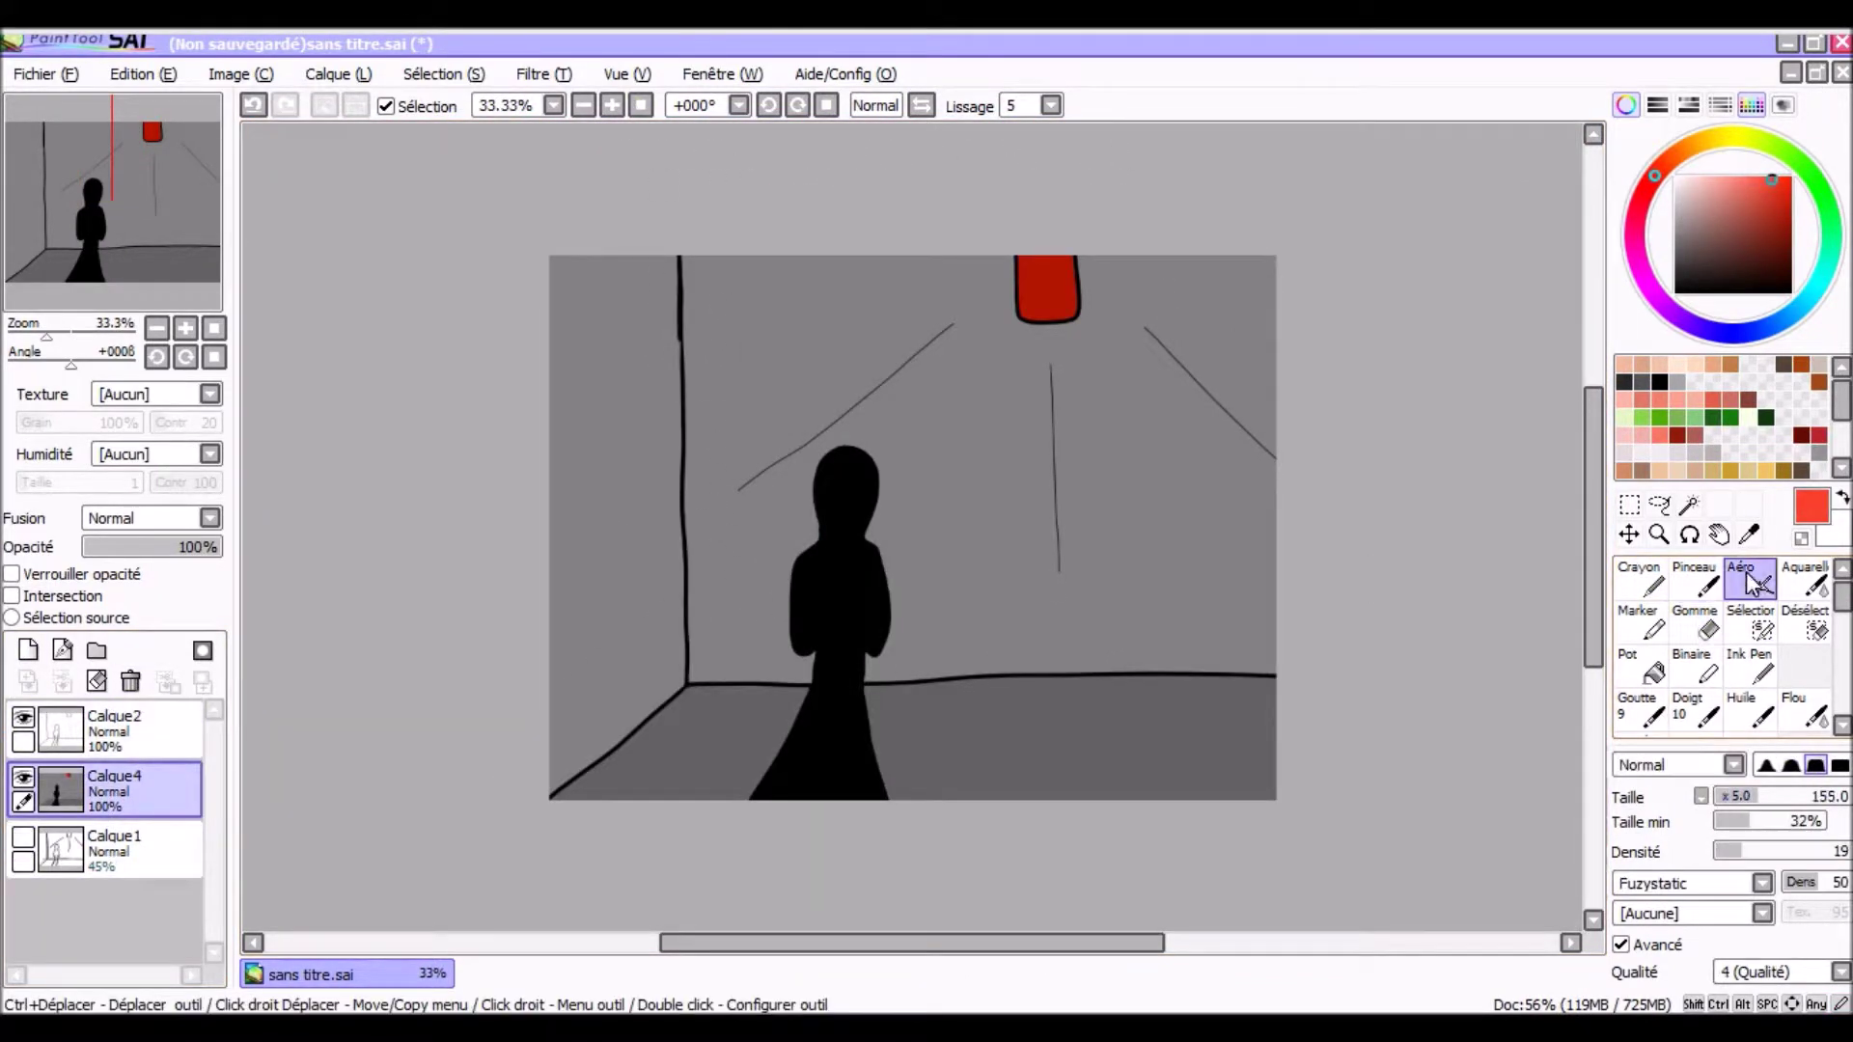
pyautogui.moveTo(792, 453); pyautogui.dragTo(1096, 275)
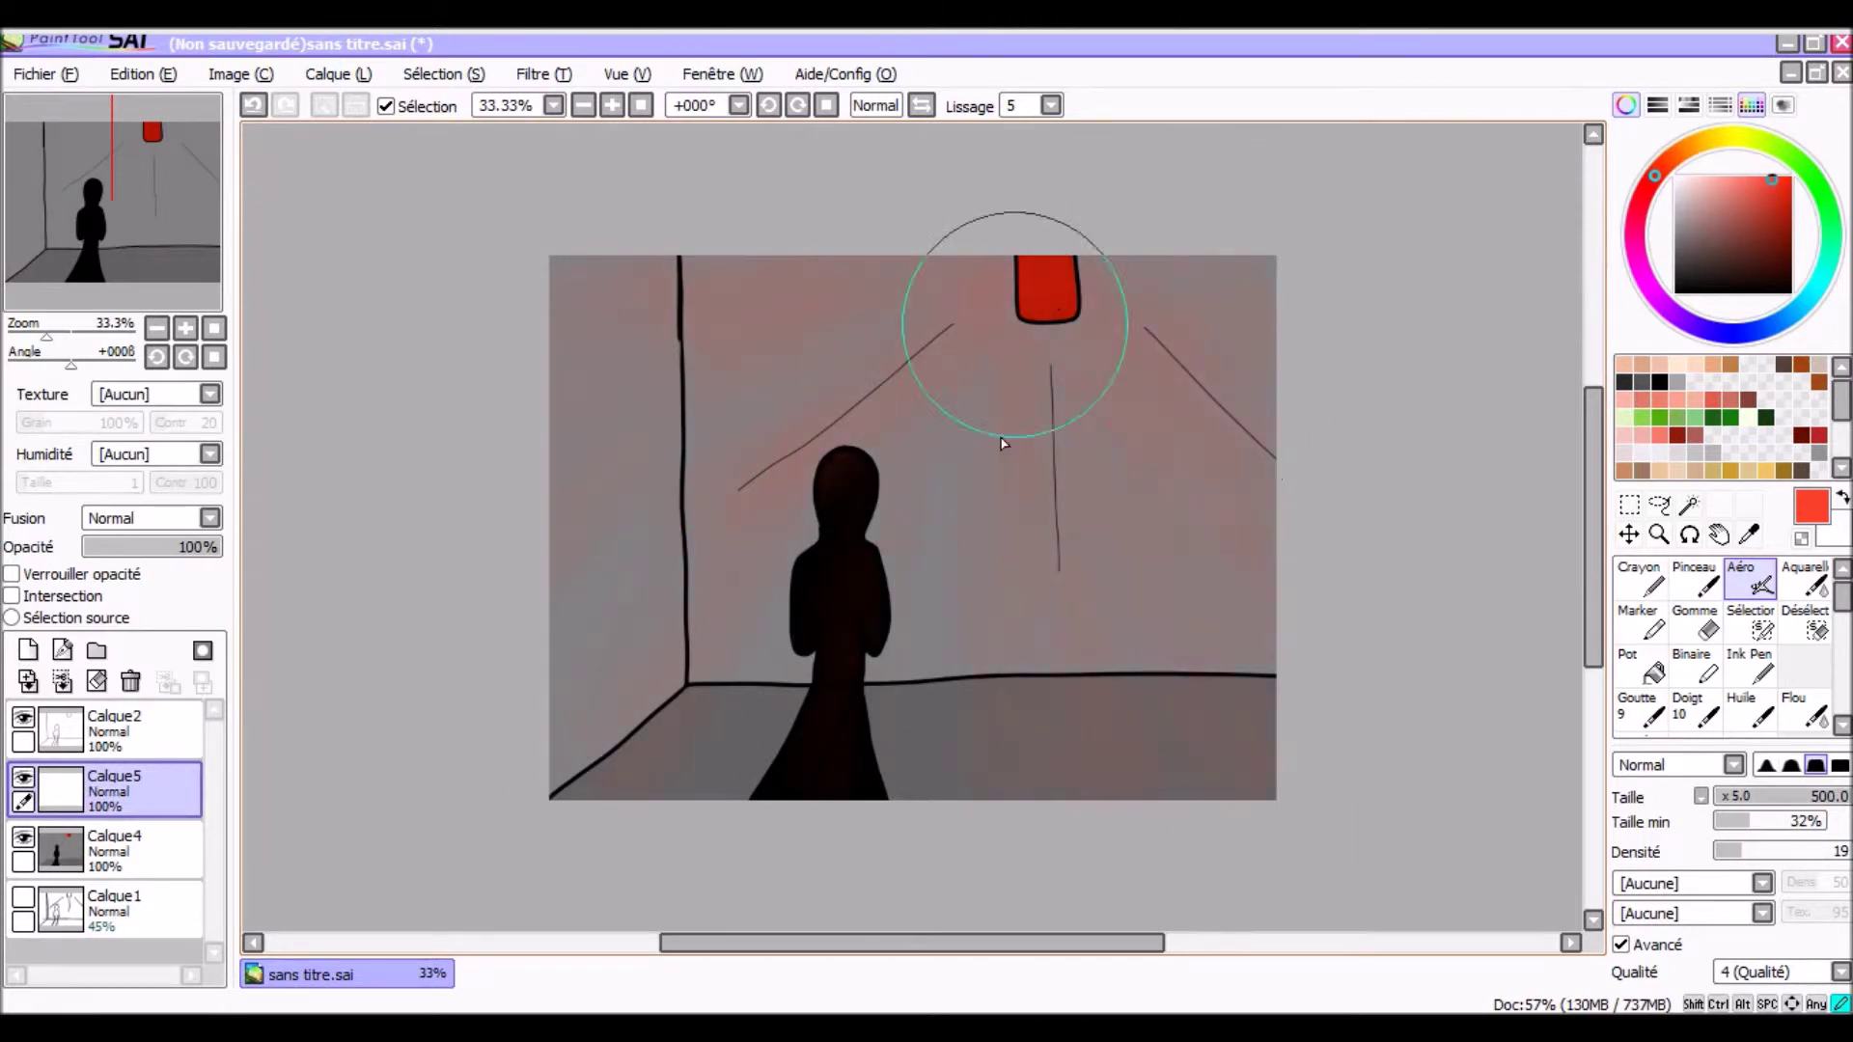
# - Move the line art beneath the red wash and airbrush a bright red glow around the lamp and rays on a new layer
pyautogui.click(28, 681)
pyautogui.click(1790, 180)
pyautogui.moveTo(116, 731)
pyautogui.mouseDown()
pyautogui.moveTo(144, 801)
pyautogui.moveTo(115, 873)
pyautogui.mouseUp()
pyautogui.moveTo(951, 241)
pyautogui.mouseDown()
pyautogui.moveTo(1110, 208)
pyautogui.moveTo(1062, 289)
pyautogui.mouseUp()
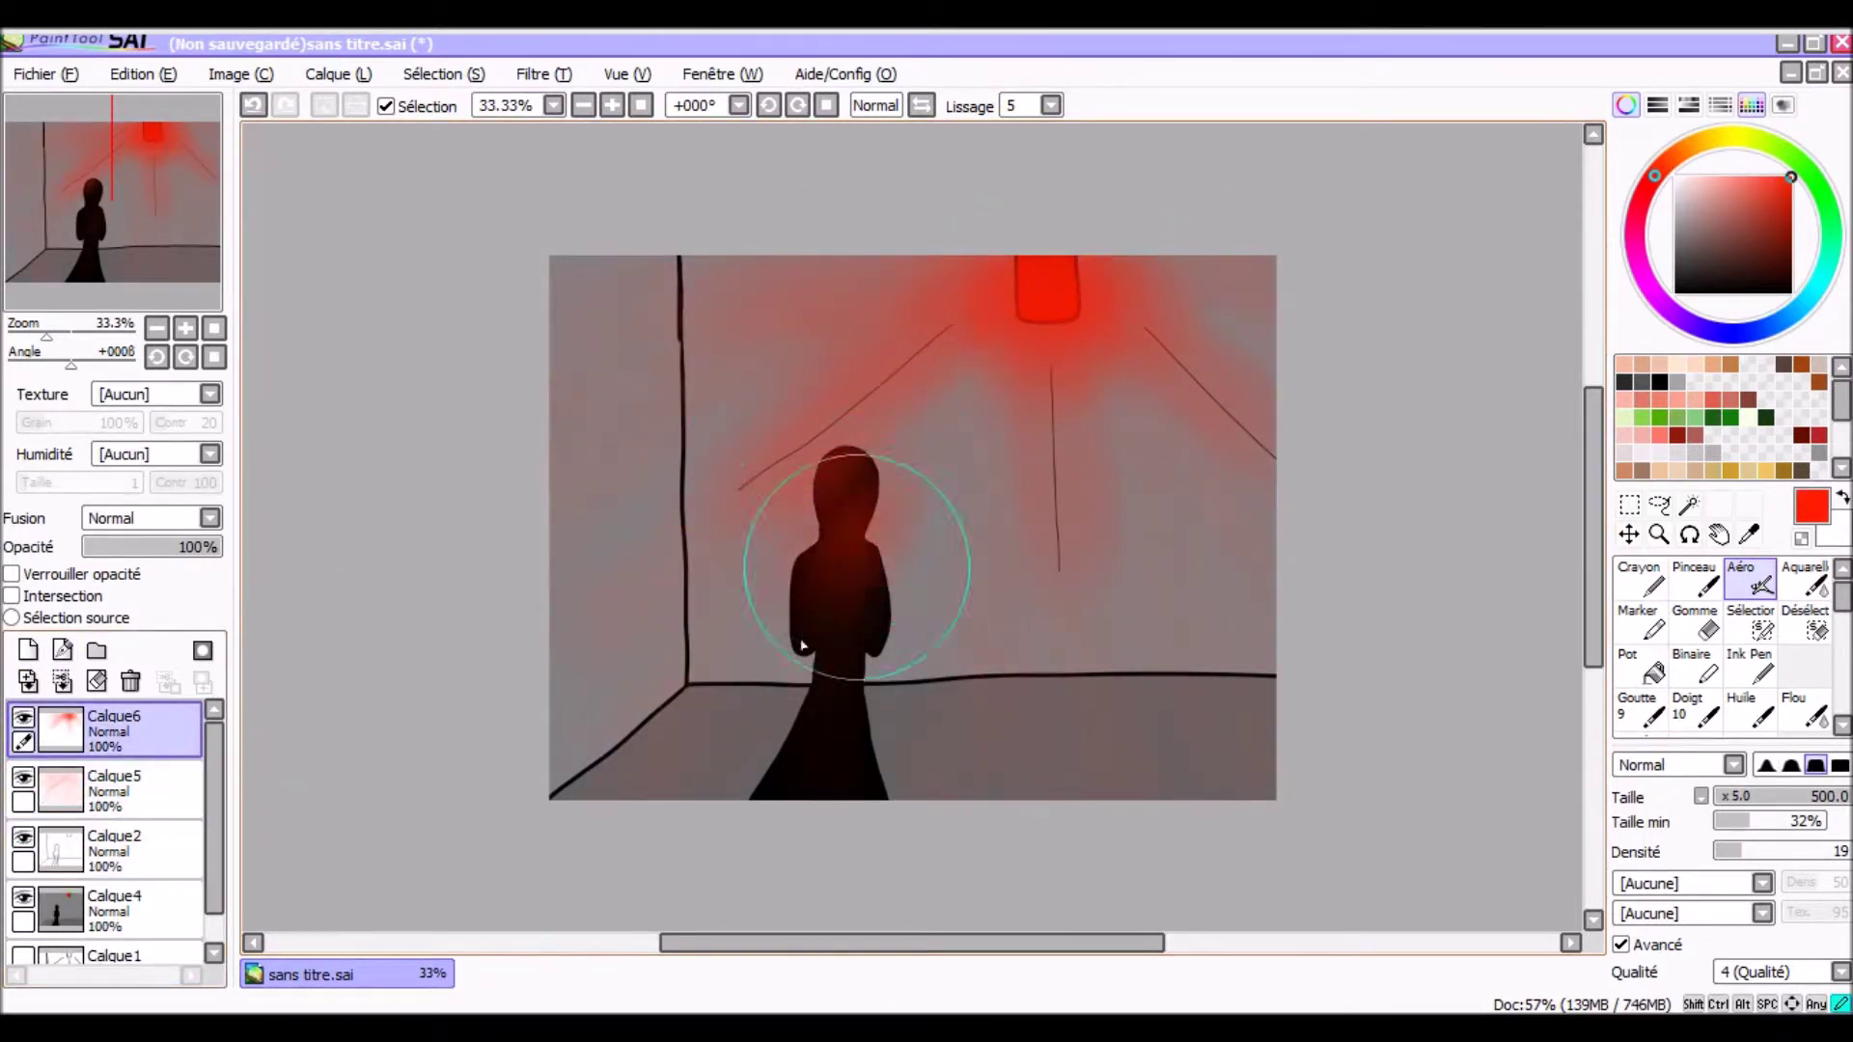
pyautogui.moveTo(802, 644); pyautogui.dragTo(1127, 649)
# - Airbrush darker red over the floor and lower walls on a new layer at size 500
pyautogui.click(28, 681)
pyautogui.click(1790, 209)
pyautogui.moveTo(612, 786)
pyautogui.mouseDown()
pyautogui.moveTo(952, 703)
pyautogui.moveTo(610, 672)
pyautogui.moveTo(649, 442)
pyautogui.mouseUp()
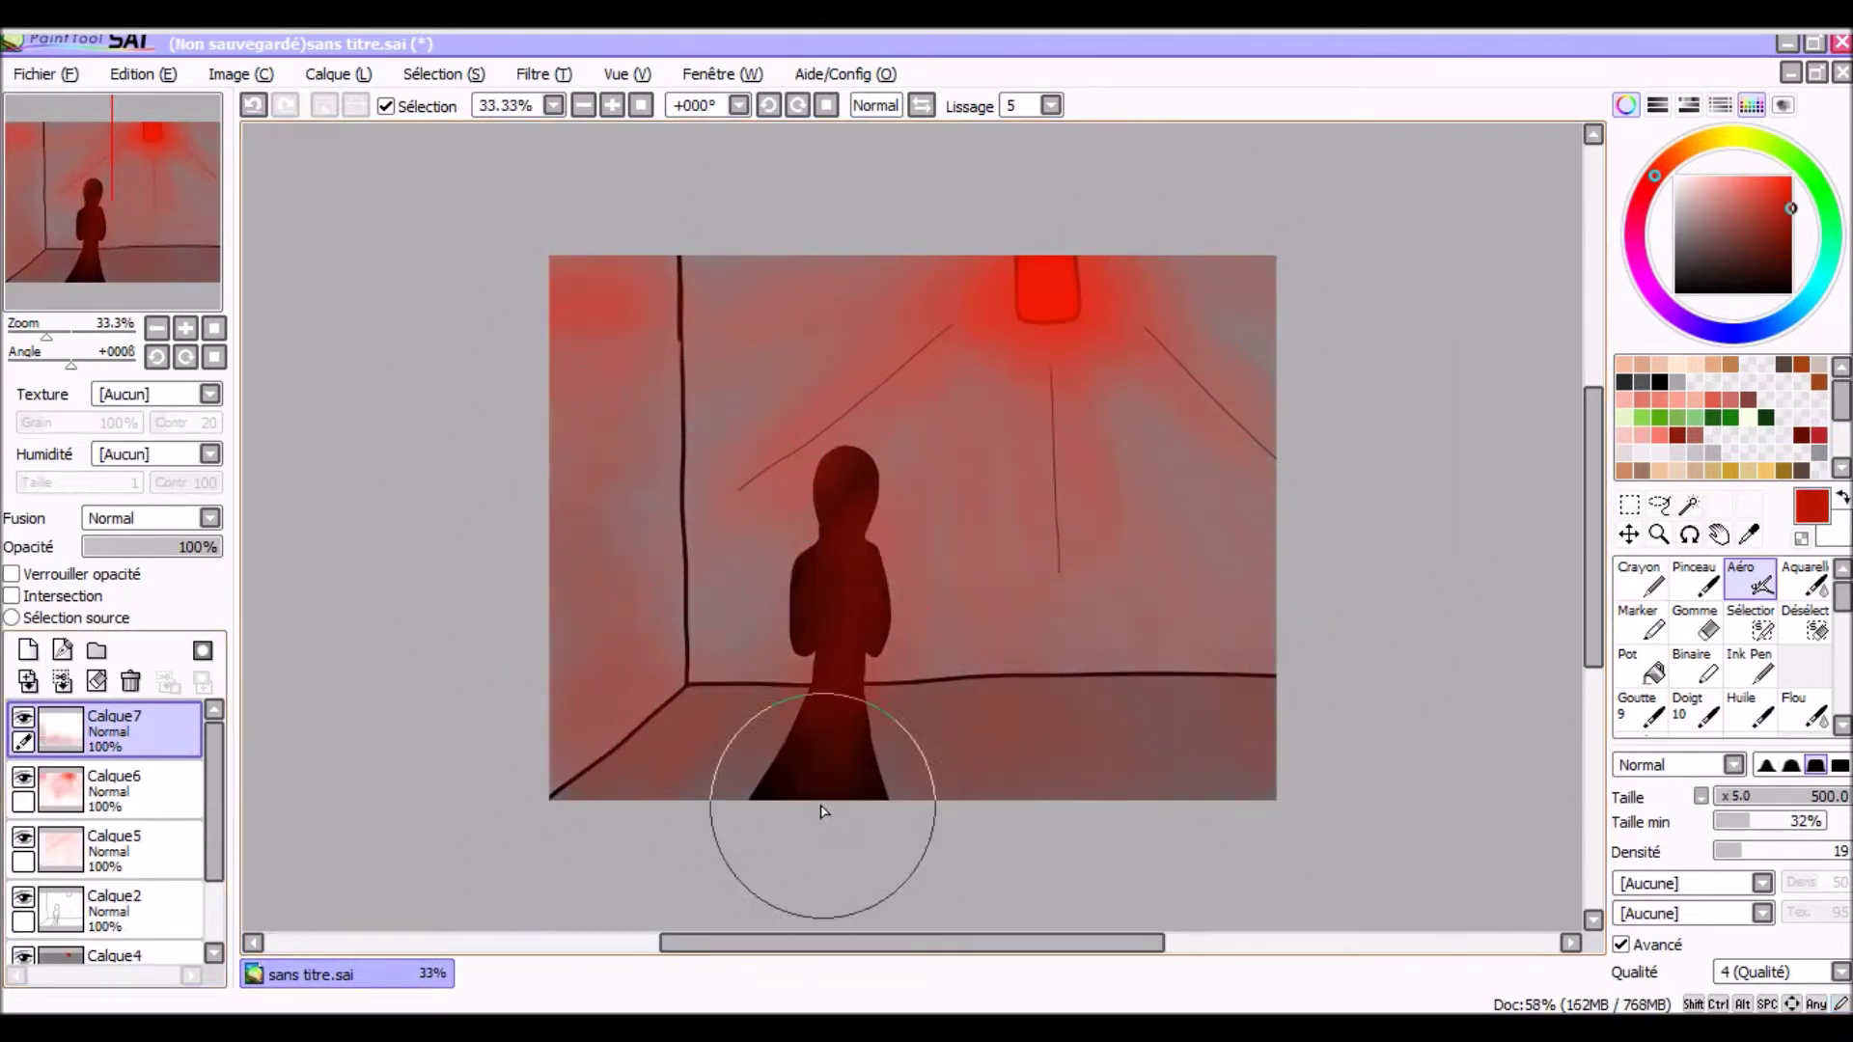
# - Airbrush a very dark red shadow around the figure on a new layer and reduce that layer's opacity to 47%
pyautogui.click(28, 682)
pyautogui.moveTo(1295, 813)
pyautogui.mouseDown()
pyautogui.moveTo(1183, 811)
pyautogui.moveTo(848, 675)
pyautogui.moveTo(815, 331)
pyautogui.moveTo(797, 803)
pyautogui.moveTo(881, 724)
pyautogui.moveTo(786, 517)
pyautogui.moveTo(830, 434)
pyautogui.mouseUp()
pyautogui.moveTo(193, 546); pyautogui.dragTo(148, 546)
# - Airbrush black shadows around the figure on a new layer at size 175 and stack the shadow layers beneath the red glow layers
pyautogui.click(28, 649)
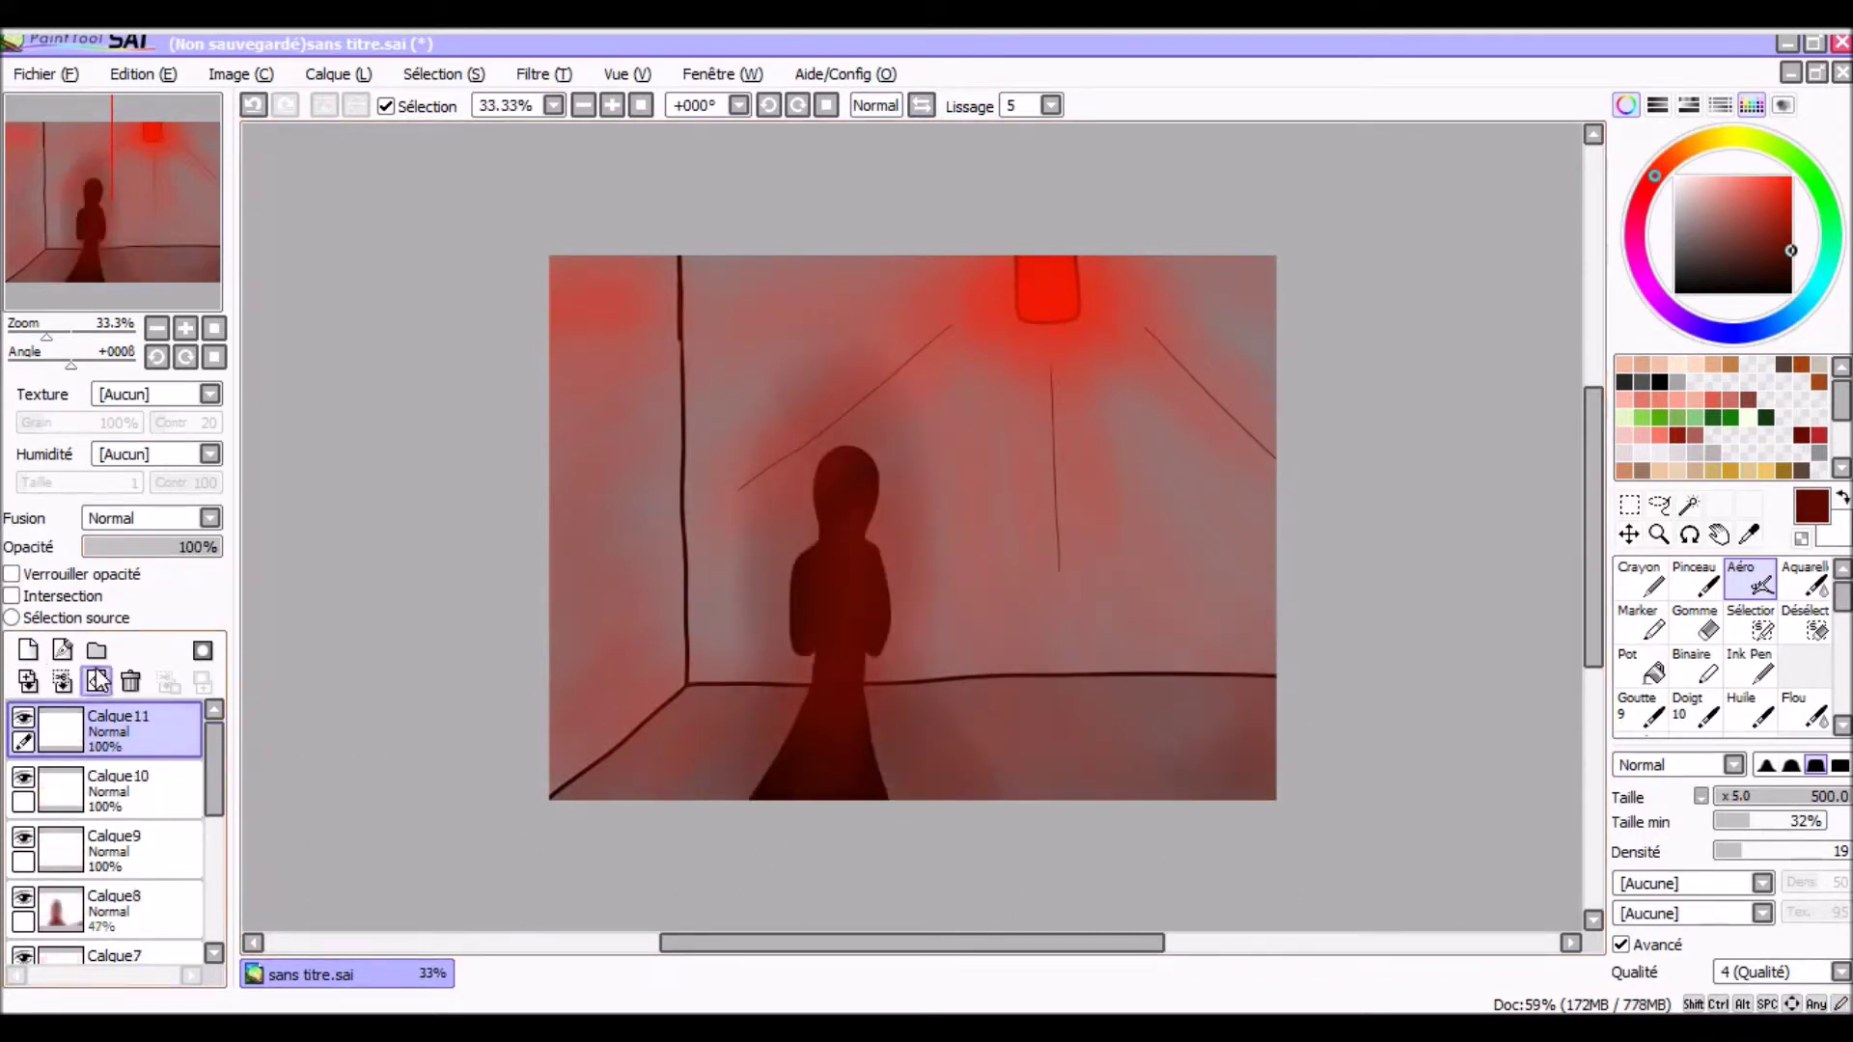
pyautogui.press('Home')
pyautogui.click(1763, 796)
pyautogui.click(1659, 381)
pyautogui.moveTo(618, 580)
pyautogui.mouseDown()
pyautogui.moveTo(695, 310)
pyautogui.moveTo(778, 530)
pyautogui.moveTo(791, 868)
pyautogui.mouseUp()
pyautogui.scroll(-2, 602, 652)
pyautogui.moveTo(602, 652); pyautogui.dragTo(675, 917)
pyautogui.scroll(-3, 733, 675)
pyautogui.moveTo(734, 676)
pyautogui.mouseDown()
pyautogui.moveTo(766, 579)
pyautogui.moveTo(539, 538)
pyautogui.mouseUp()
pyautogui.scroll(-3, 828, 704)
pyautogui.moveTo(120, 790); pyautogui.dragTo(150, 775)
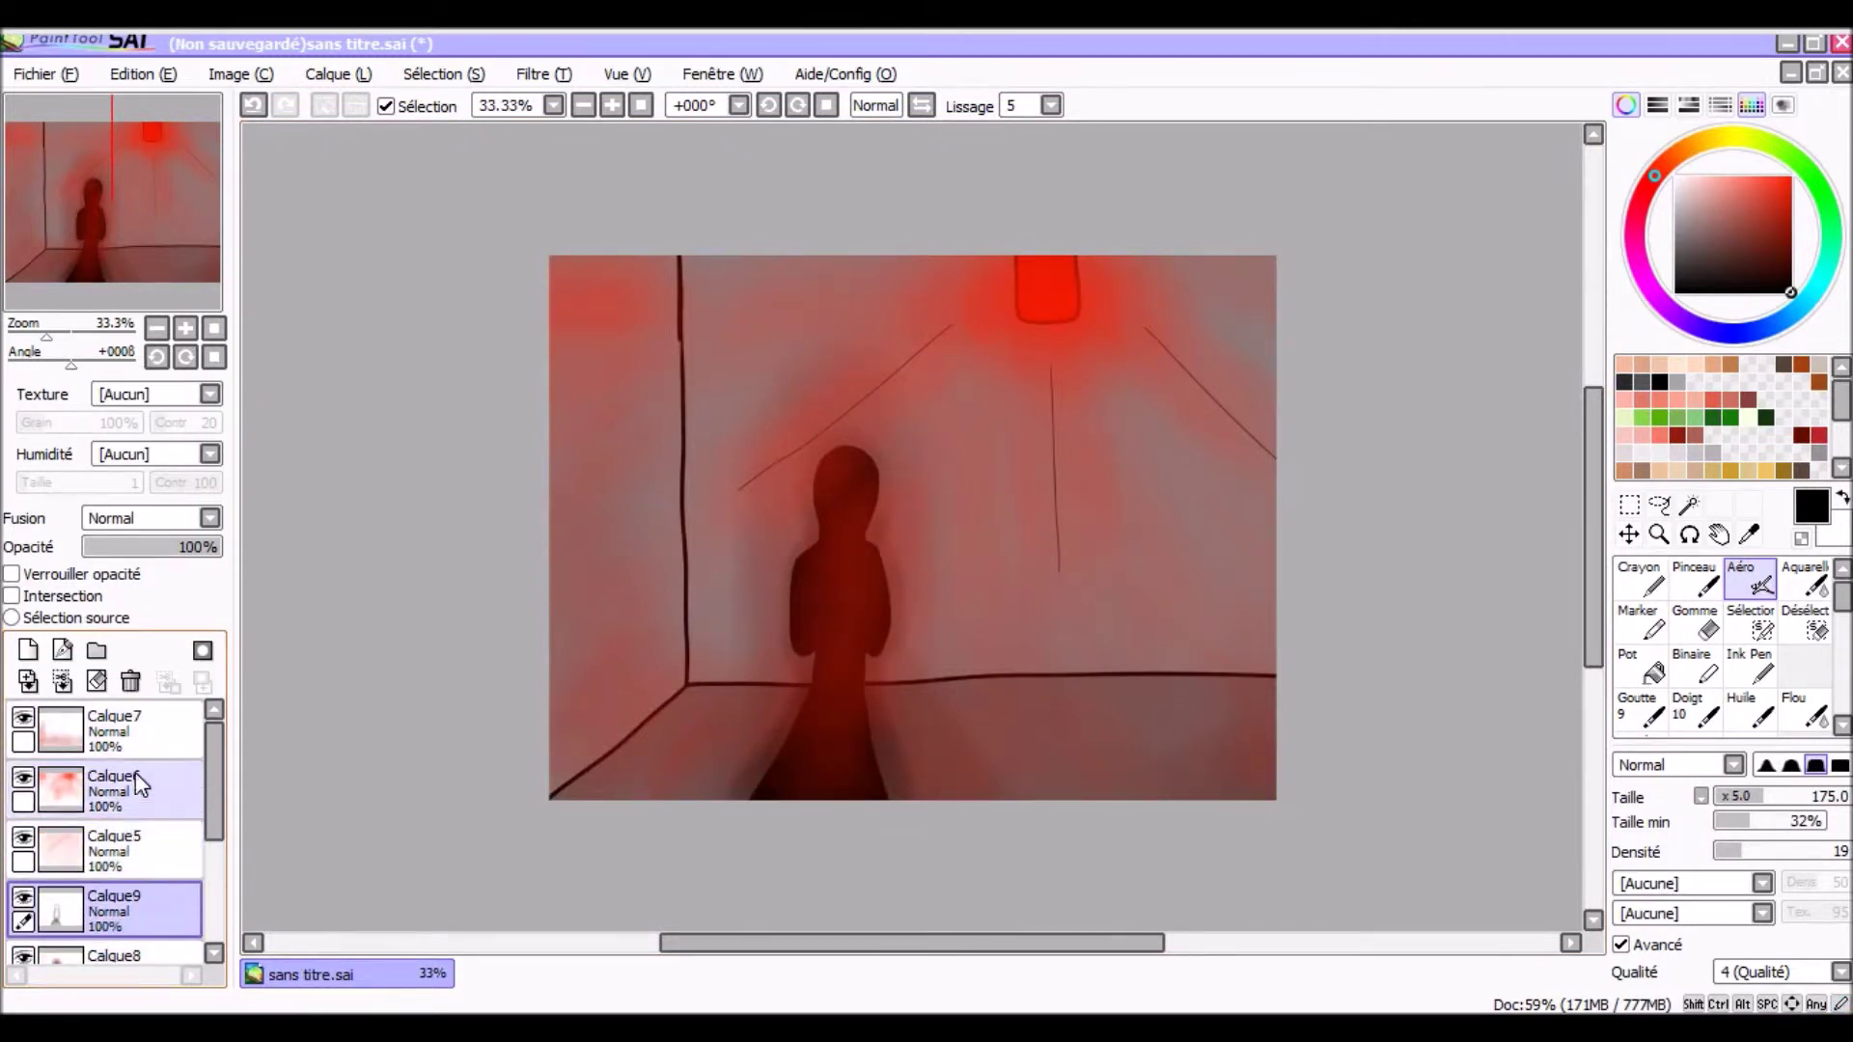
# - Airbrush crimson along the wall corner, ceiling and floor edges on a new layer at size 315
pyautogui.click(28, 650)
pyautogui.click(1801, 435)
pyautogui.moveTo(946, 344)
pyautogui.mouseDown()
pyautogui.moveTo(744, 298)
pyautogui.moveTo(683, 737)
pyautogui.moveTo(1254, 675)
pyautogui.mouseUp()
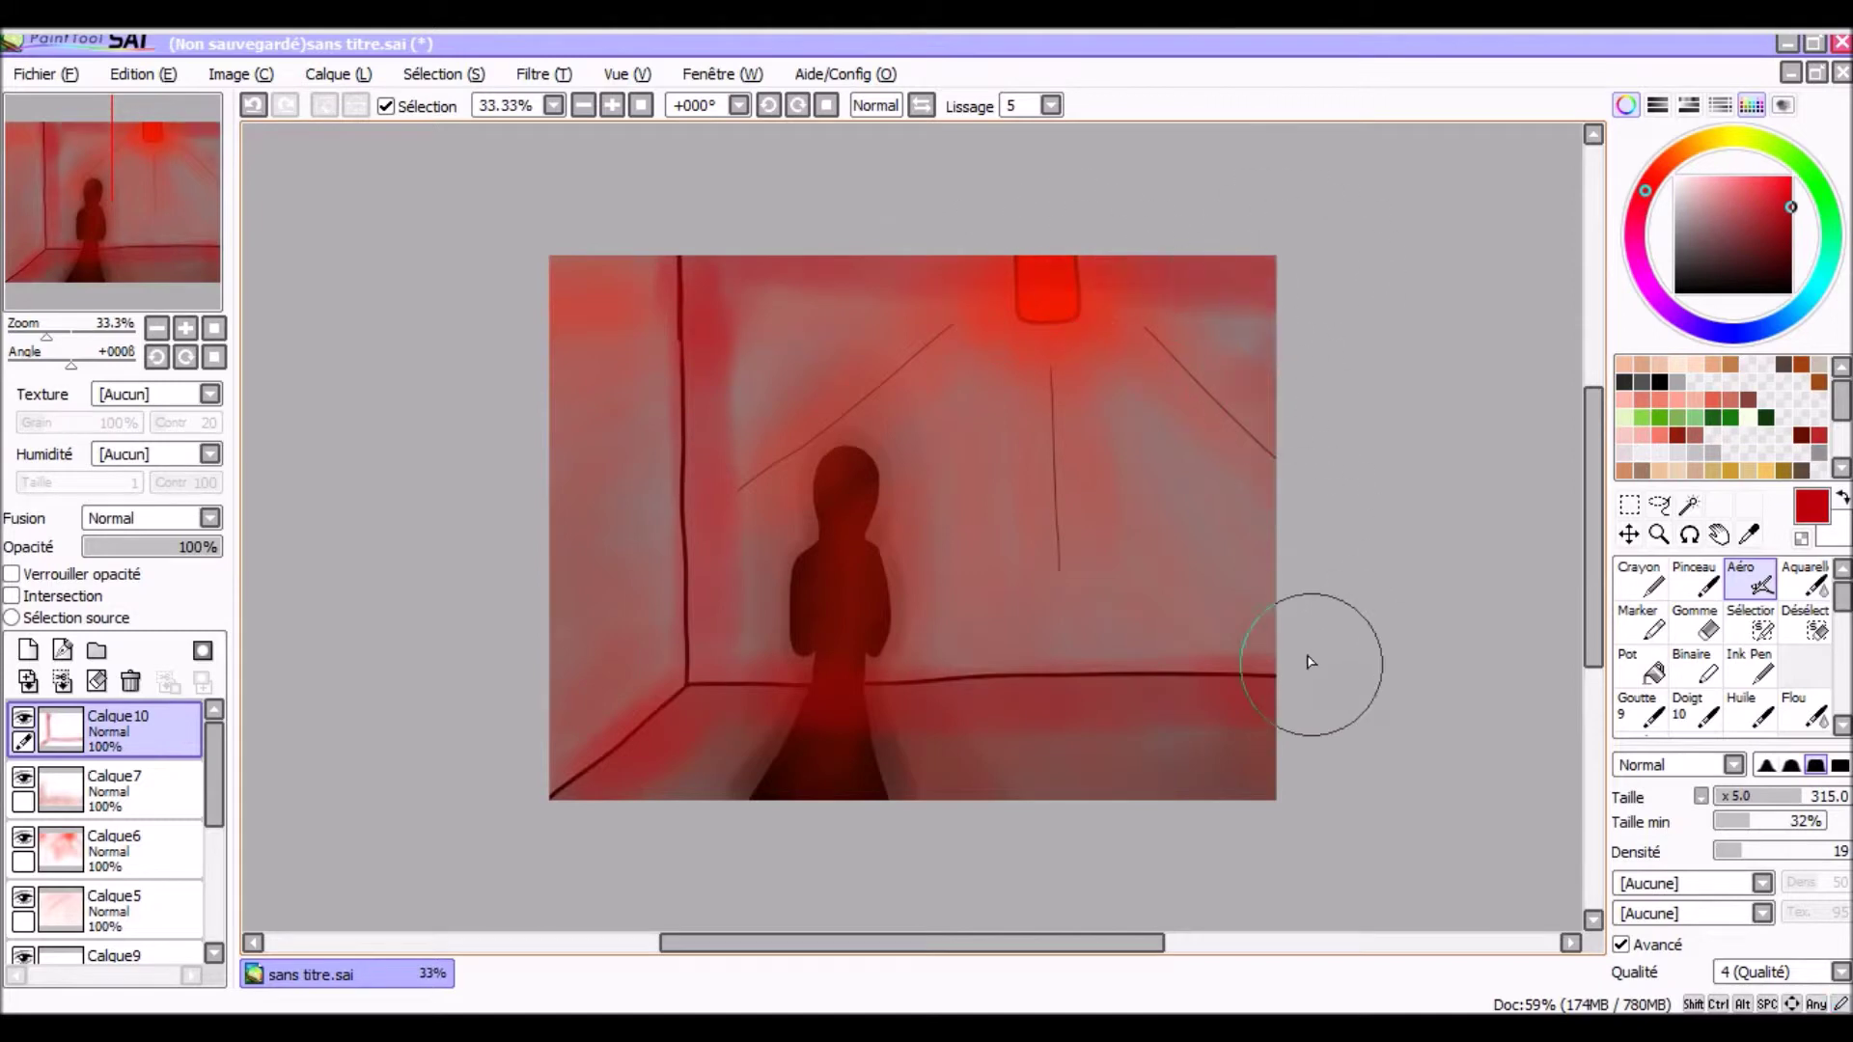
# - Reduce the crimson edge layer to 56% opacity beneath the shadows and airbrush dark red along the room's edges on a new layer at size 70
pyautogui.click(62, 682)
pyautogui.click(60, 654)
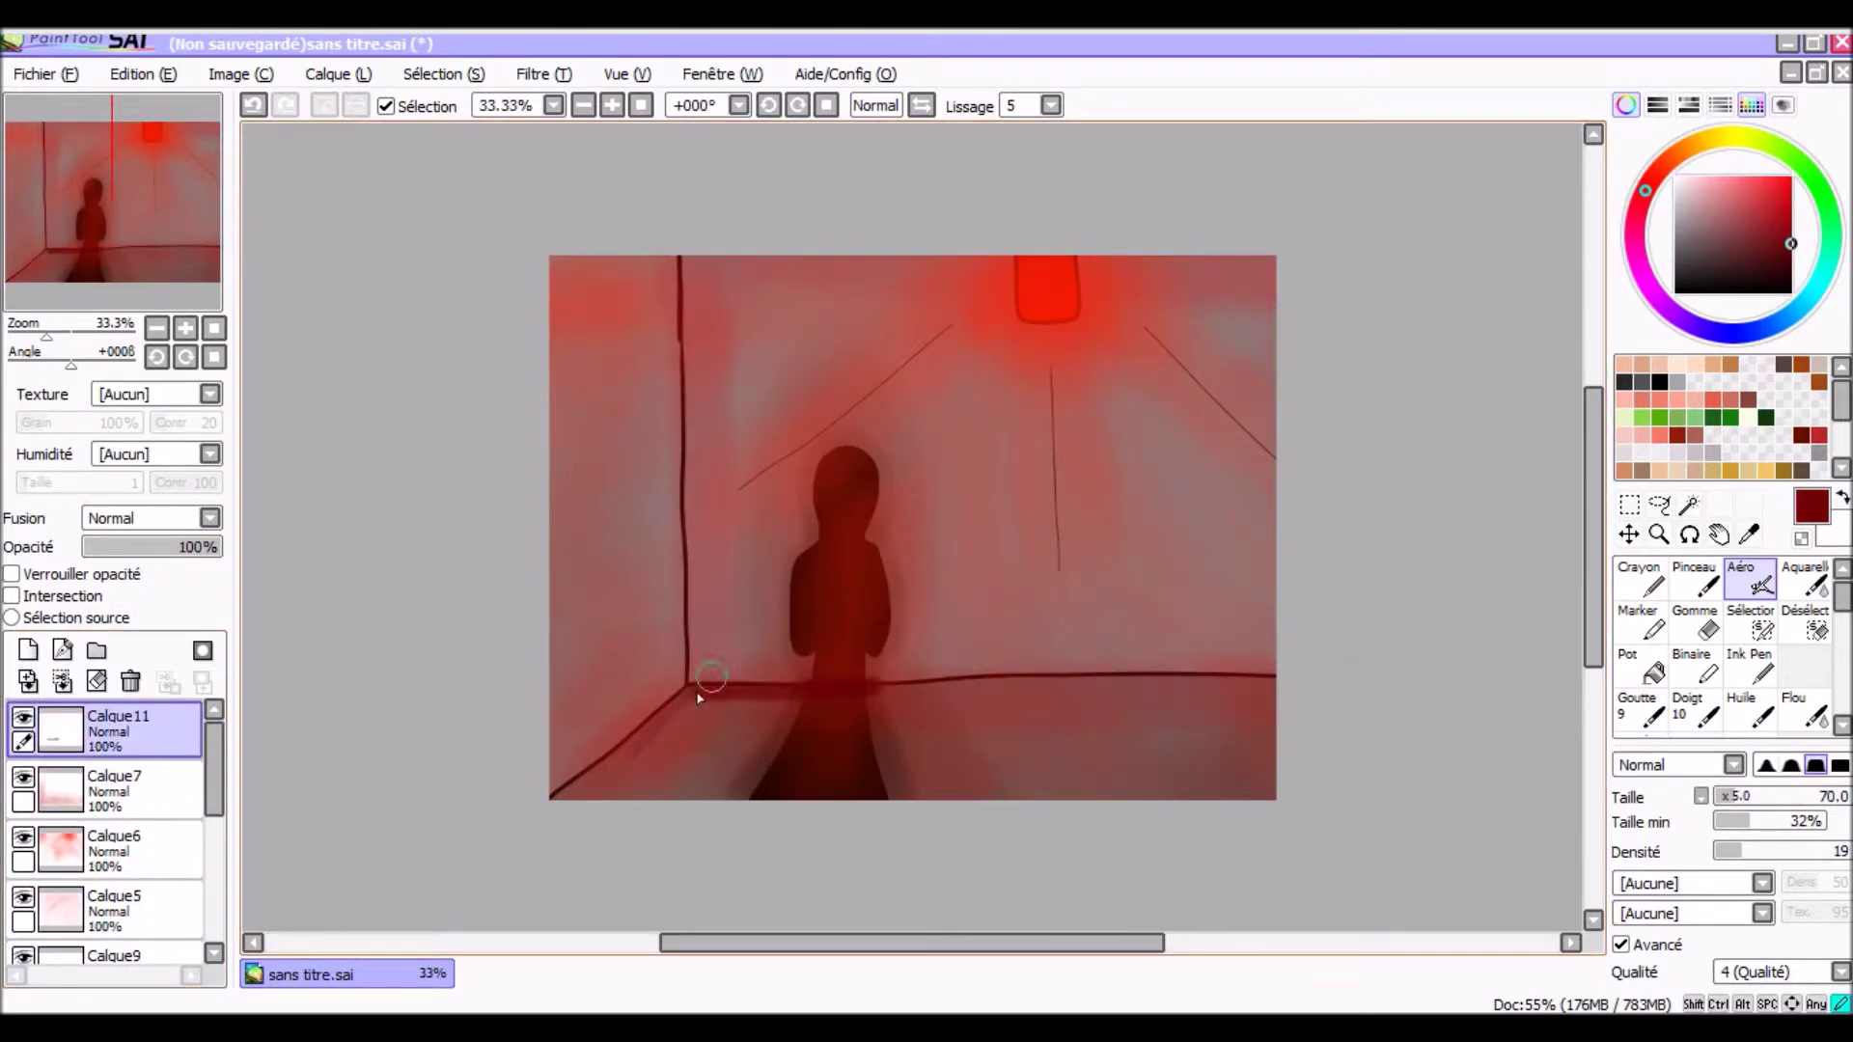
pyautogui.press('Delete')
pyautogui.press('Delete')
pyautogui.press('Delete')
pyautogui.press('Home')
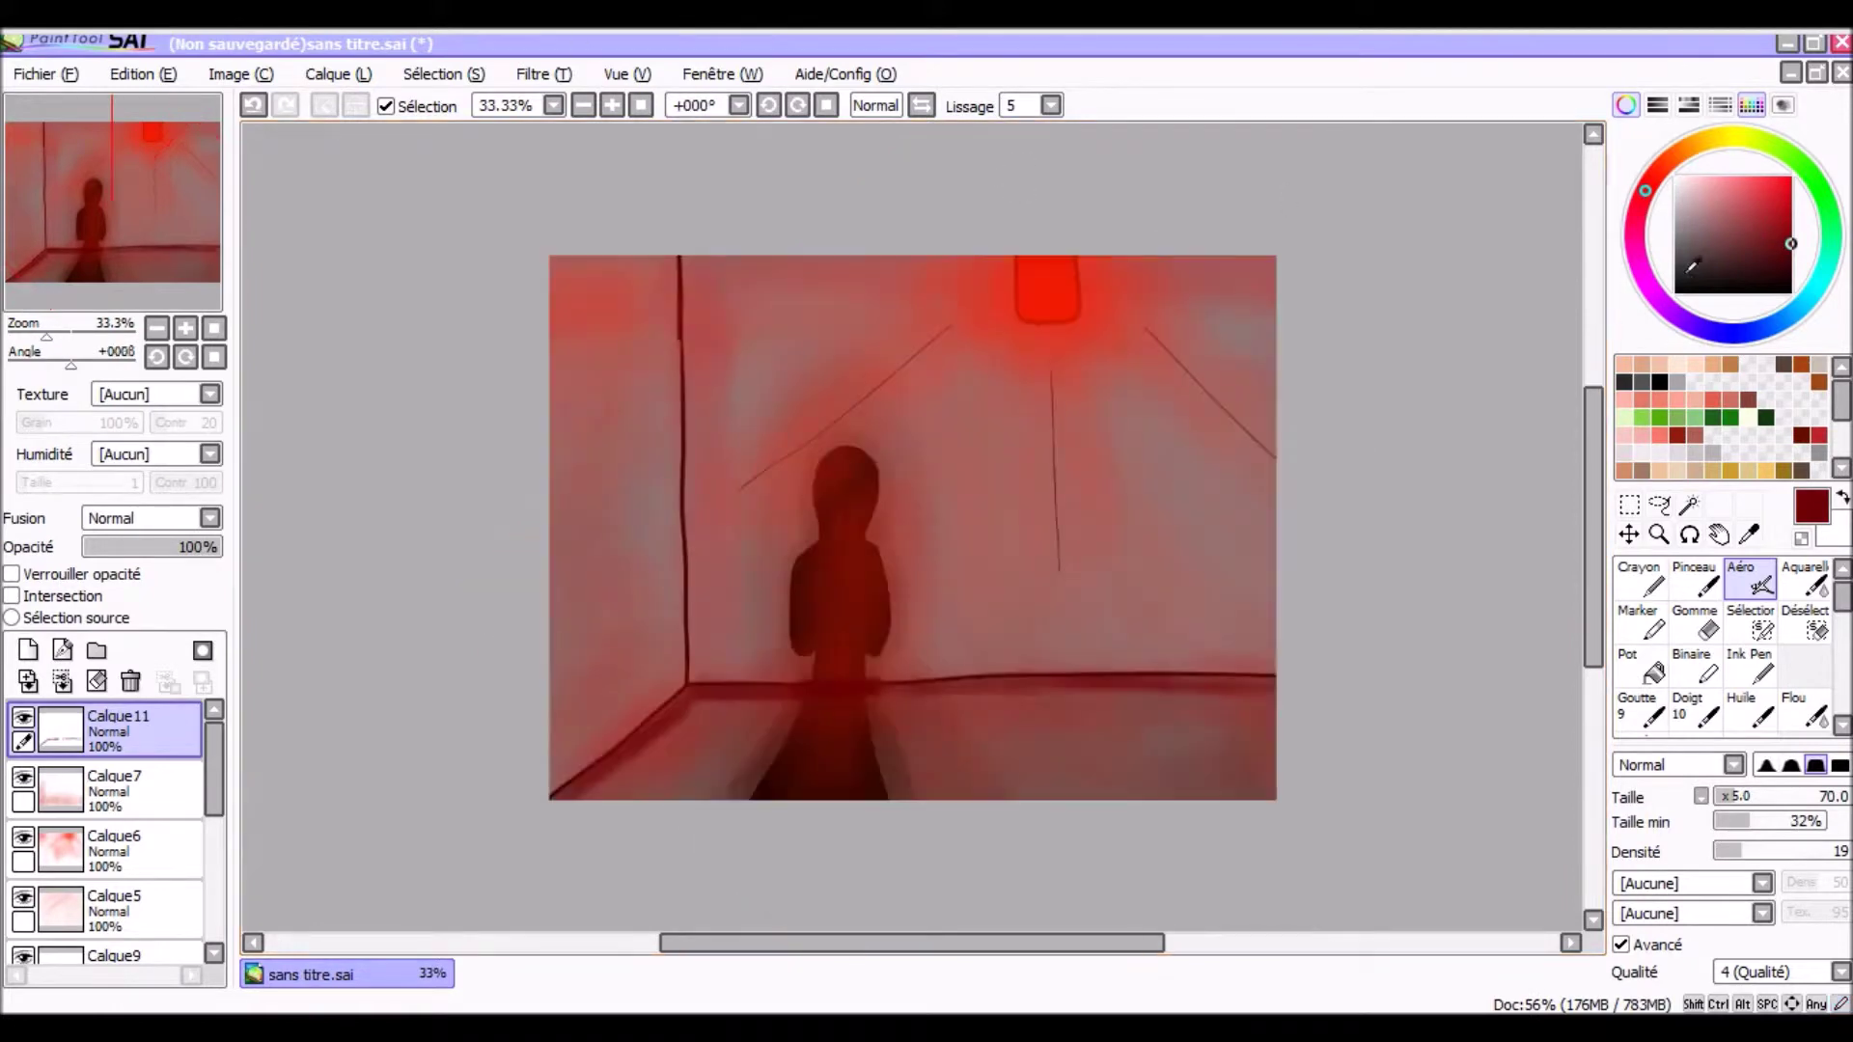
# - Airbrush pale pink highlights on the lamp and along its light rays on a new layer at size 260, with layer opacity 73%
pyautogui.click(28, 651)
pyautogui.moveTo(1045, 262)
pyautogui.mouseDown()
pyautogui.moveTo(1034, 325)
pyautogui.moveTo(1157, 411)
pyautogui.moveTo(736, 329)
pyautogui.moveTo(952, 387)
pyautogui.moveTo(1068, 505)
pyautogui.mouseUp()
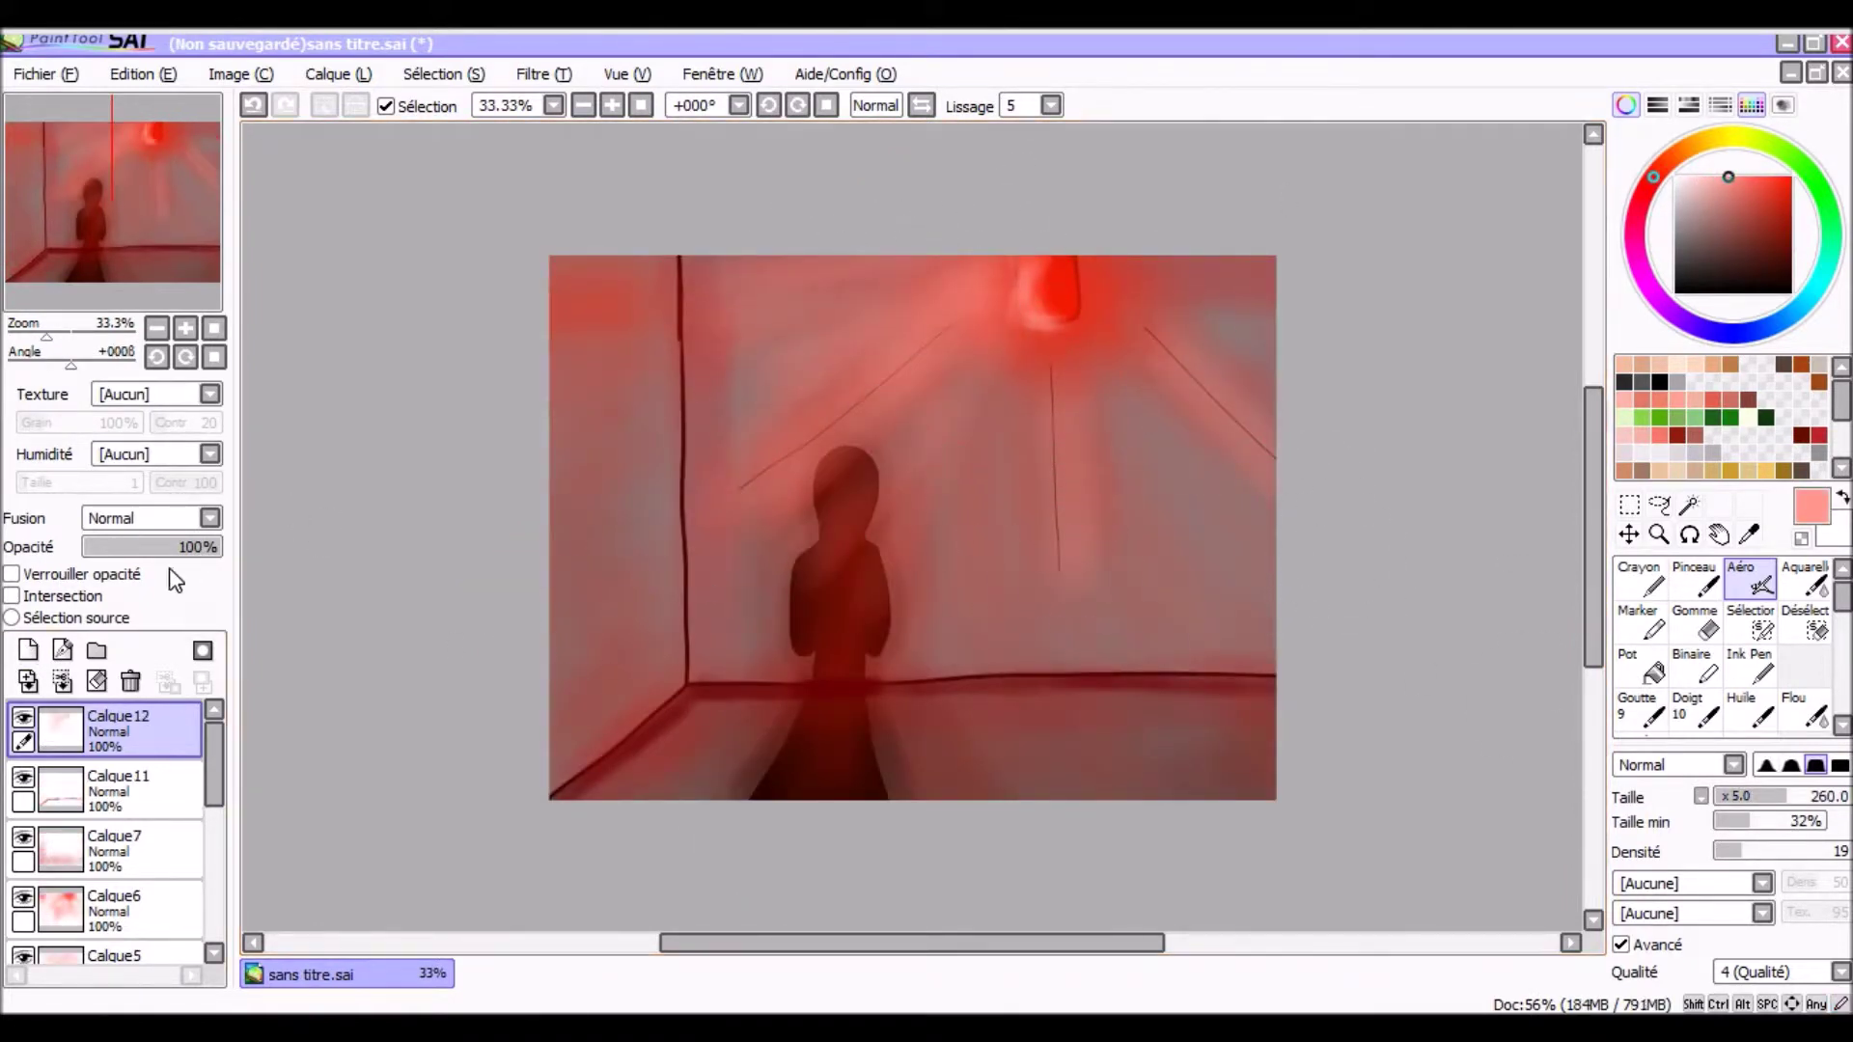
pyautogui.moveTo(198, 547); pyautogui.dragTo(185, 547)
# - Airbrush bright red streaks over the walls on a new layer at size 260 and move that layer beneath the figure's shadow layers
pyautogui.click(28, 651)
pyautogui.click(1791, 182)
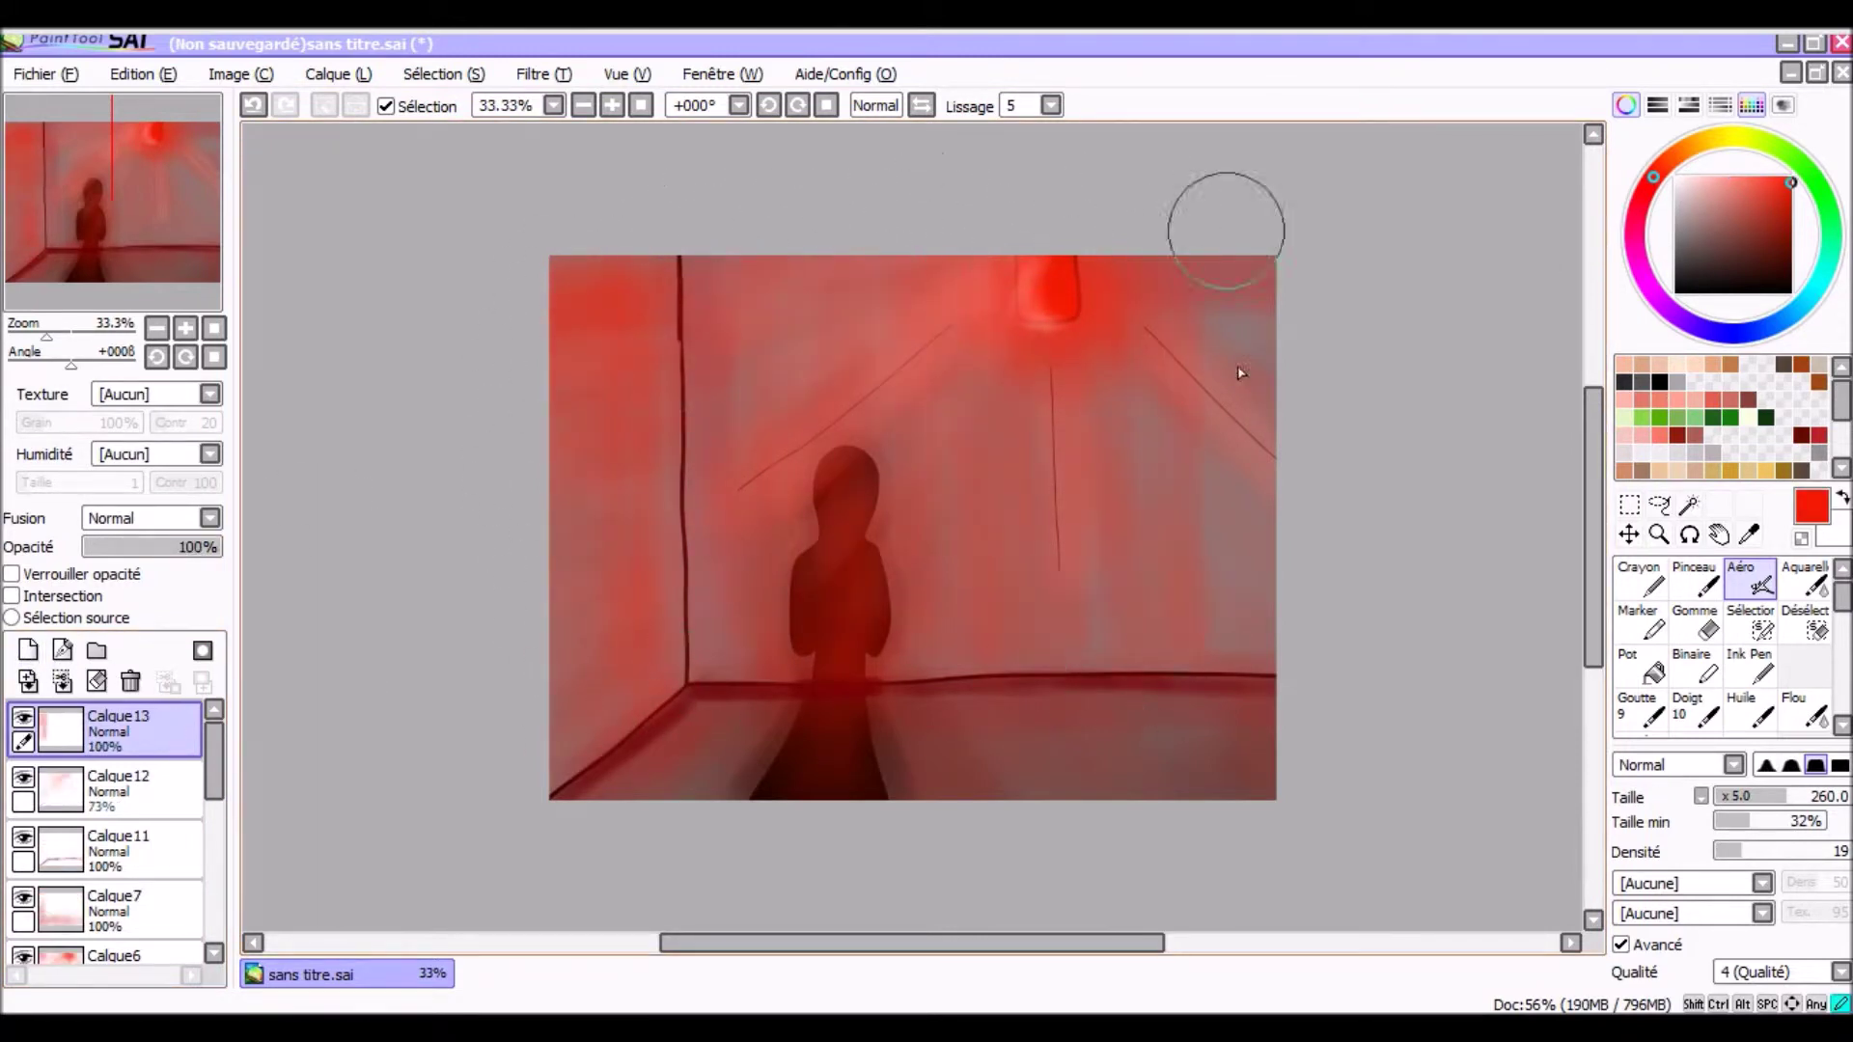
pyautogui.moveTo(116, 731); pyautogui.dragTo(152, 813)
pyautogui.moveTo(174, 884); pyautogui.dragTo(125, 787)
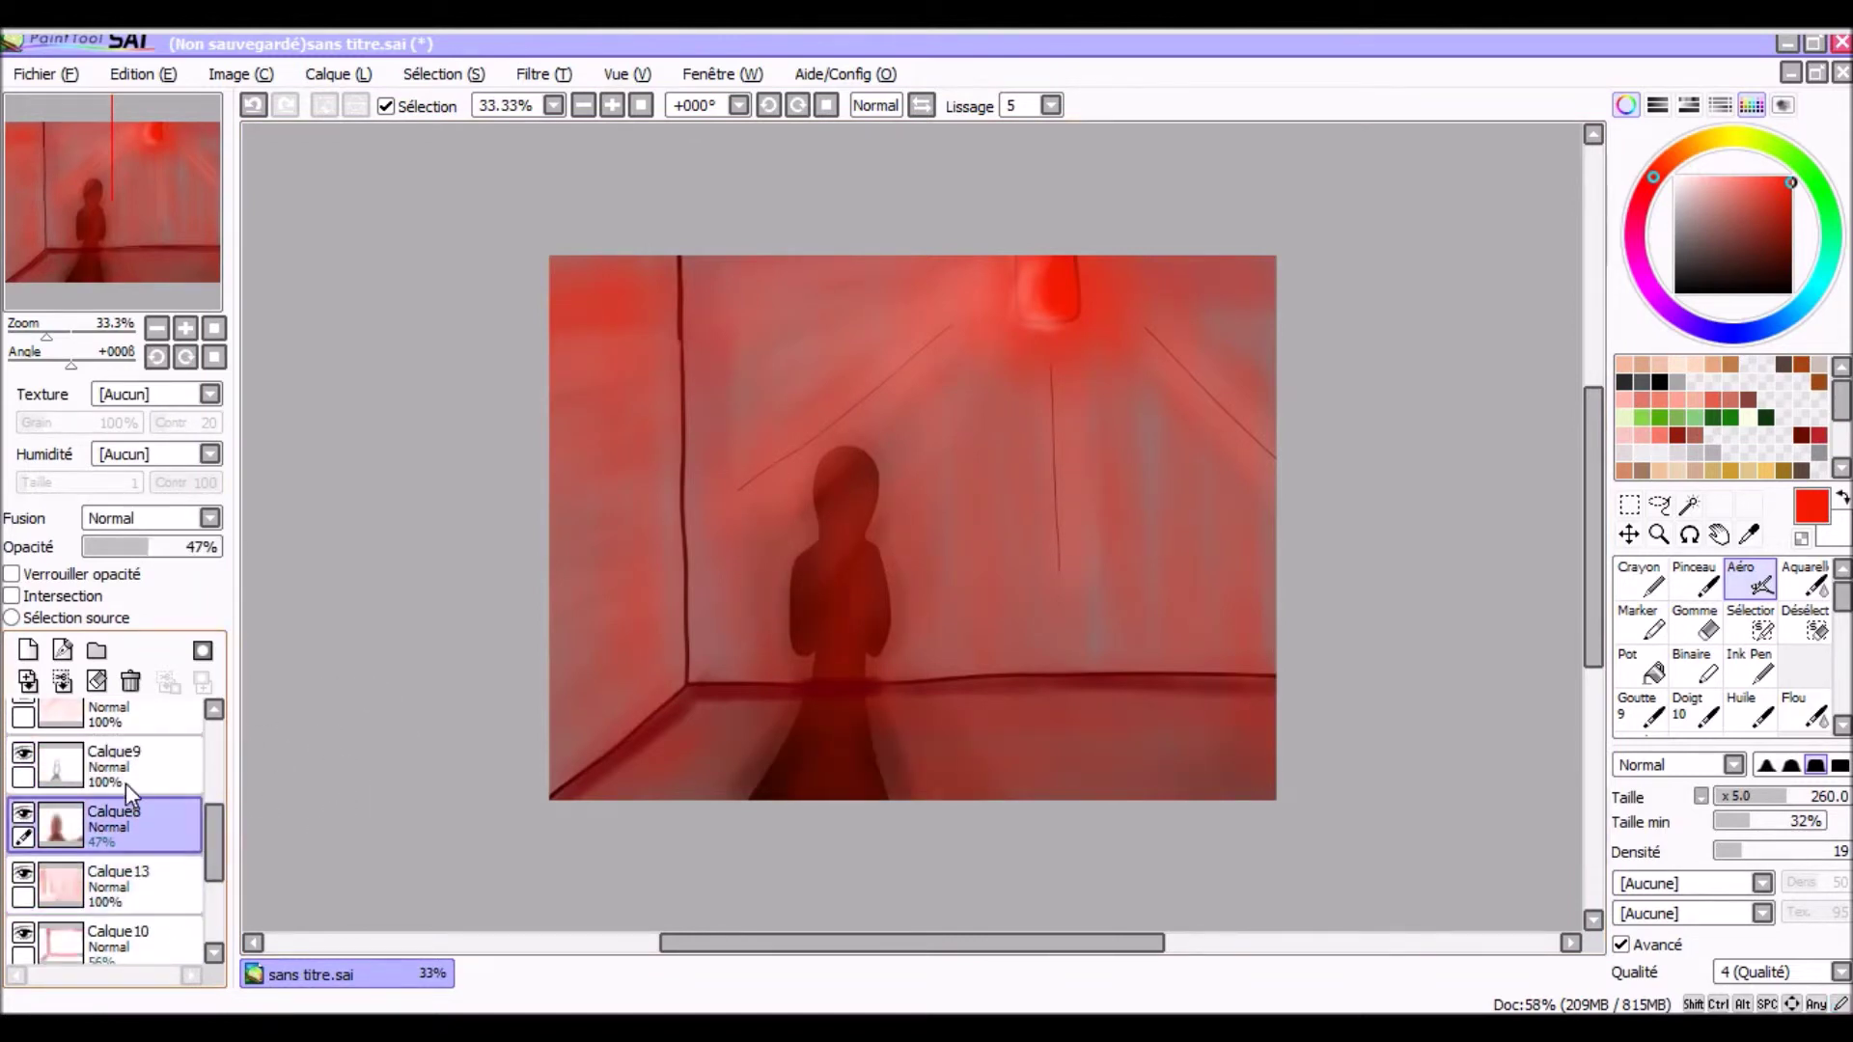
# - Delete the outline layer Calque2 above the base painting
pyautogui.scroll(-3, 176, 877)
pyautogui.click(175, 877)
pyautogui.click(1815, 714)
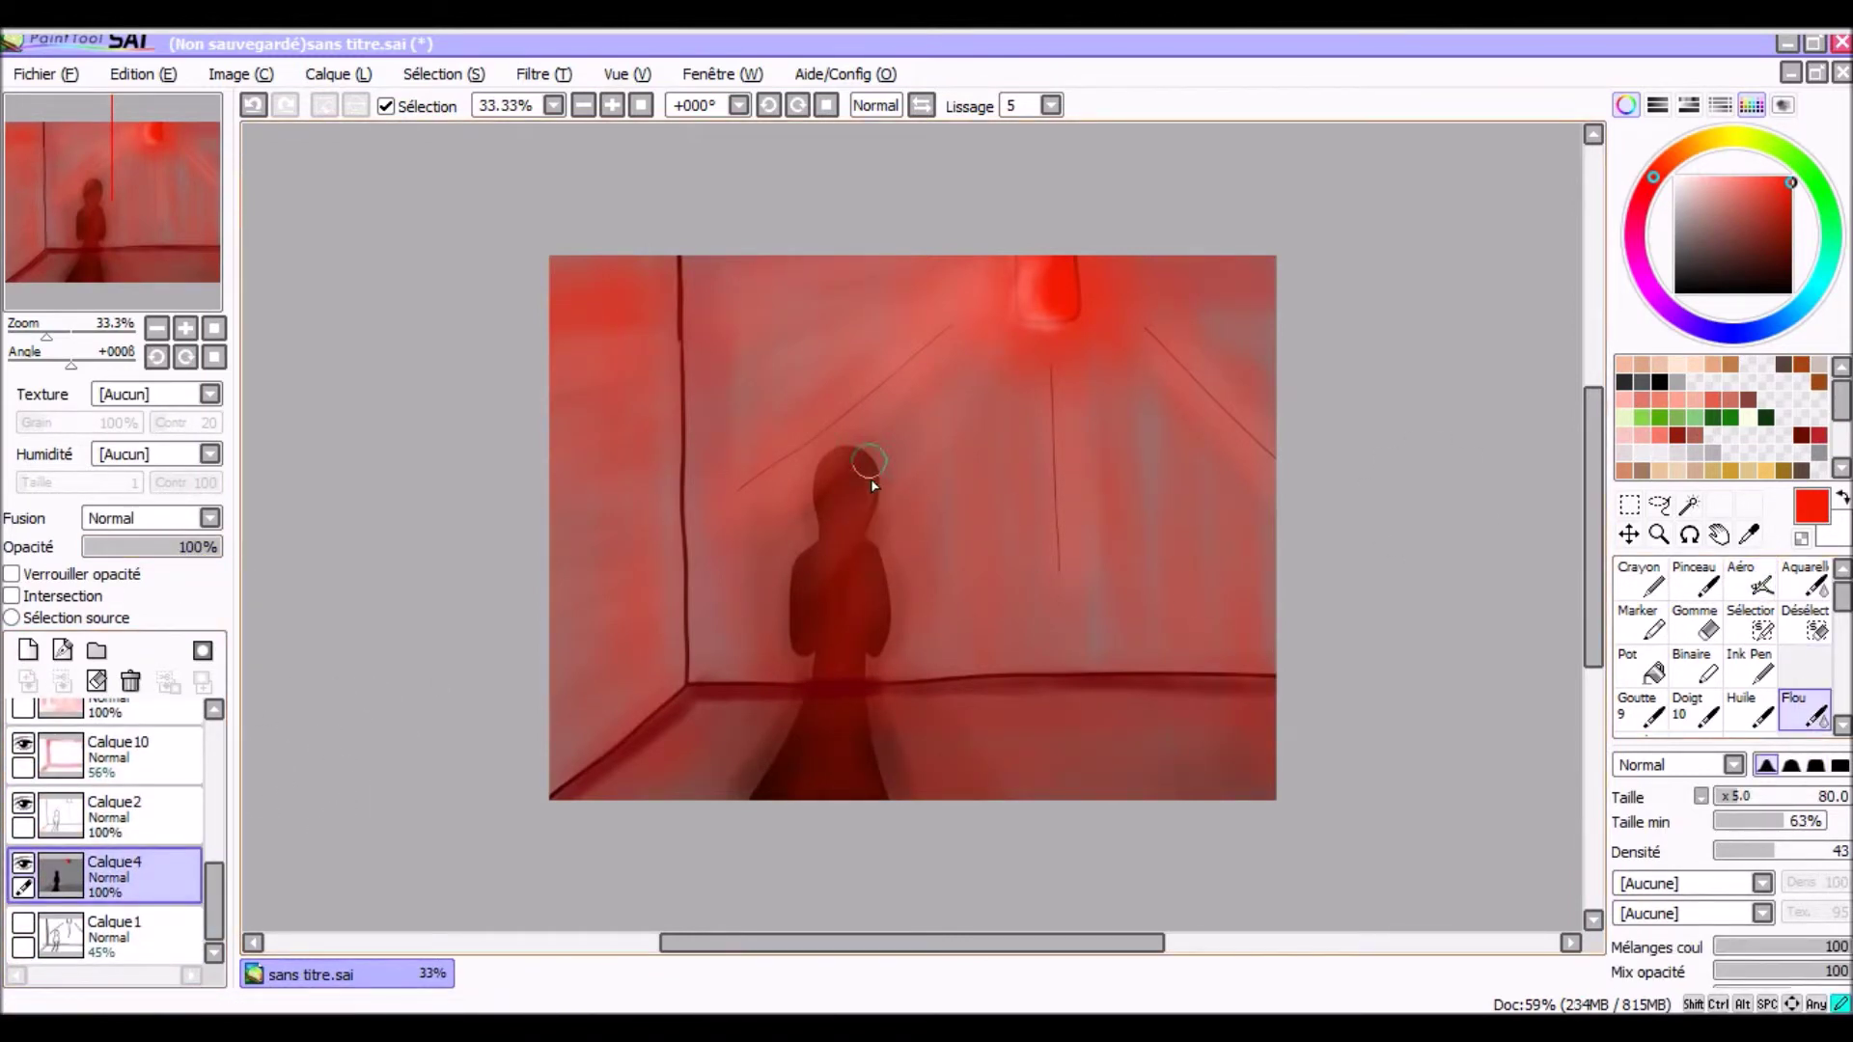
pyautogui.scroll(4, 872, 486)
pyautogui.click(145, 815)
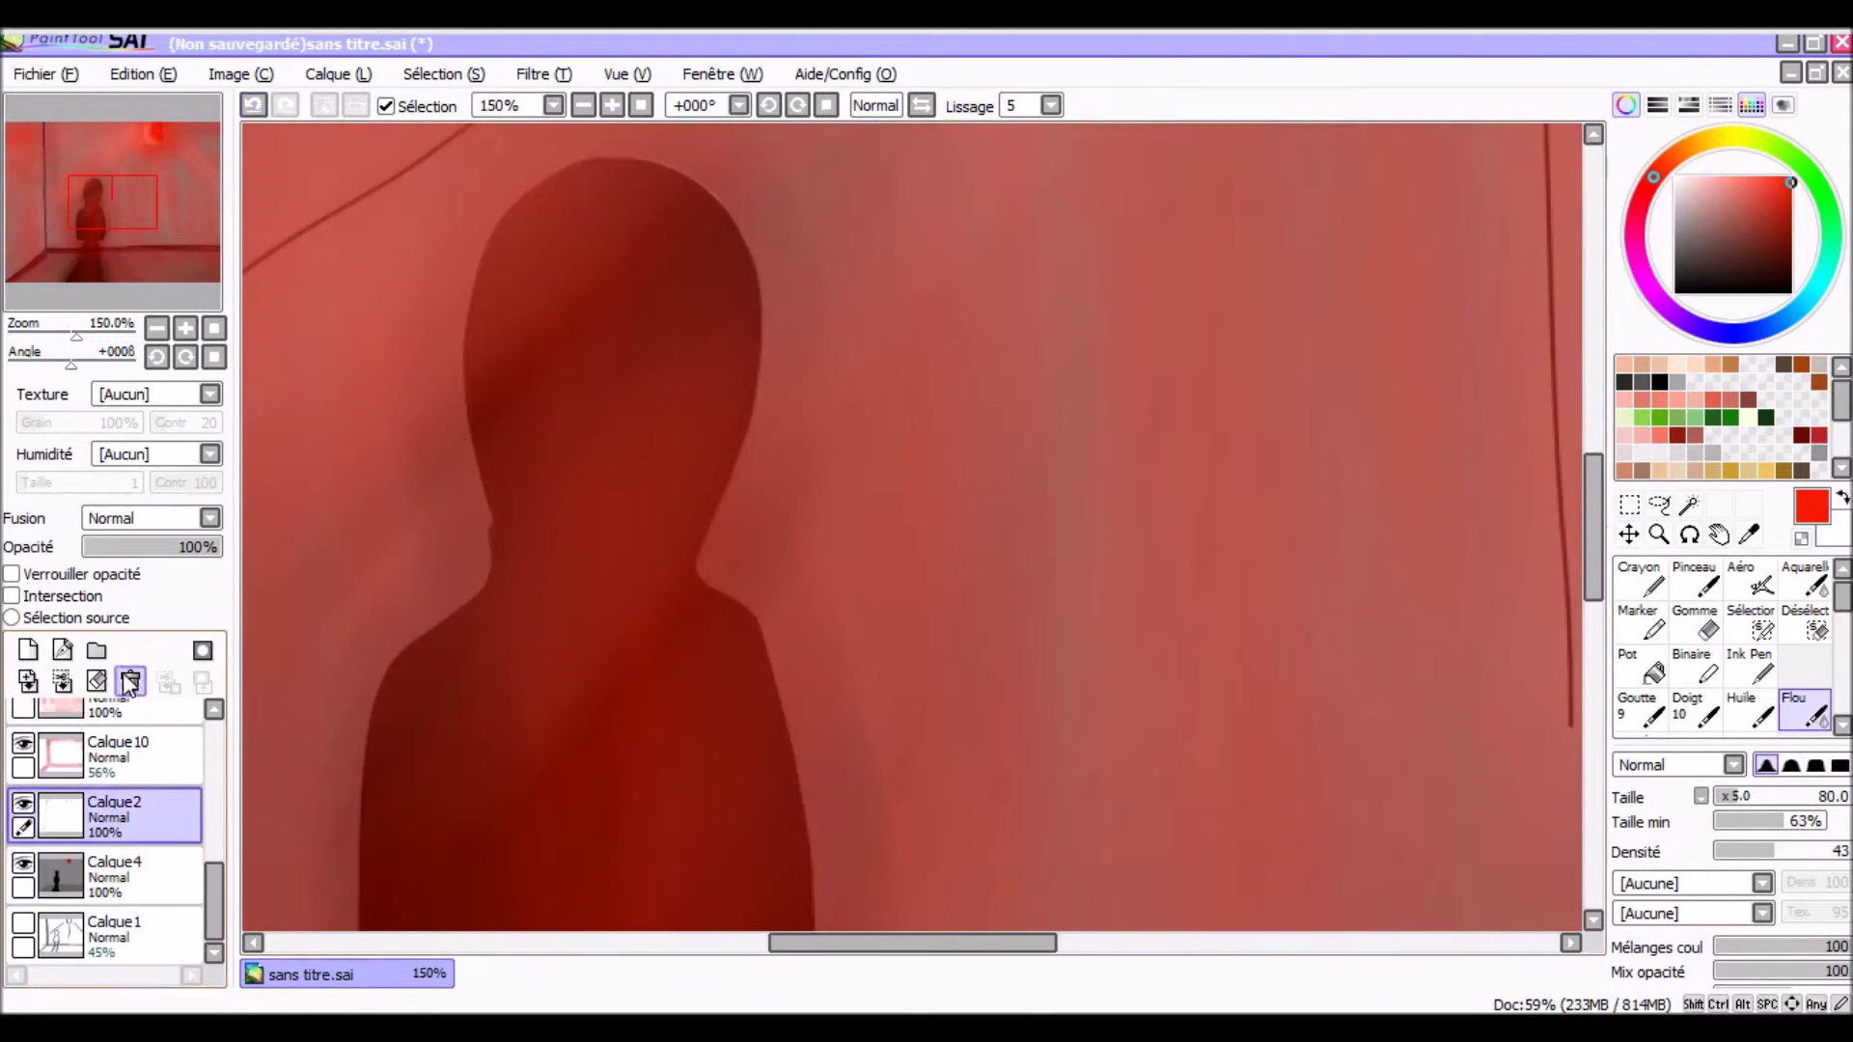
pyautogui.click(129, 683)
# - Soften the silhouetted figure's contours from head to feet on Calque4 with the Flou tool at size 80
pyautogui.moveTo(744, 310)
pyautogui.mouseDown()
pyautogui.moveTo(692, 198)
pyautogui.moveTo(450, 351)
pyautogui.moveTo(482, 483)
pyautogui.mouseUp()
pyautogui.scroll(-3, 868, 540)
pyautogui.moveTo(734, 357)
pyautogui.mouseDown()
pyautogui.moveTo(798, 550)
pyautogui.moveTo(415, 426)
pyautogui.moveTo(484, 852)
pyautogui.moveTo(541, 878)
pyautogui.mouseUp()
pyautogui.scroll(-3, 666, 496)
pyautogui.scroll(-3, 480, 303)
pyautogui.scroll(-4, 778, 687)
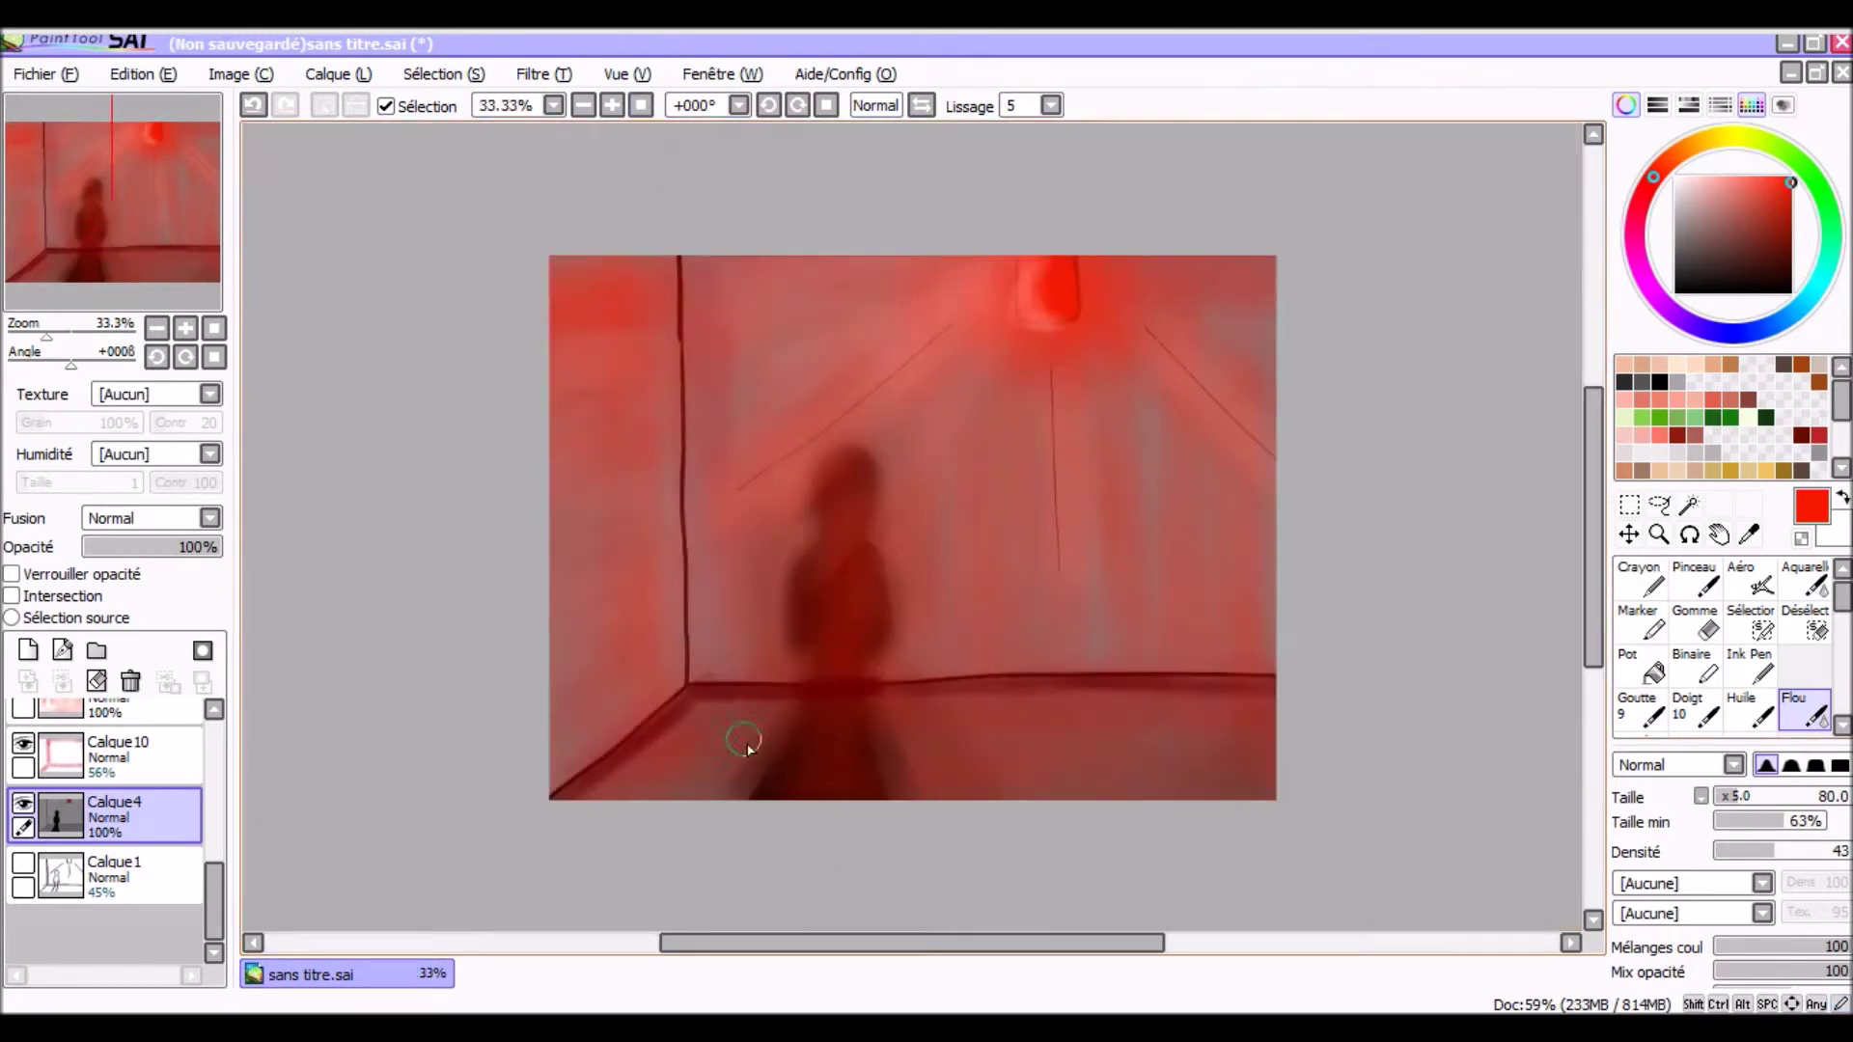
# - Airbrush dark red over the whole room on a new layer directly above Calque4 at size 495
pyautogui.hotkey('ctrl', 'shift', 'n')
pyautogui.click(1819, 435)
pyautogui.click(1760, 580)
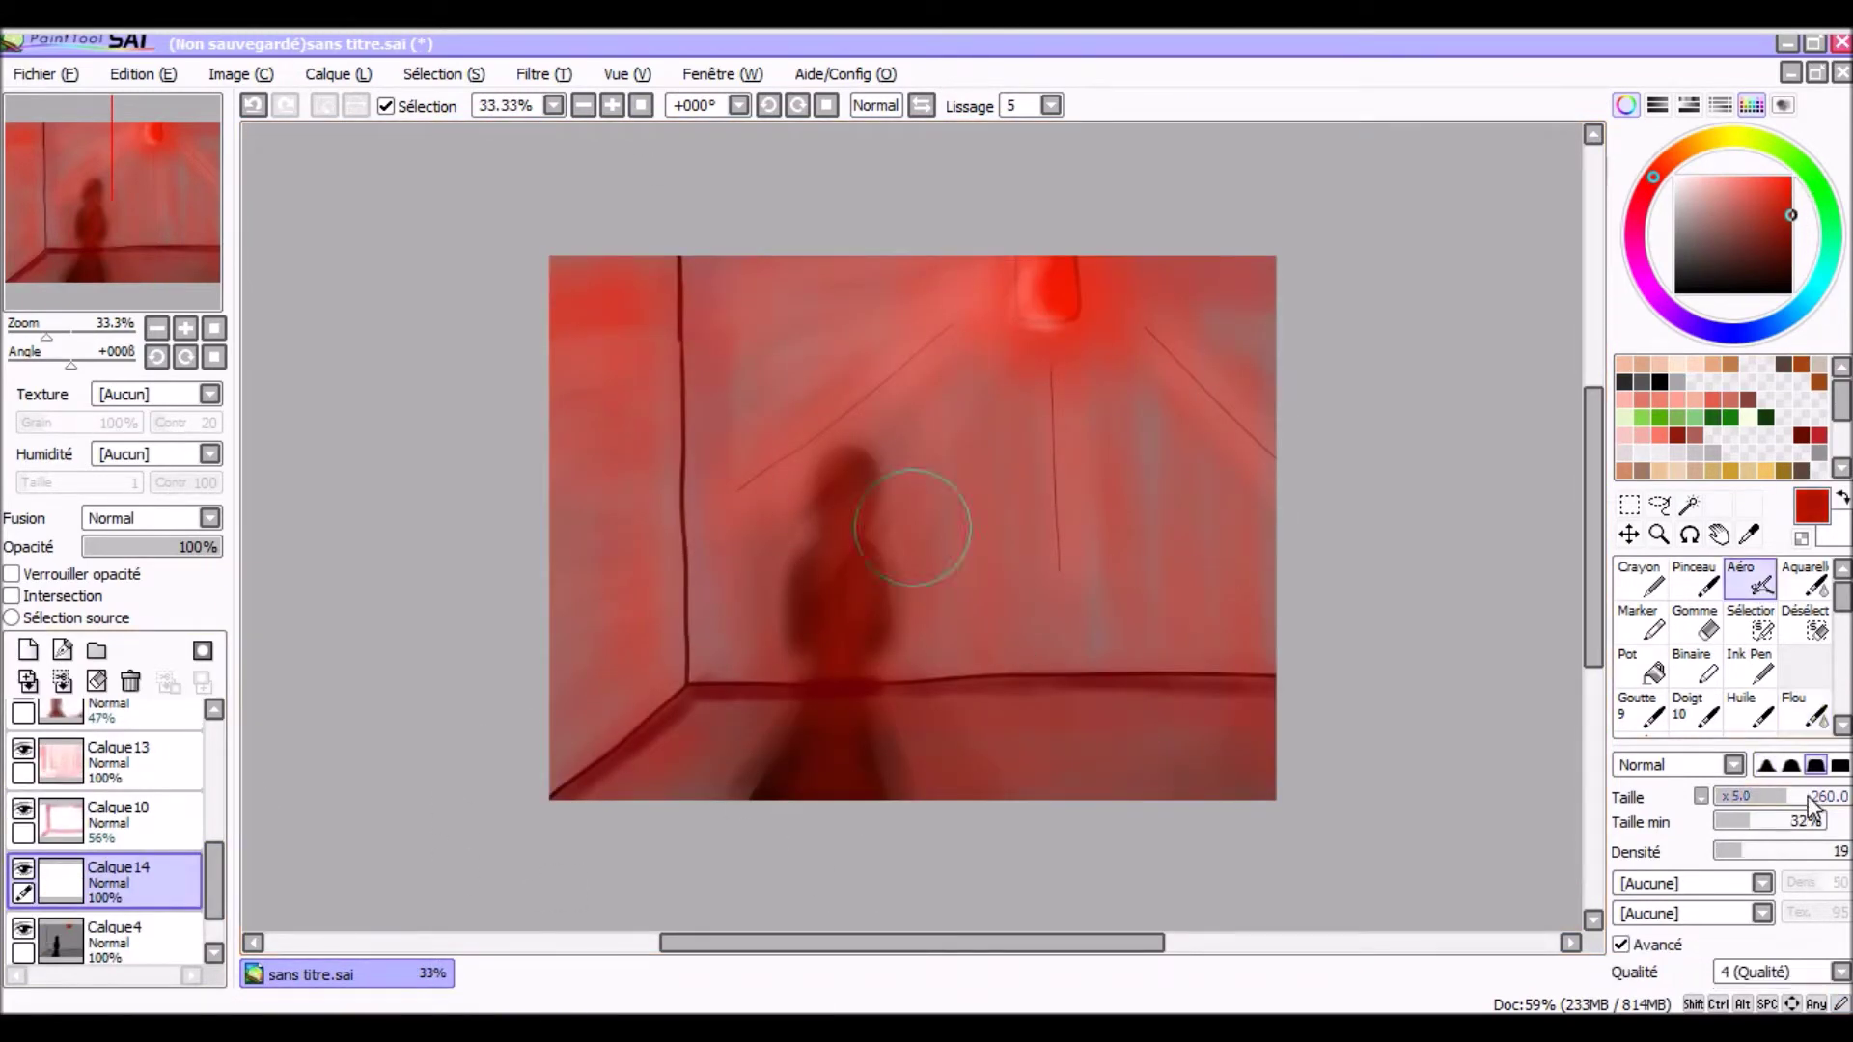
pyautogui.moveTo(1216, 618)
pyautogui.mouseDown()
pyautogui.moveTo(1178, 344)
pyautogui.moveTo(957, 684)
pyautogui.moveTo(695, 328)
pyautogui.mouseUp()
# - Airbrush white light rays radiating from the lamp and a white lamp highlight on a new top layer at size 90
pyautogui.scroll(5, 183, 857)
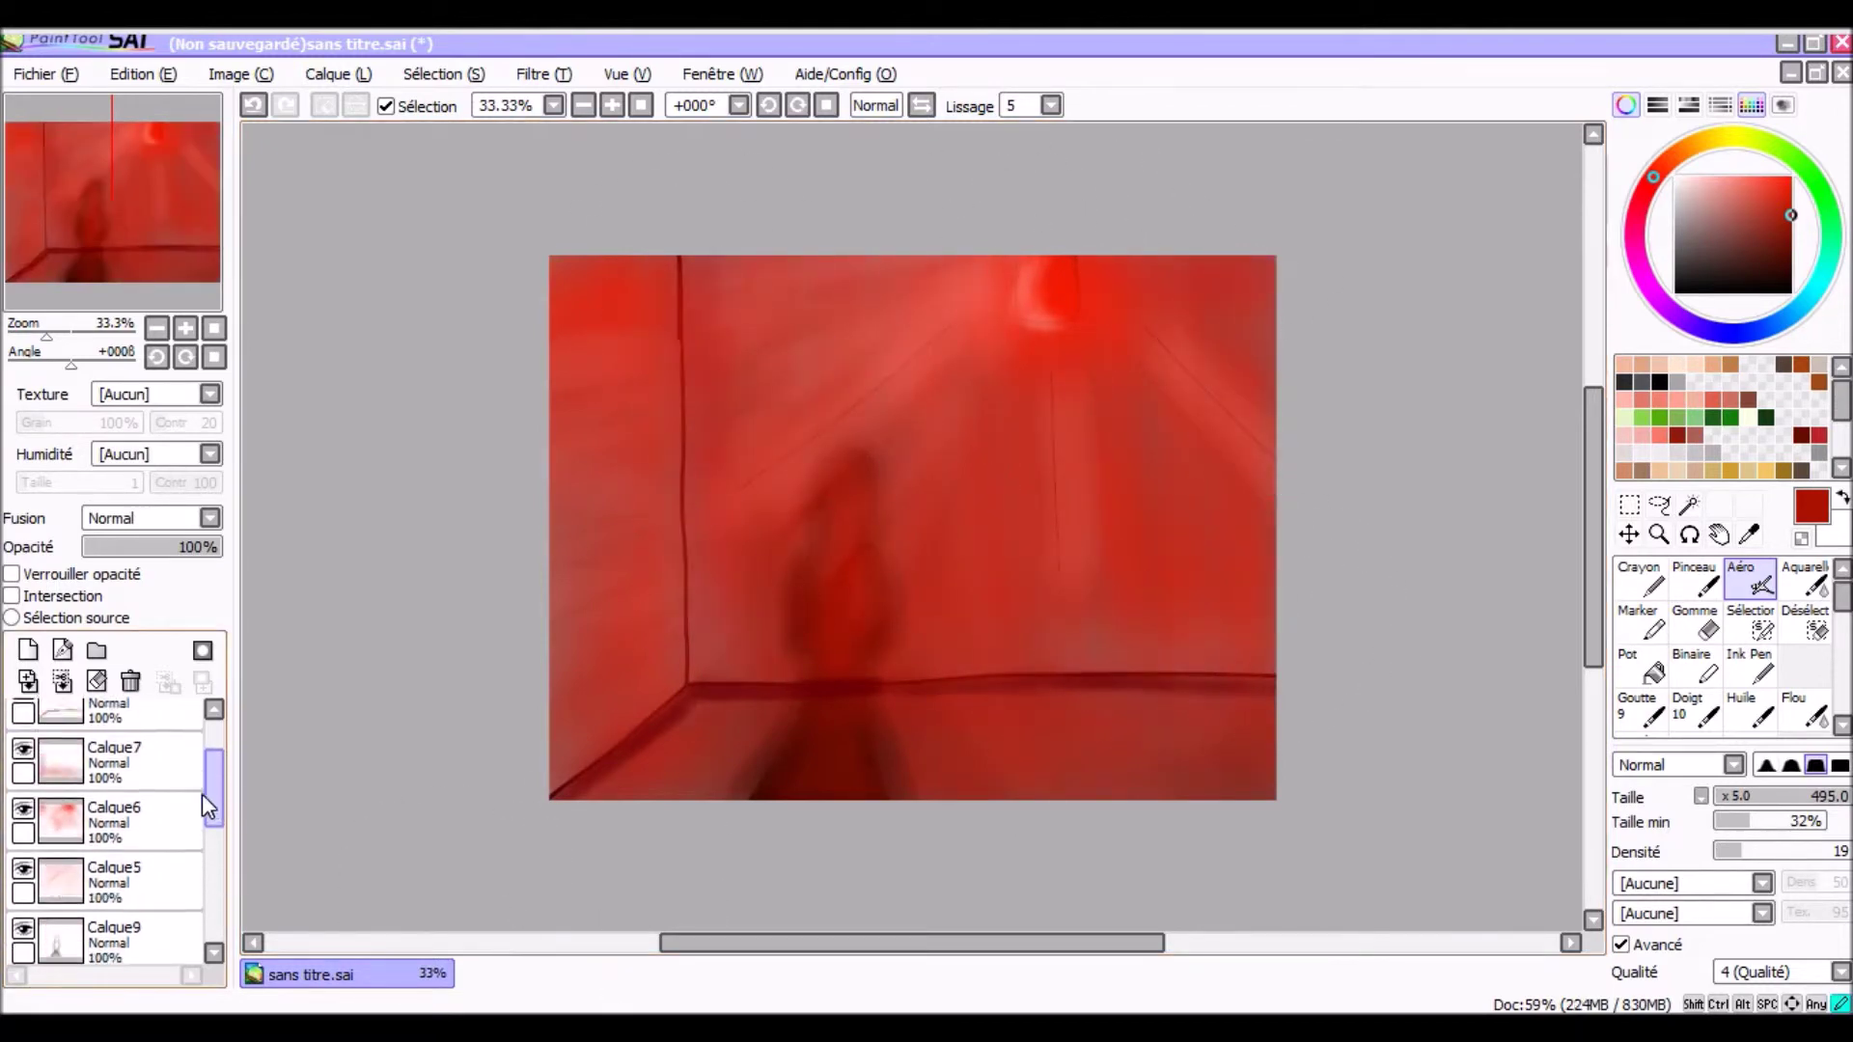
pyautogui.hotkey('ctrl', 'shift', 'n')
pyautogui.press('x')
pyautogui.moveTo(734, 496); pyautogui.dragTo(965, 319)
pyautogui.moveTo(1042, 367); pyautogui.dragTo(1061, 628)
pyautogui.moveTo(1149, 333); pyautogui.dragTo(1254, 443)
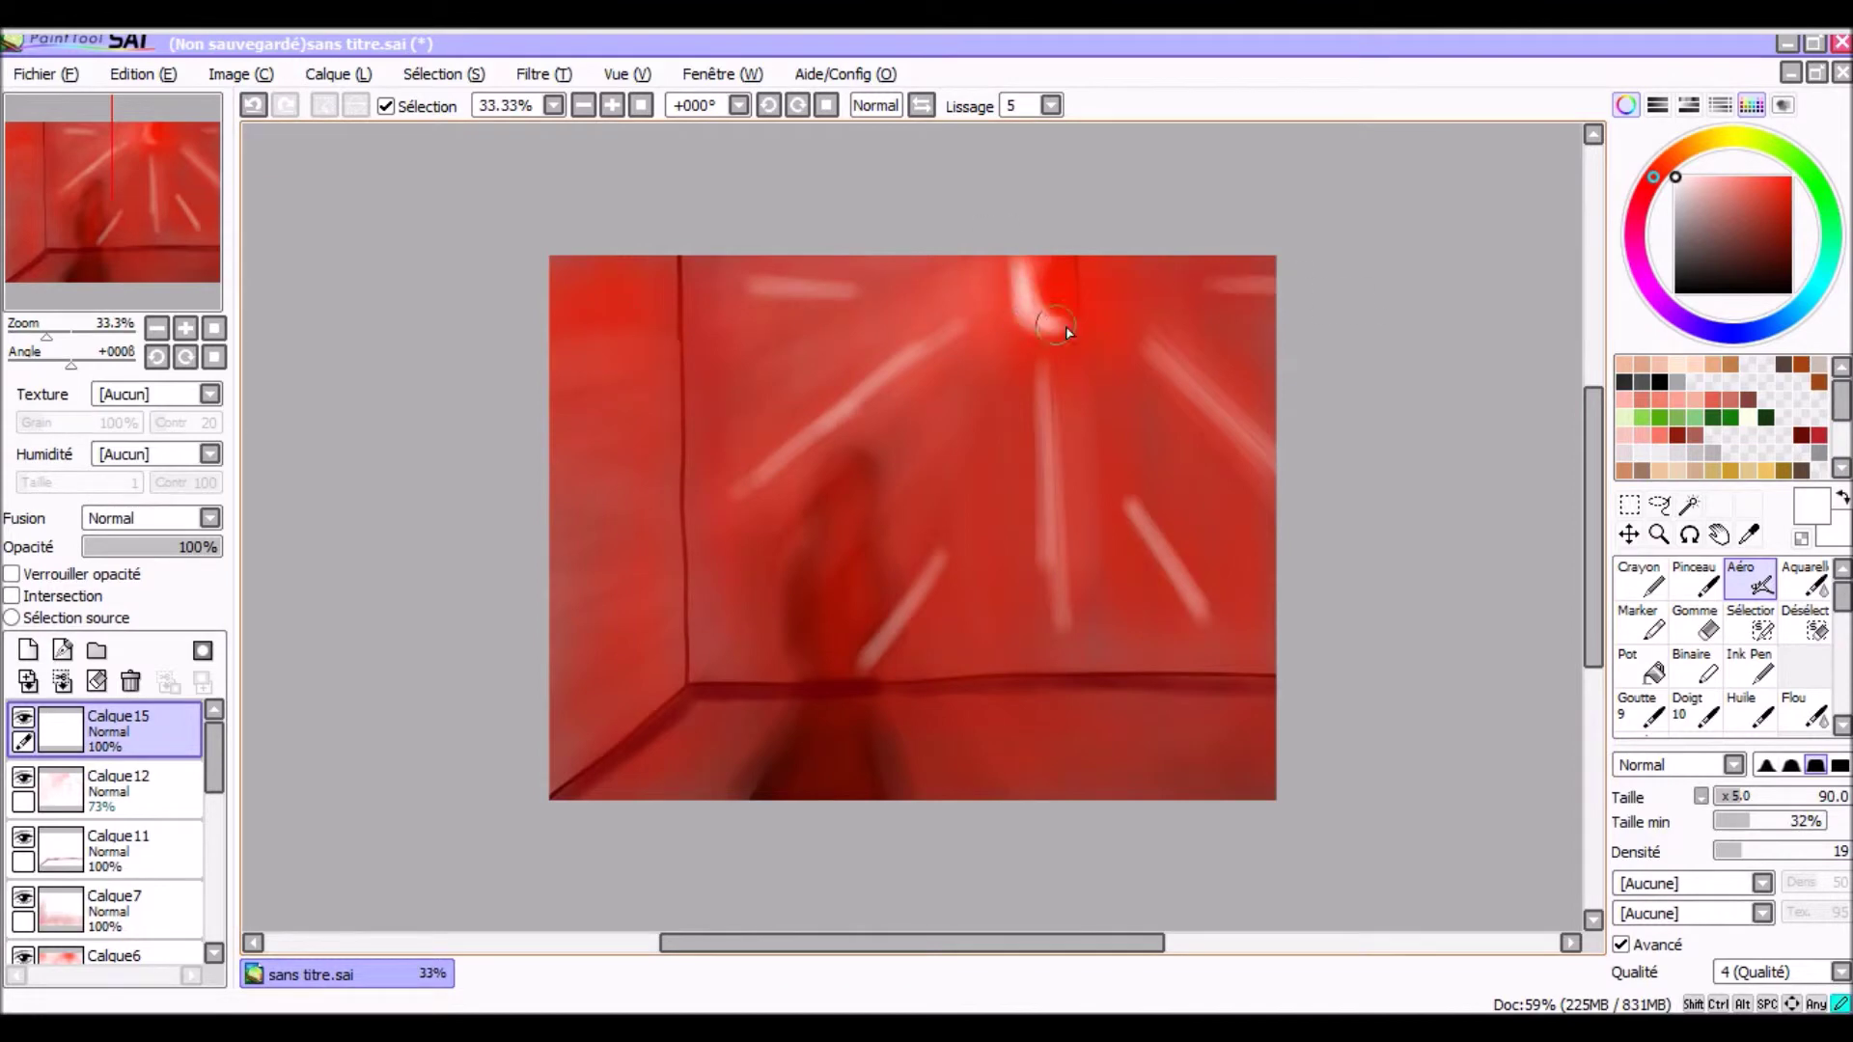
# - Erase the red of Calque14 over the figure with the Gomme at size 100 and density 100, and soften it with the Flou tool
pyautogui.scroll(-5, 215, 763)
pyautogui.click(154, 913)
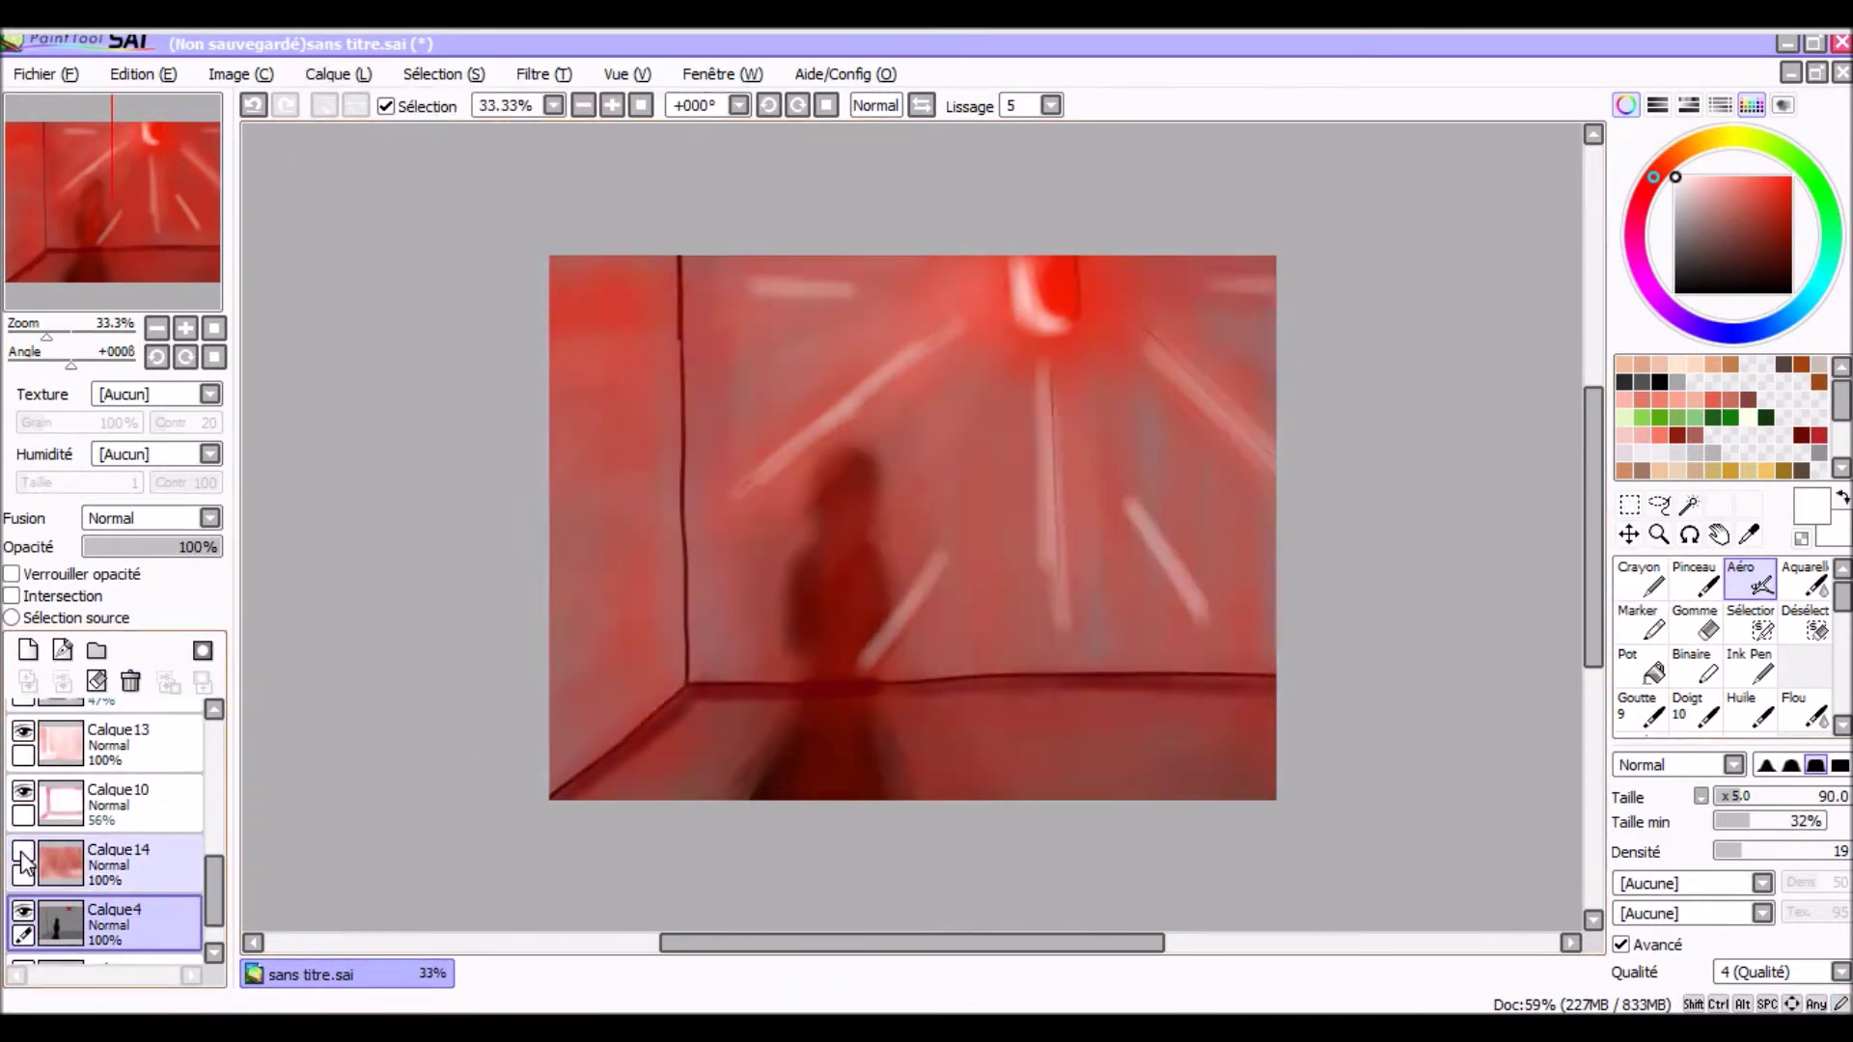
pyautogui.click(145, 863)
pyautogui.press('e')
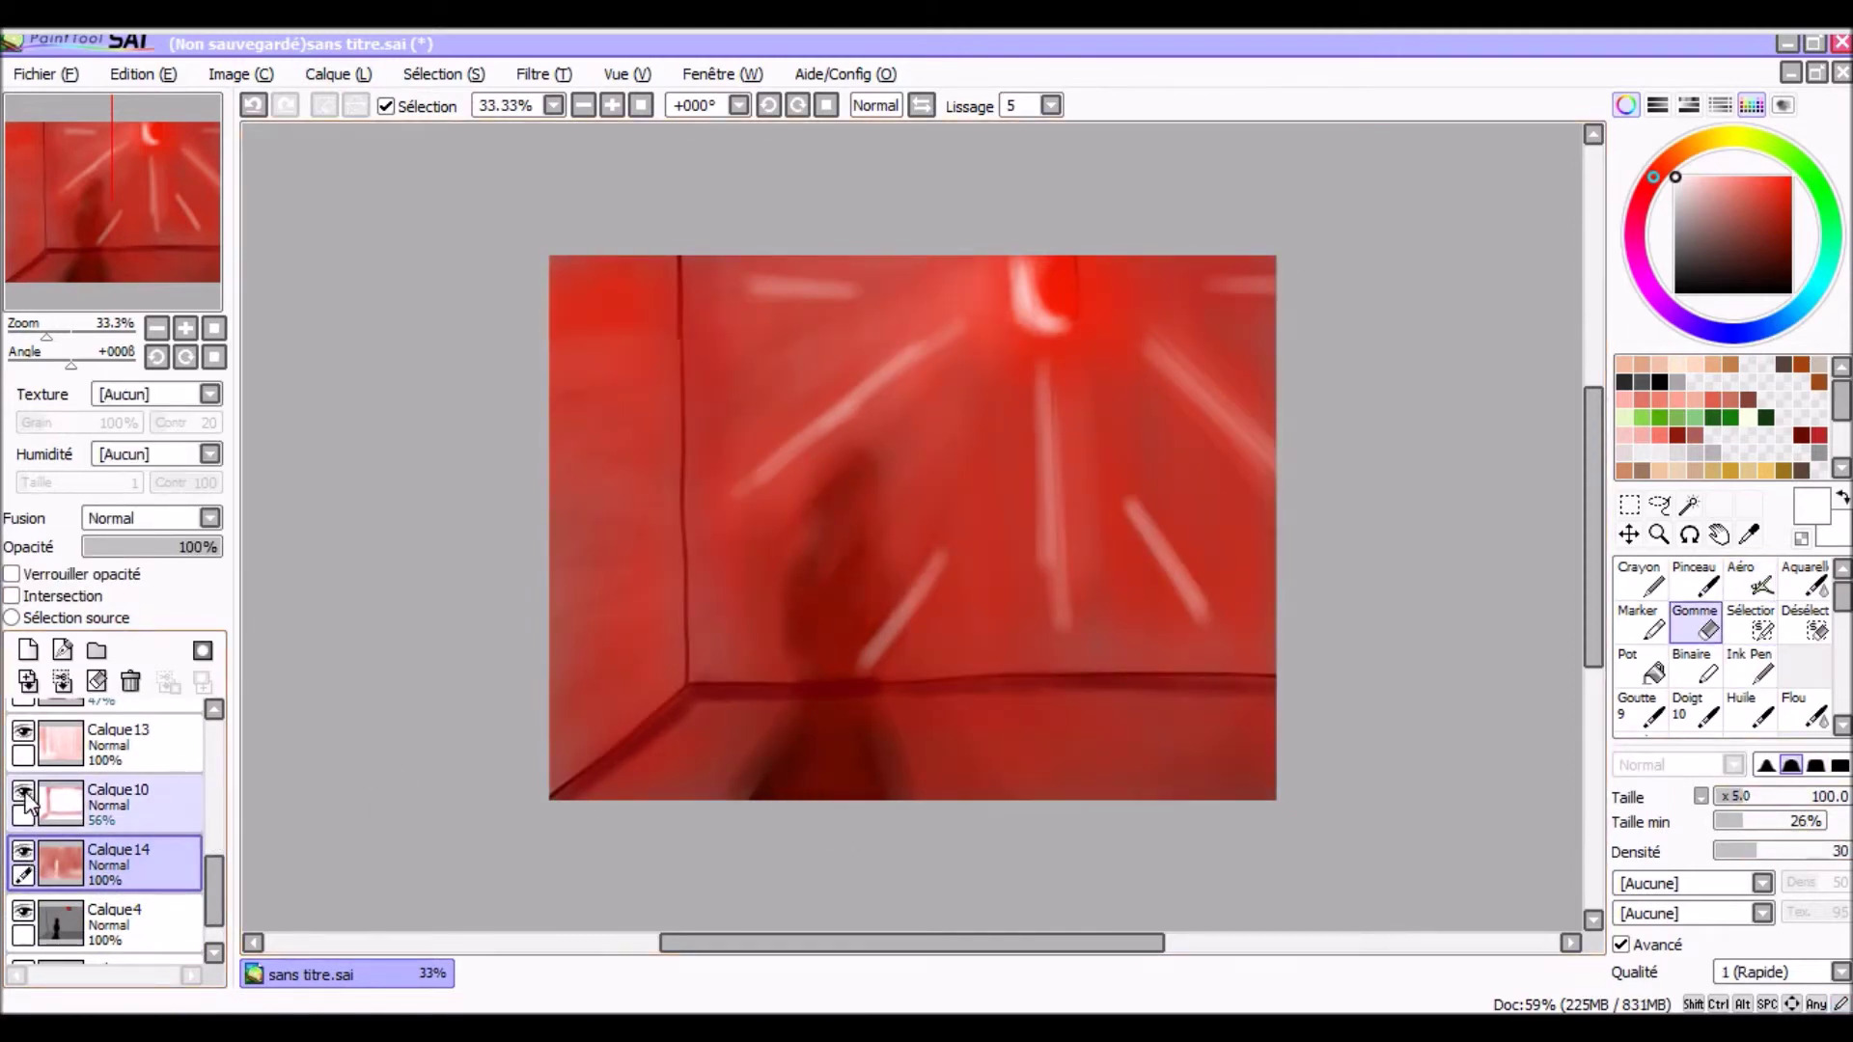
pyautogui.click(107, 748)
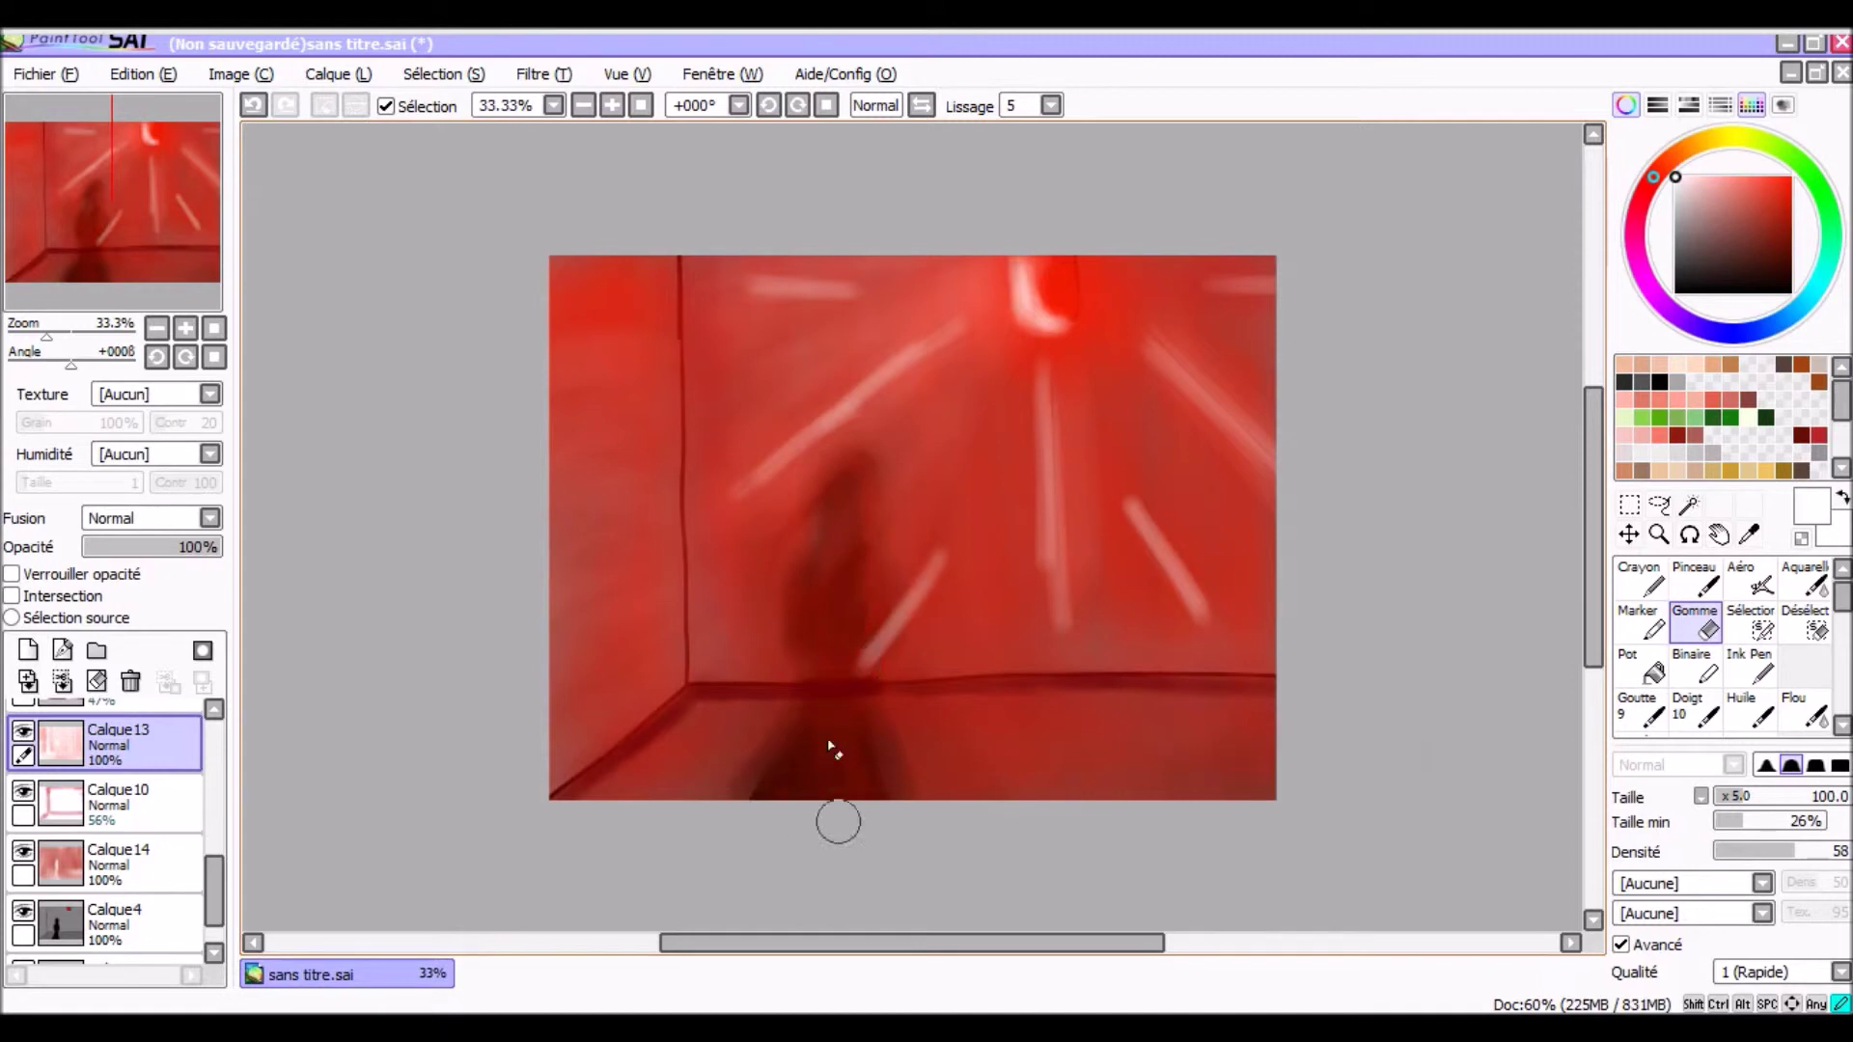
pyautogui.press('pagedown')
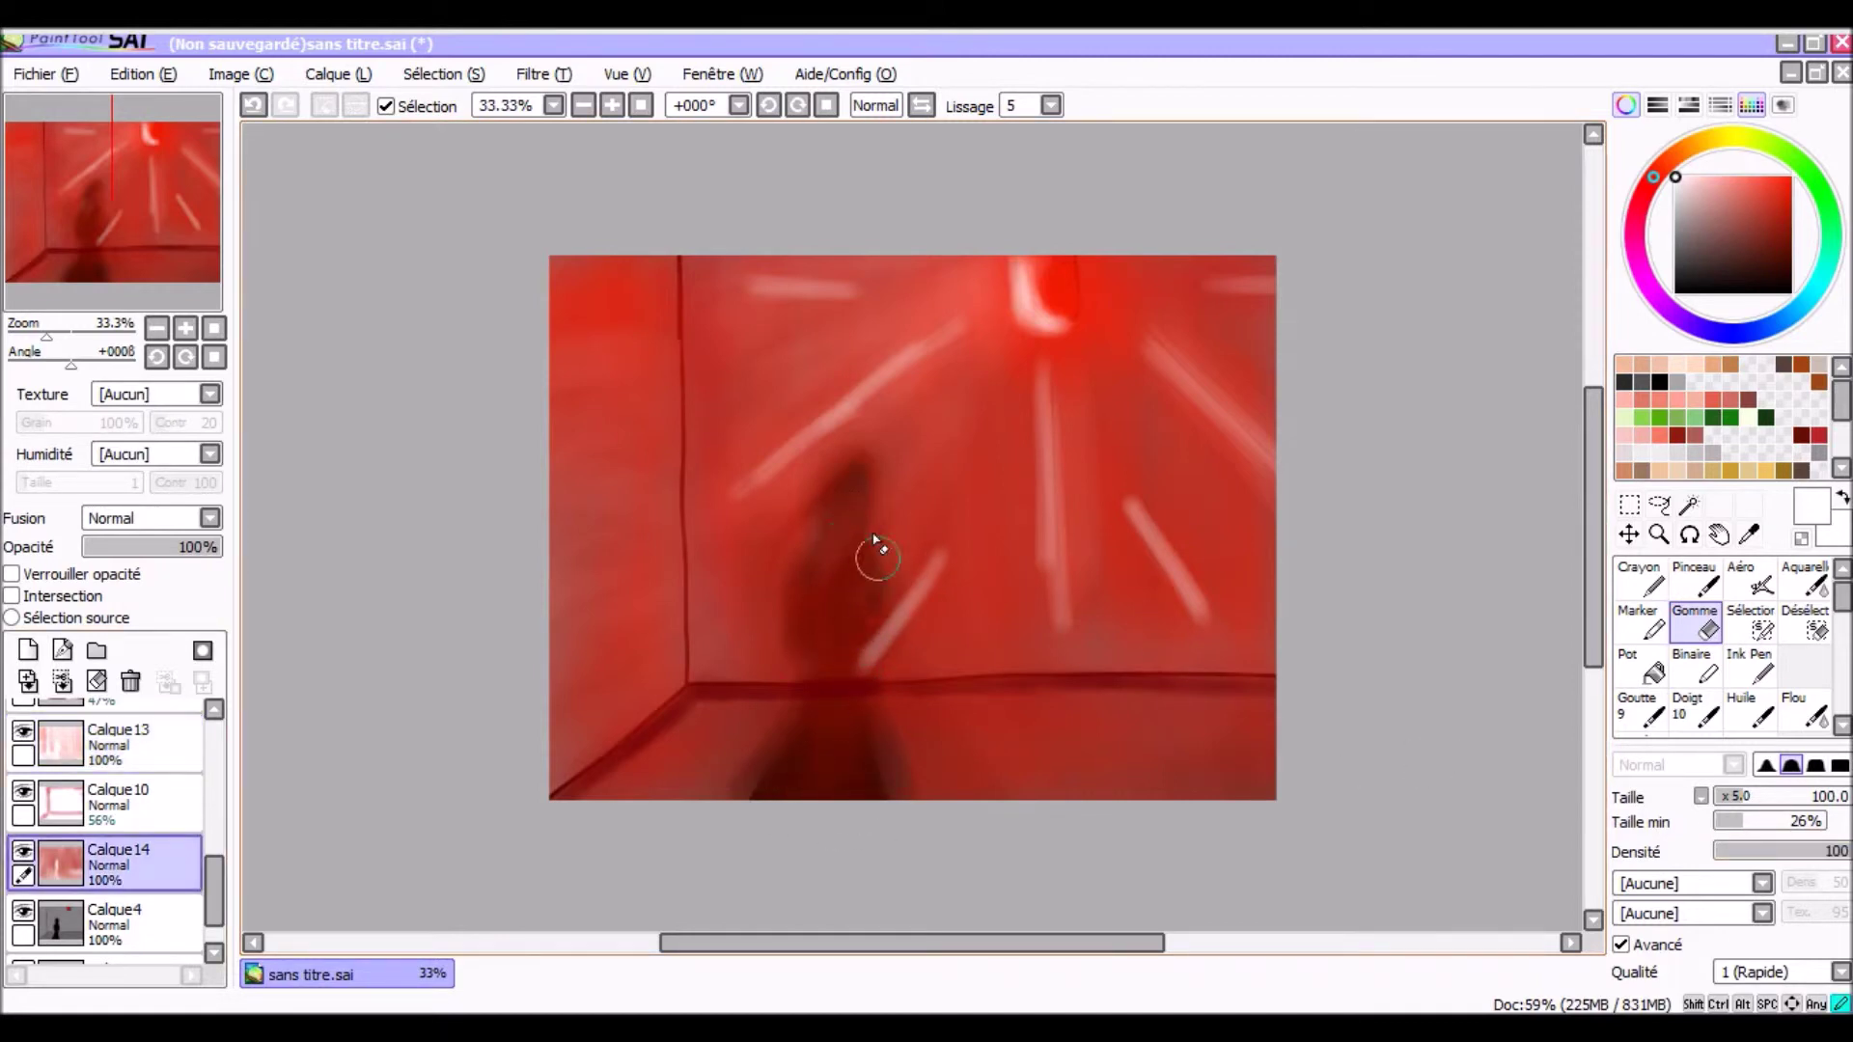
pyautogui.press('b')
# - Reduce the opacity of Calque5 to 59% and Calque6 to 73%
pyautogui.scroll(3, 58, 840)
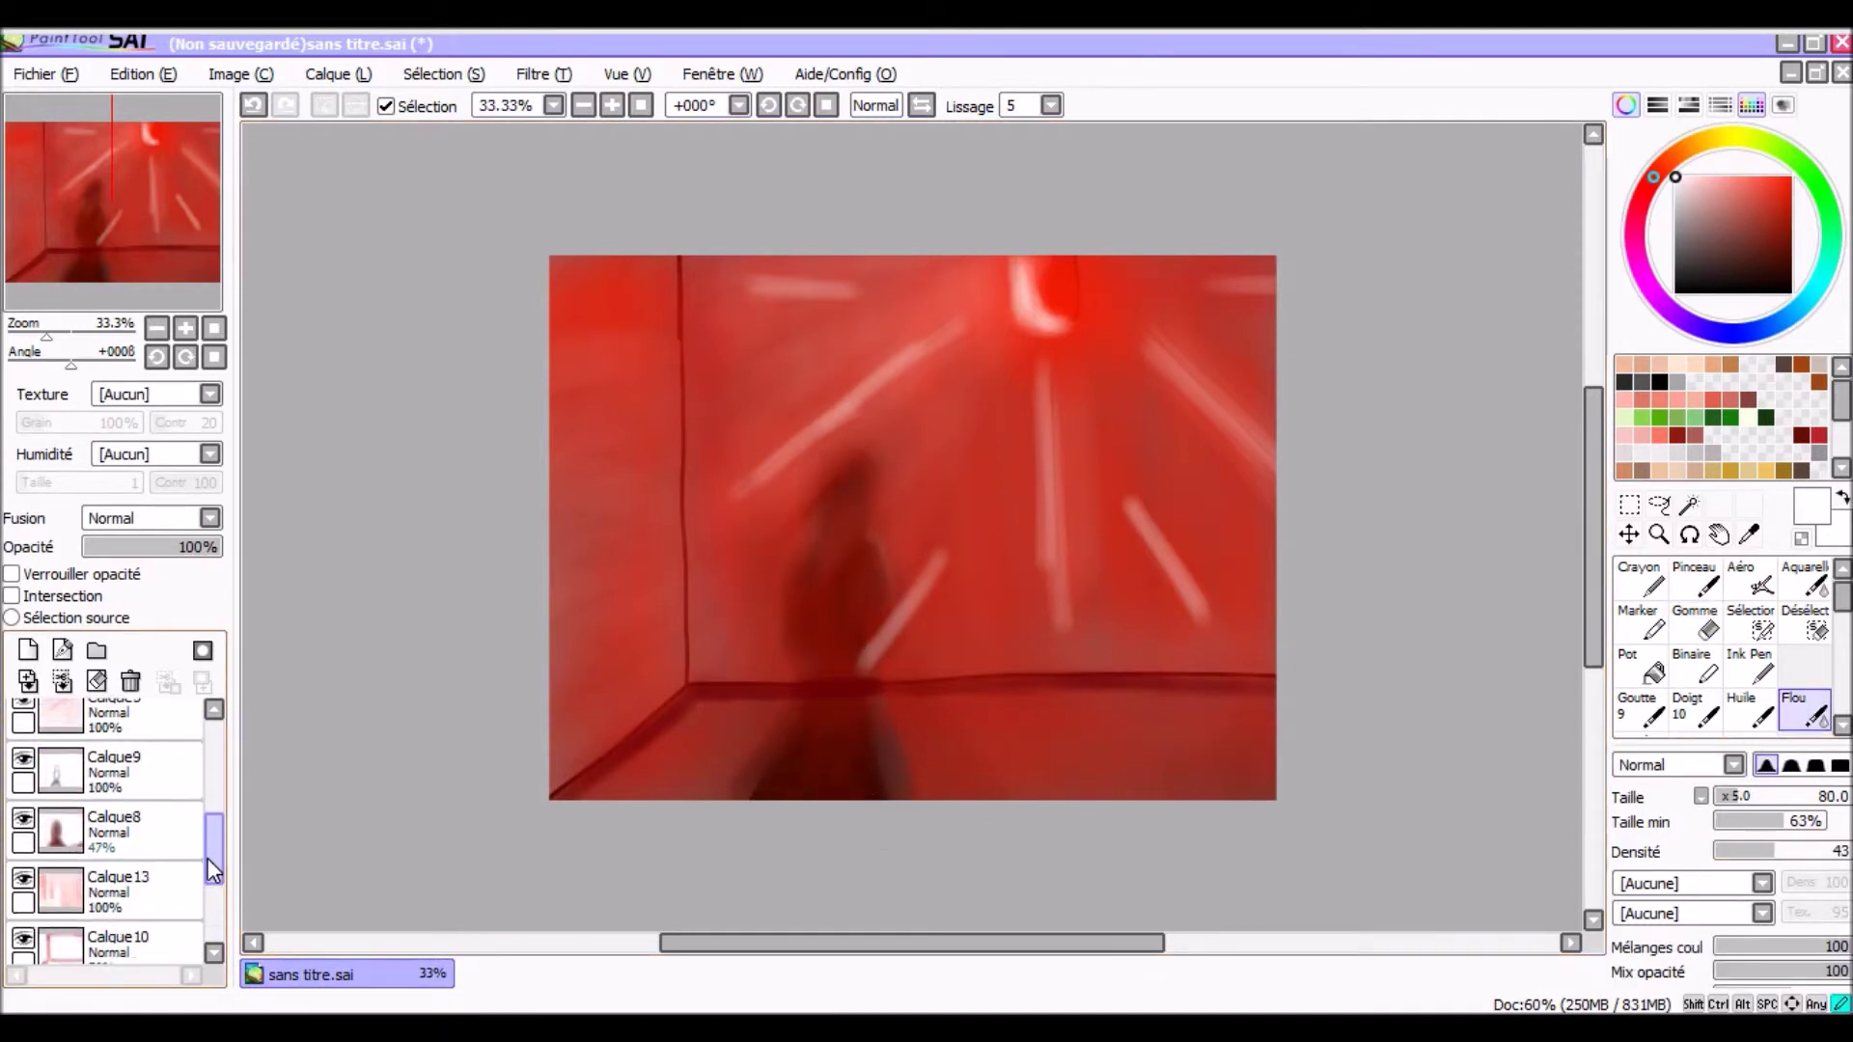
pyautogui.click(26, 846)
pyautogui.click(12, 574)
pyautogui.moveTo(145, 547)
pyautogui.mouseDown()
pyautogui.moveTo(257, 557)
pyautogui.moveTo(112, 546)
pyautogui.mouseUp()
pyautogui.scroll(2, 198, 814)
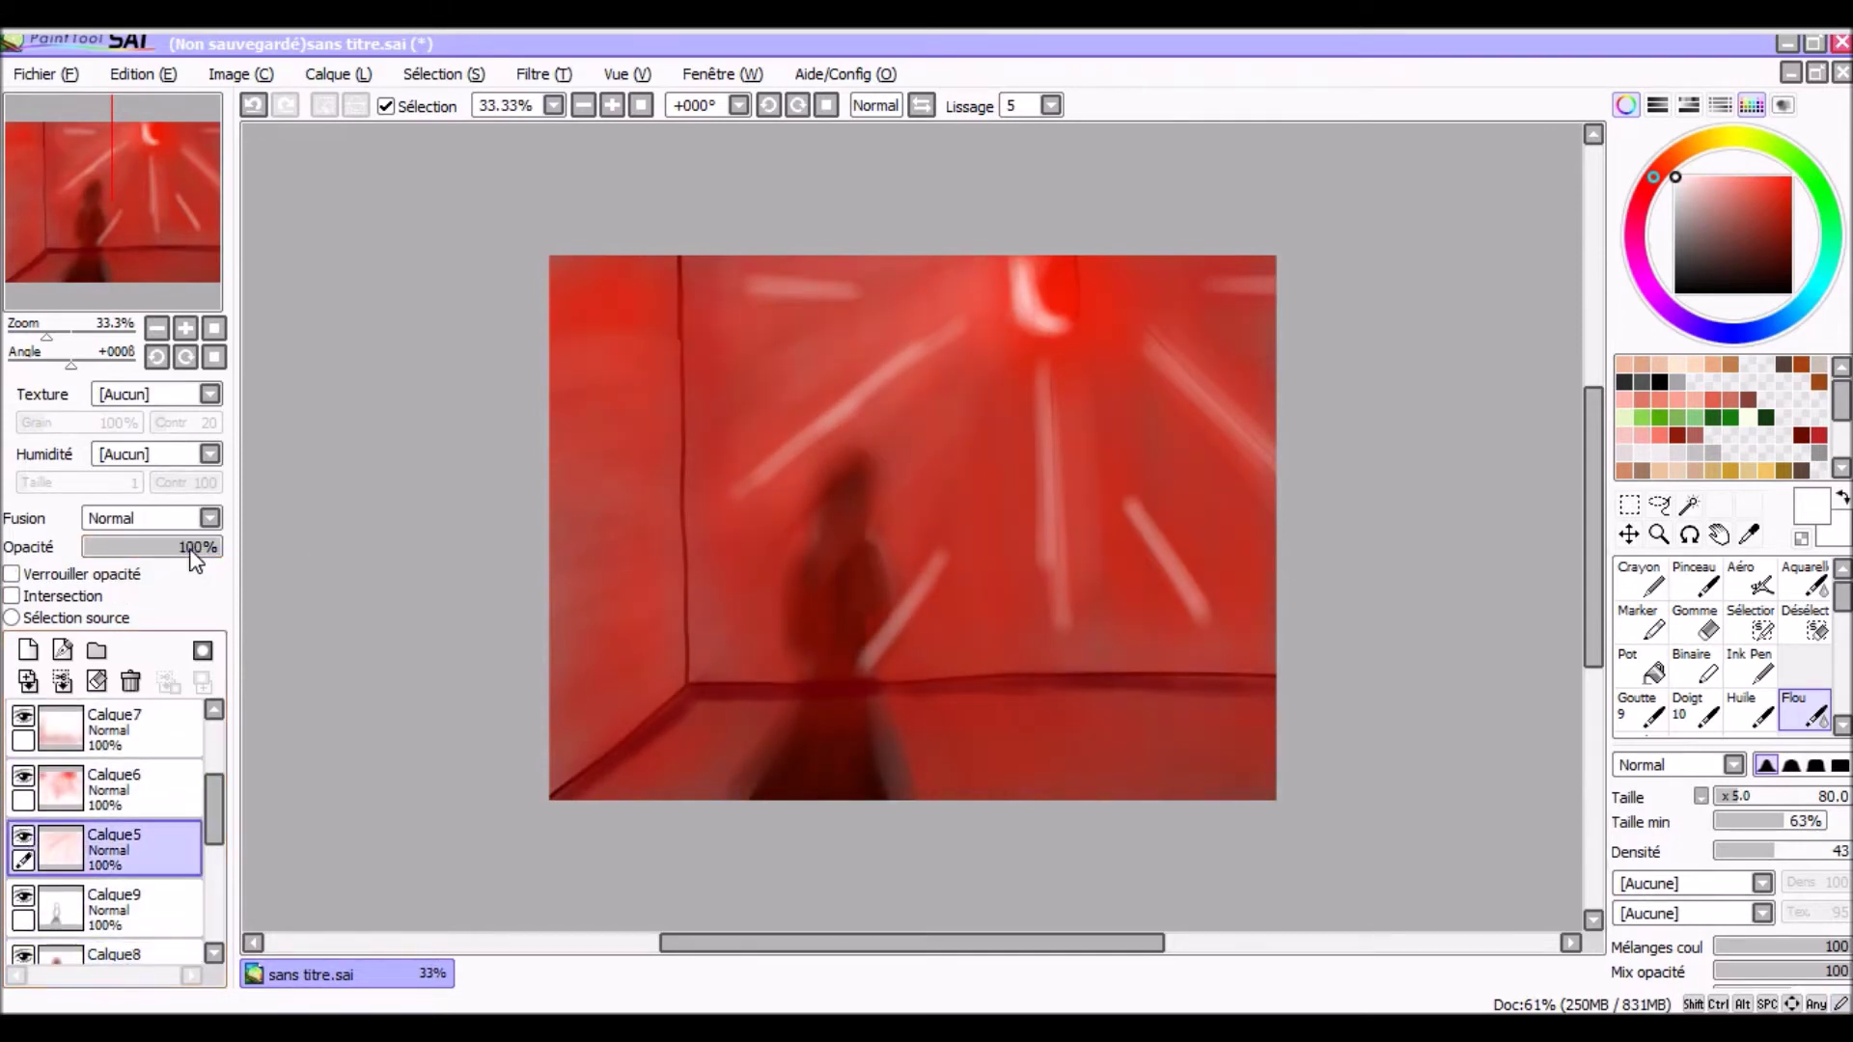
pyautogui.click(113, 789)
pyautogui.click(21, 777)
pyautogui.click(21, 777)
pyautogui.moveTo(217, 546); pyautogui.dragTo(186, 546)
# - Reduce the layer opacities to 65% for Calque7, 36% for Calque11, 60% for Calque12 and 73% for Calque15
pyautogui.click(60, 729)
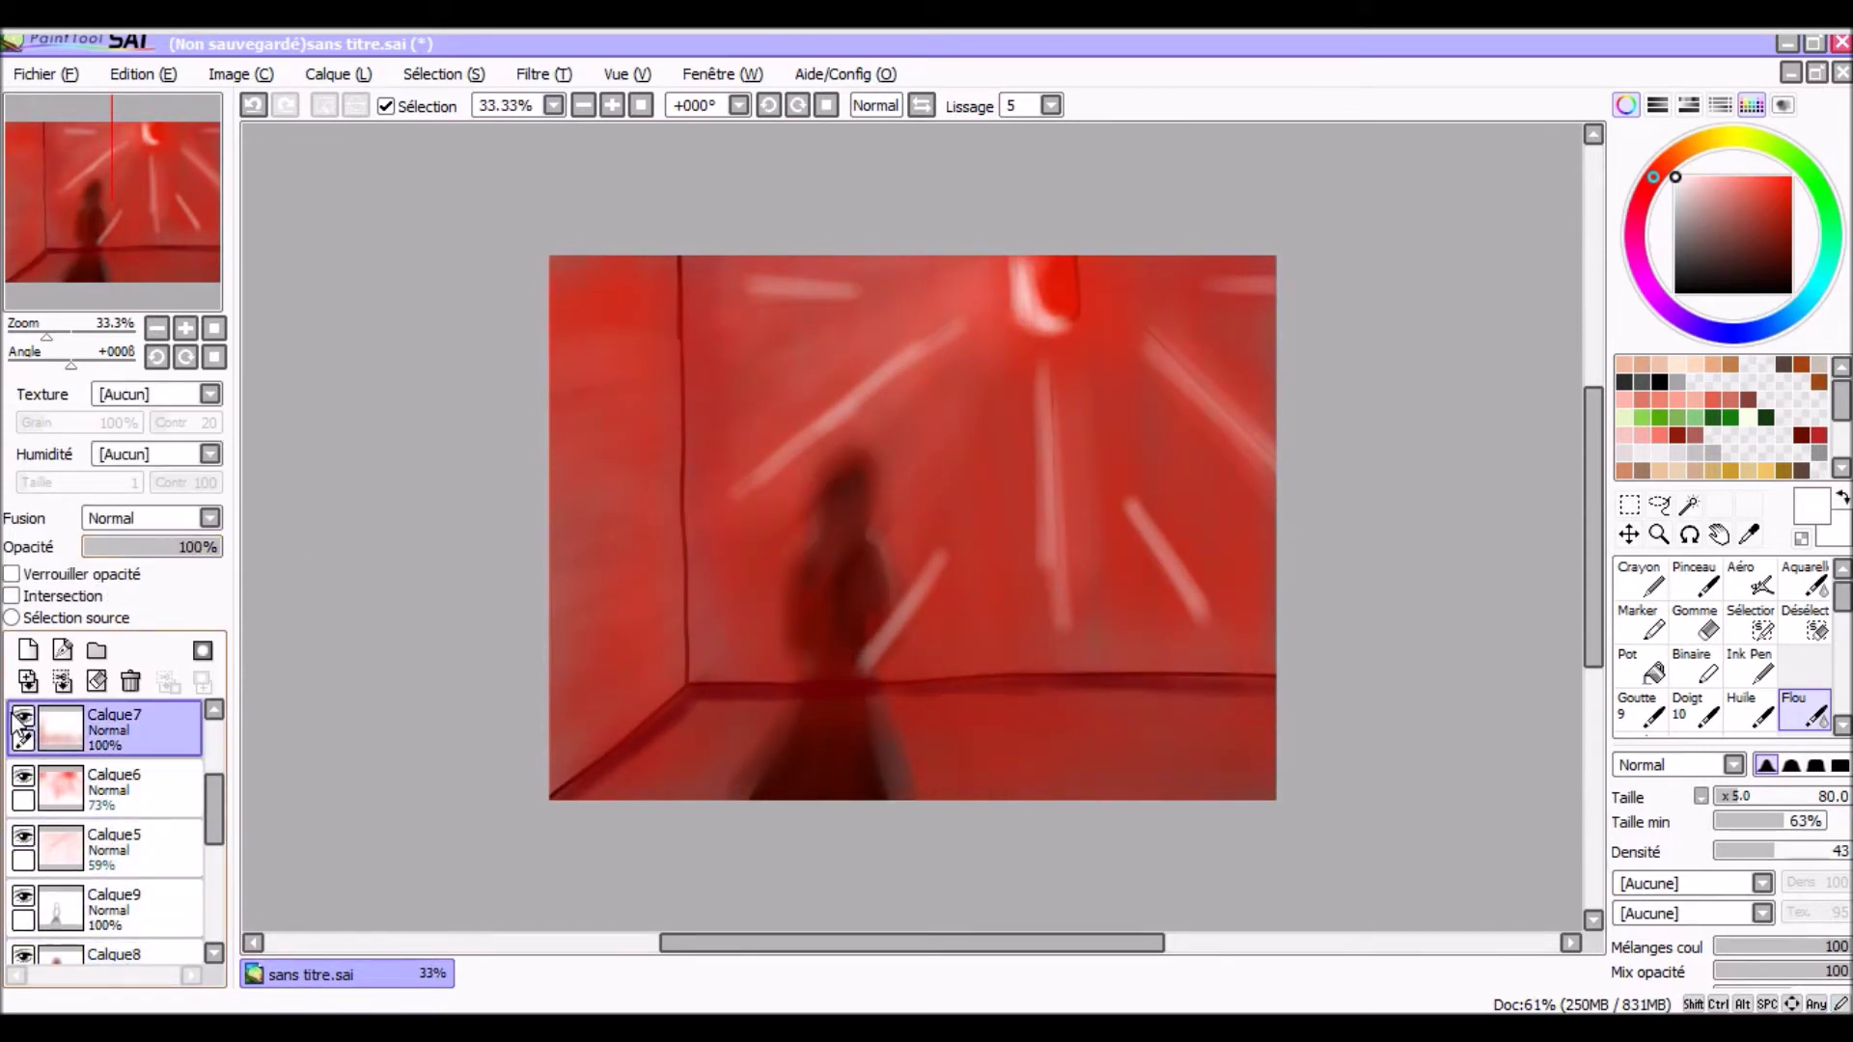
pyautogui.scroll(3, 203, 805)
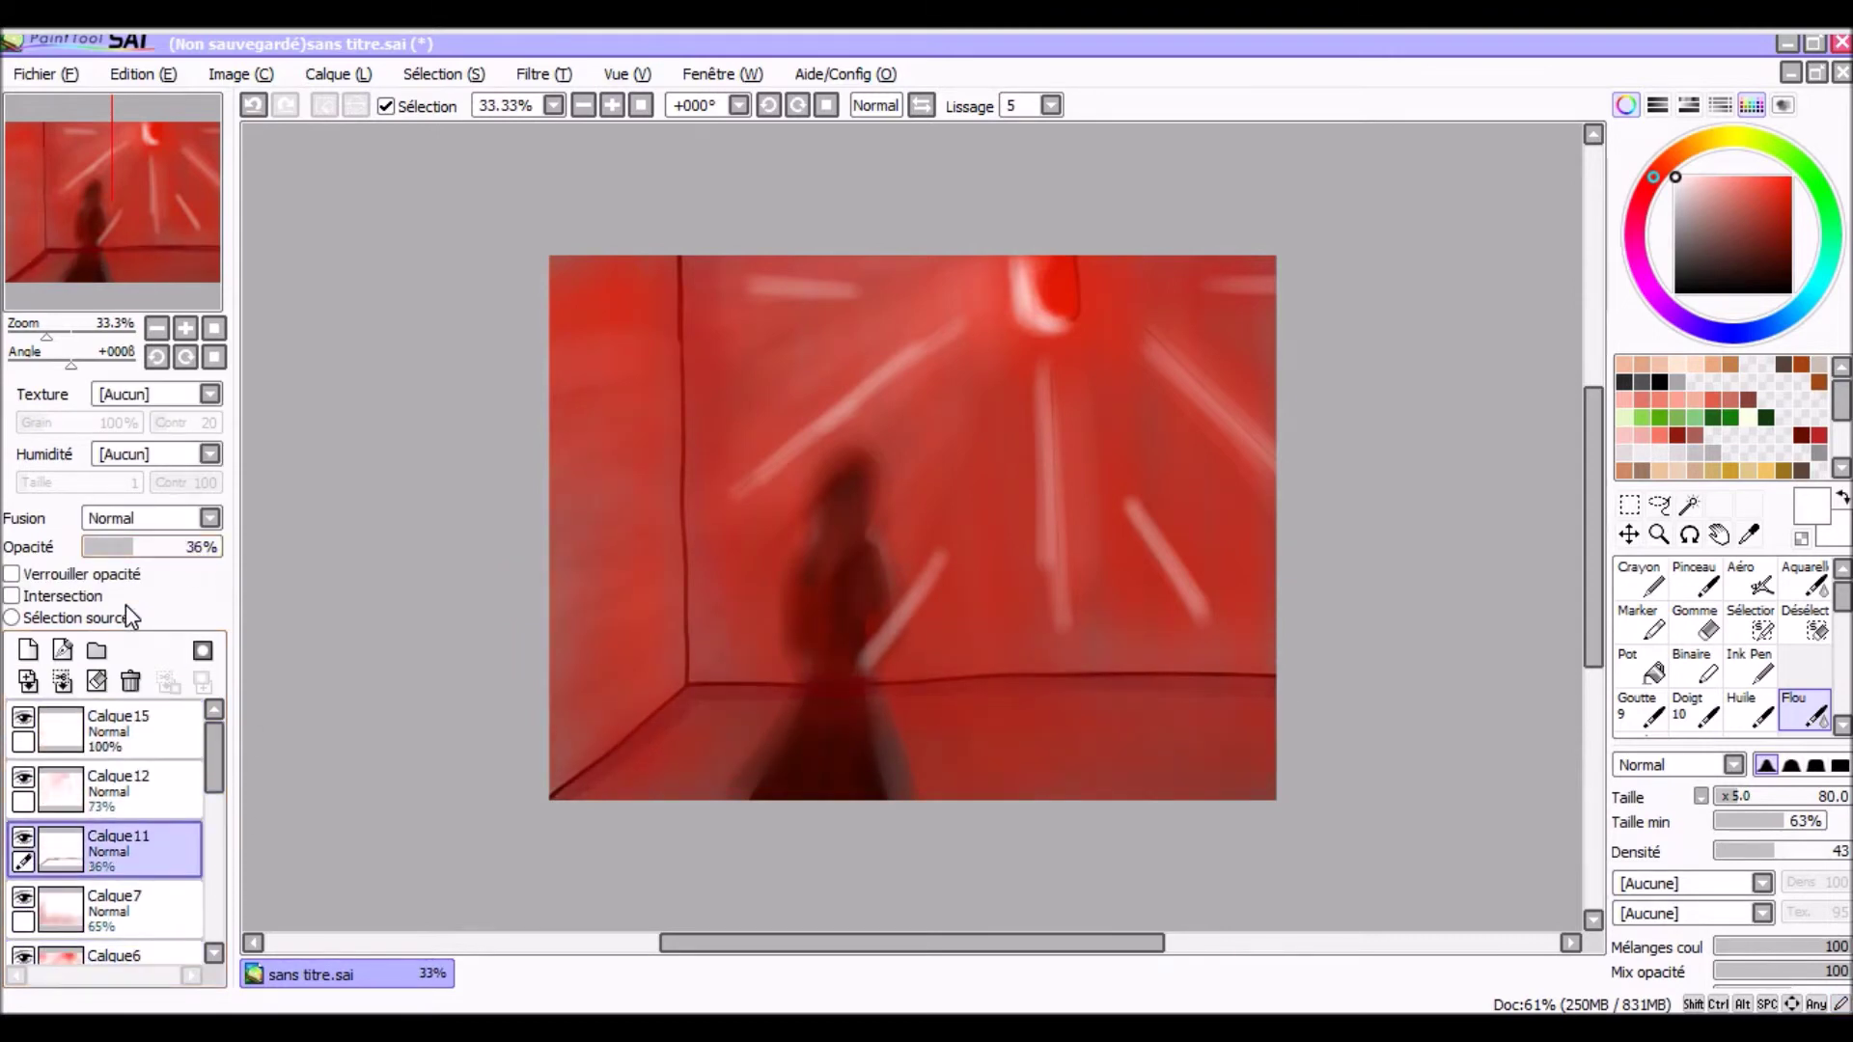
pyautogui.click(113, 790)
pyautogui.click(23, 777)
pyautogui.click(23, 777)
# - Write the artist's signature in black at the picture's lower-right corner on a new layer with the Ink Pen at size 25
pyautogui.click(28, 650)
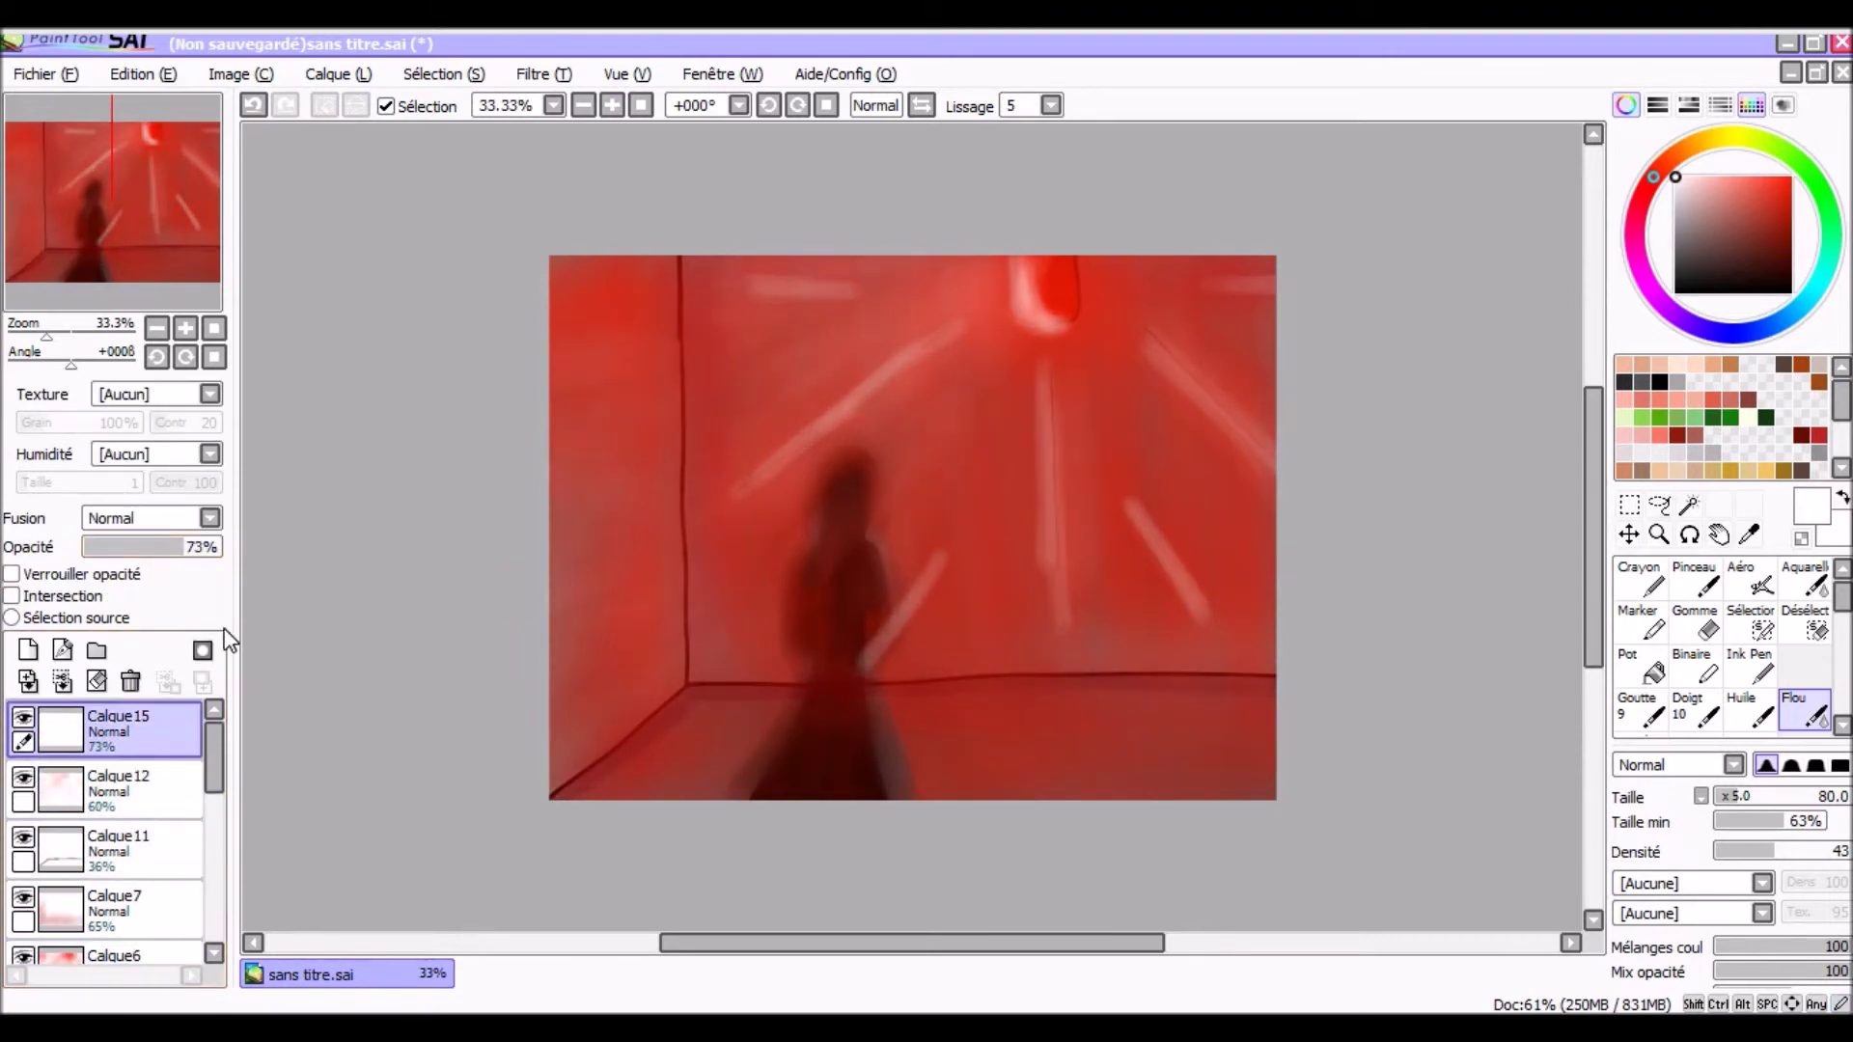
pyautogui.click(1641, 579)
pyautogui.click(1749, 666)
pyautogui.click(612, 105)
pyautogui.click(612, 105)
pyautogui.click(612, 105)
pyautogui.click(612, 105)
pyautogui.click(612, 106)
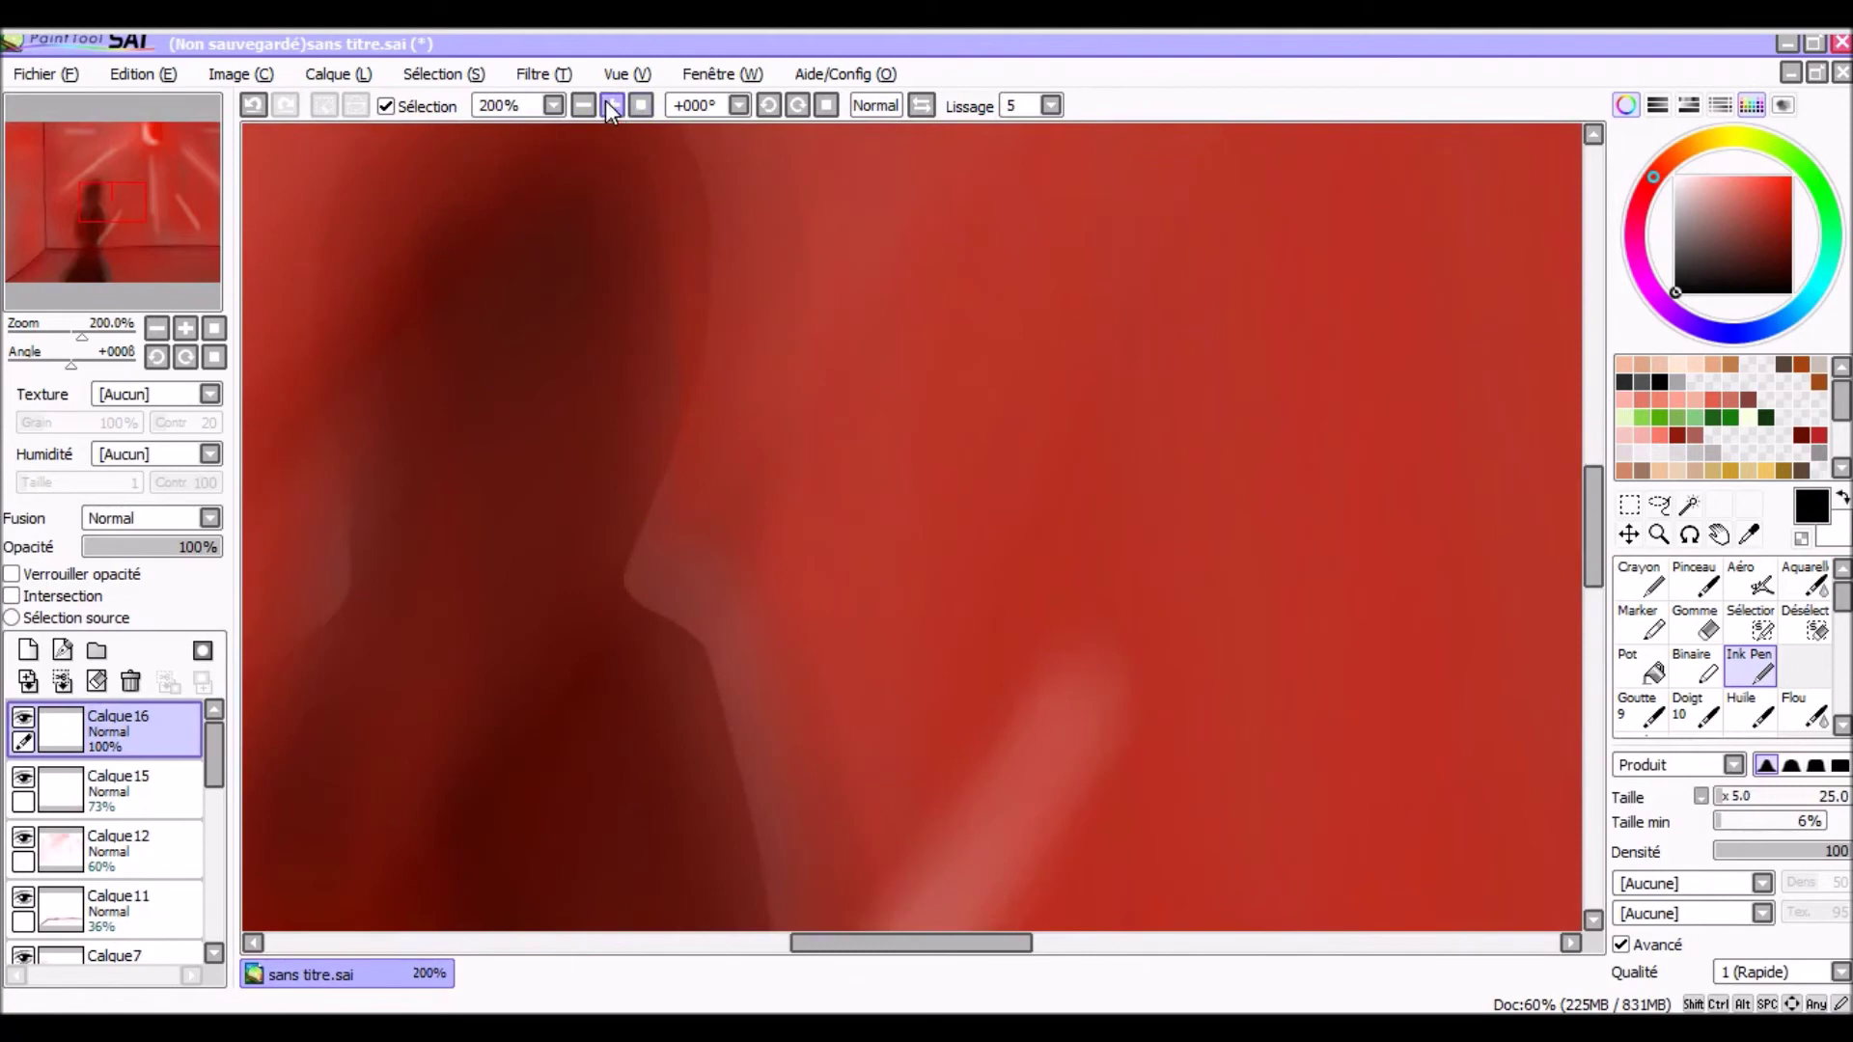
pyautogui.click(612, 105)
pyautogui.moveTo(1594, 526); pyautogui.dragTo(1594, 823)
pyautogui.moveTo(960, 946); pyautogui.dragTo(1380, 941)
pyautogui.click(797, 105)
pyautogui.click(797, 105)
pyautogui.click(797, 105)
pyautogui.moveTo(825, 446)
pyautogui.mouseDown()
pyautogui.moveTo(845, 417)
pyautogui.moveTo(970, 591)
pyautogui.moveTo(999, 681)
pyautogui.moveTo(1178, 579)
pyautogui.moveTo(1181, 519)
pyautogui.mouseUp()
pyautogui.moveTo(1289, 454); pyautogui.dragTo(1283, 396)
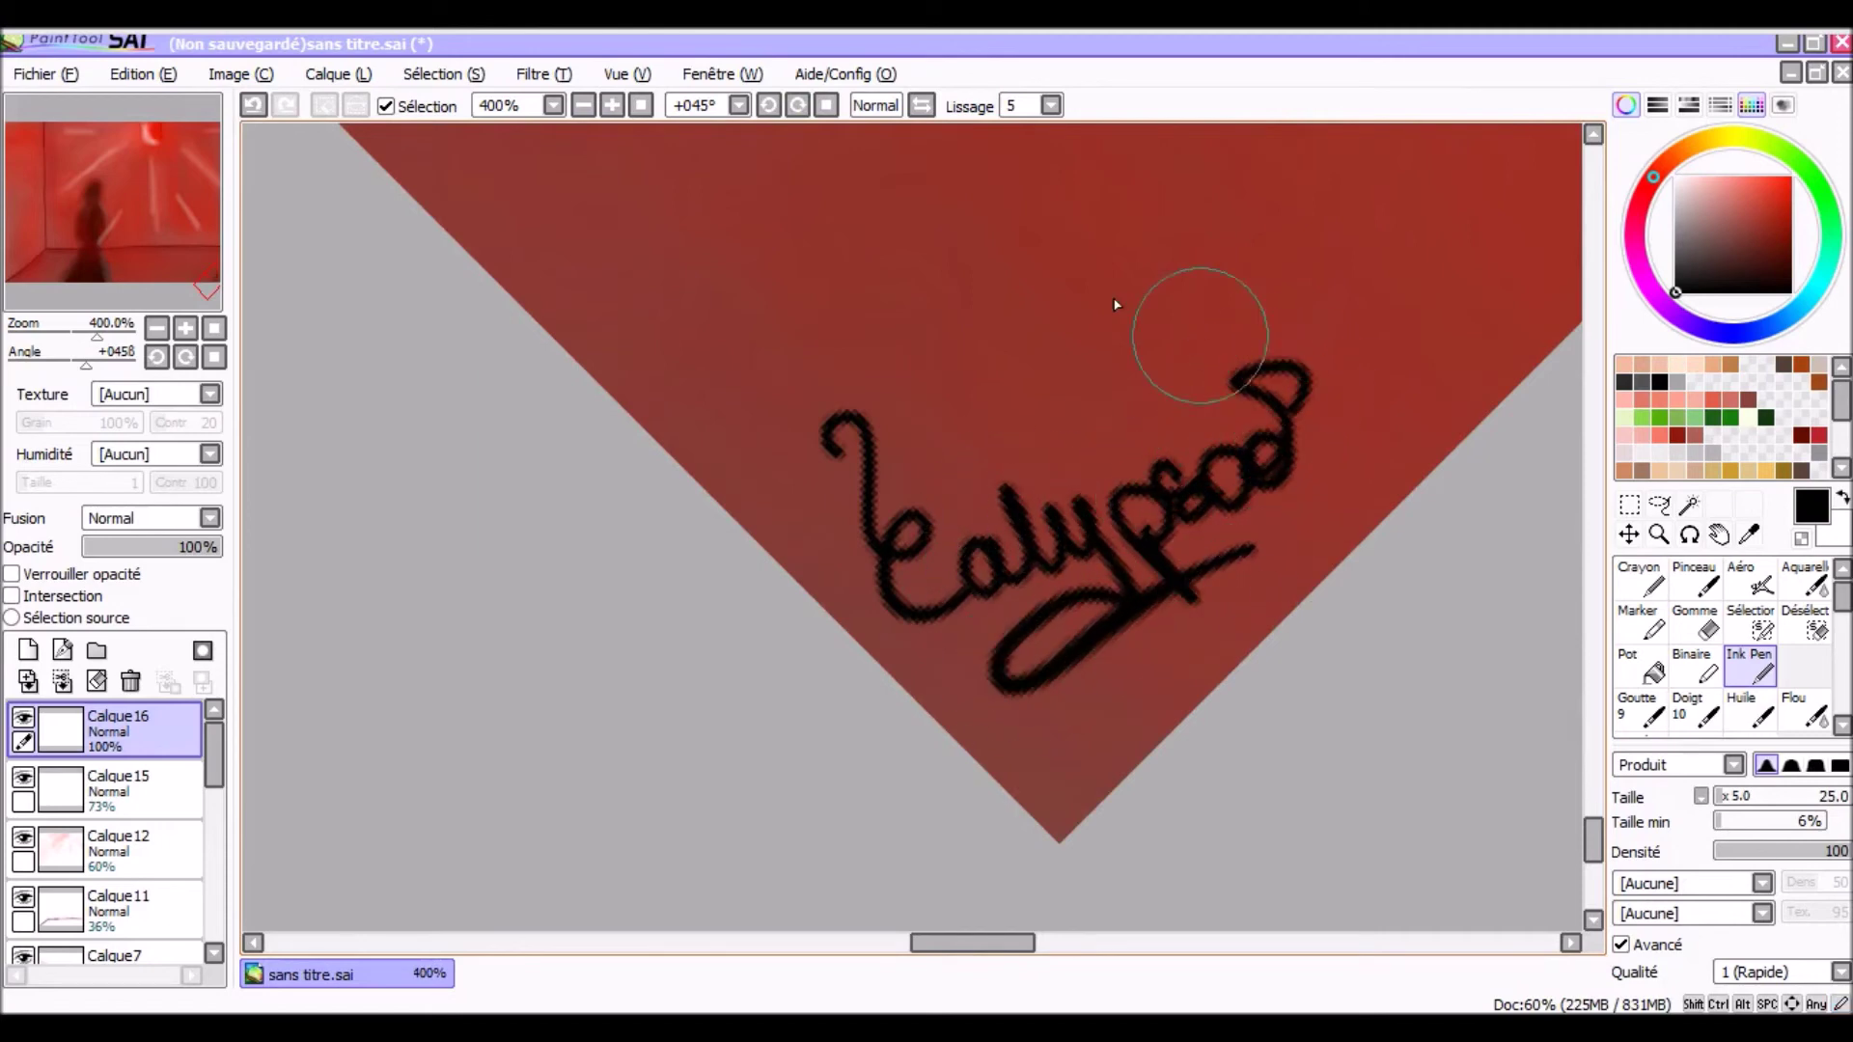
# - Handwrite "MERCI" in large black letters across the scene with the Crayon at size 100 and begin another word below
pyautogui.press('Home')
pyautogui.click(1641, 579)
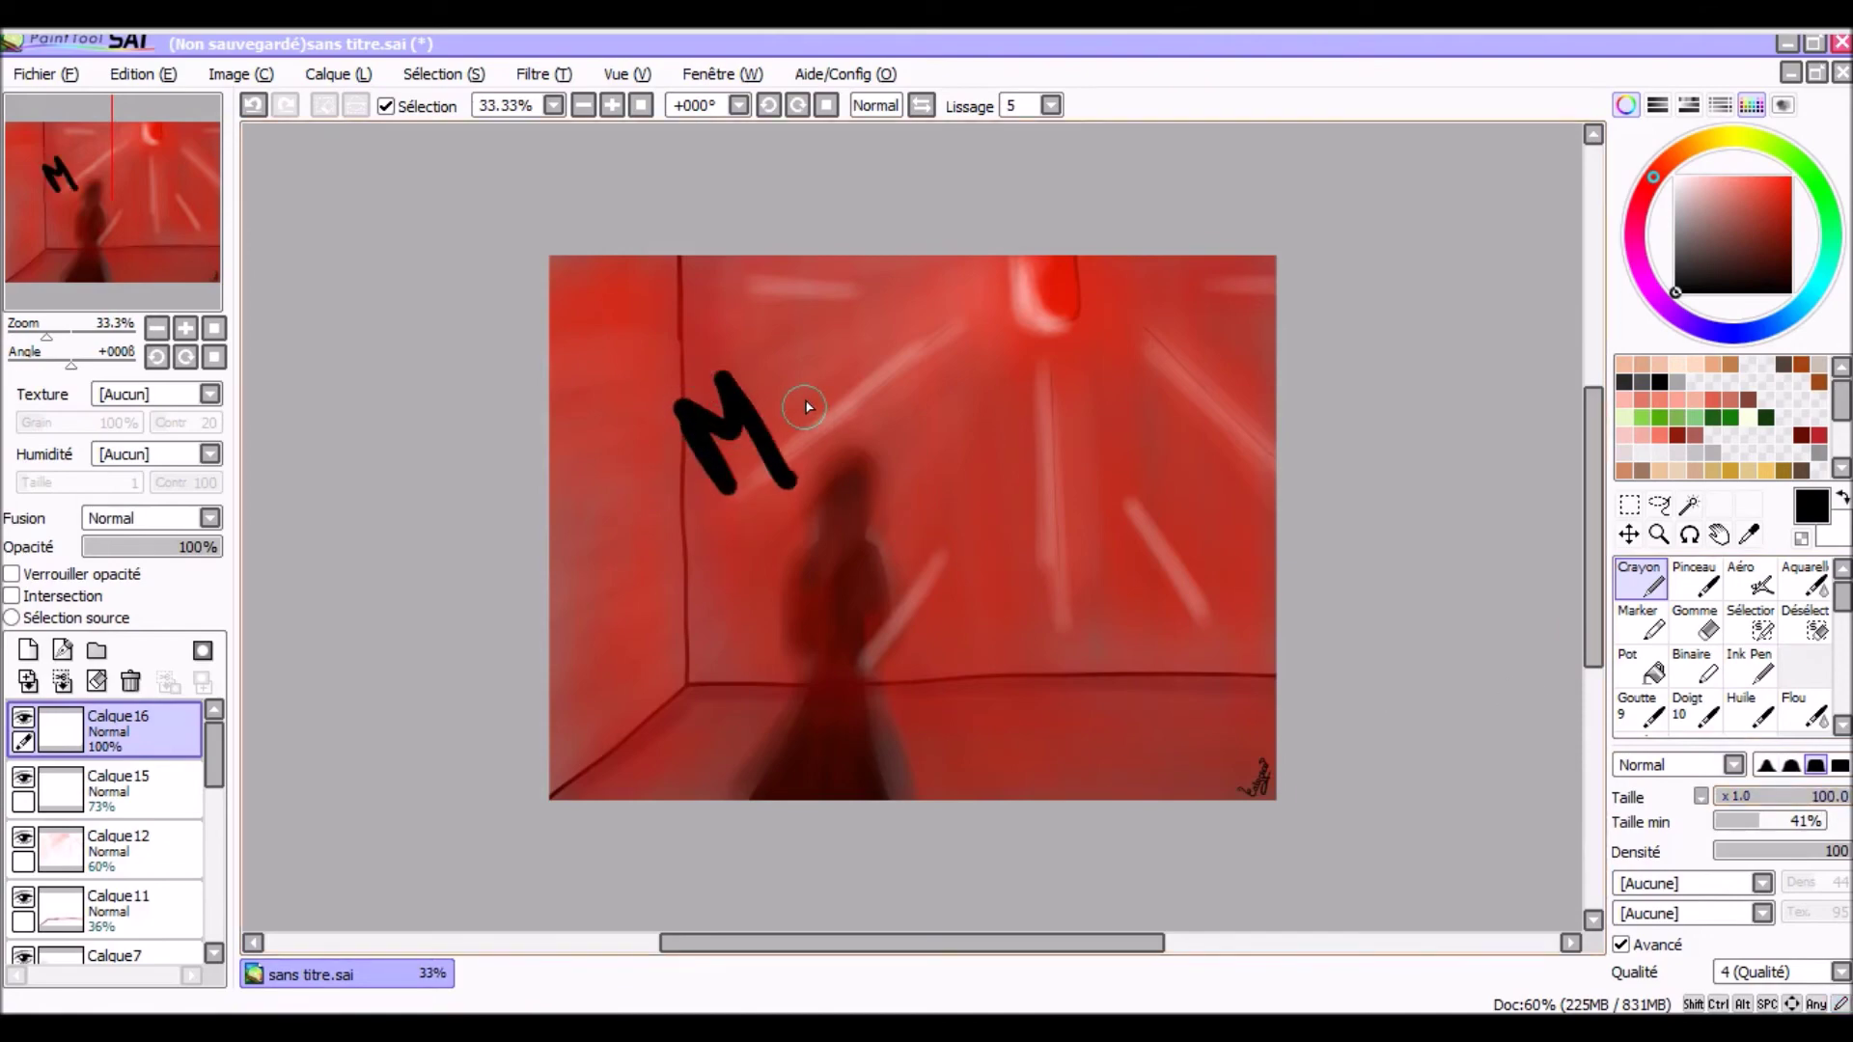
pyautogui.moveTo(1042, 475); pyautogui.dragTo(1079, 537)
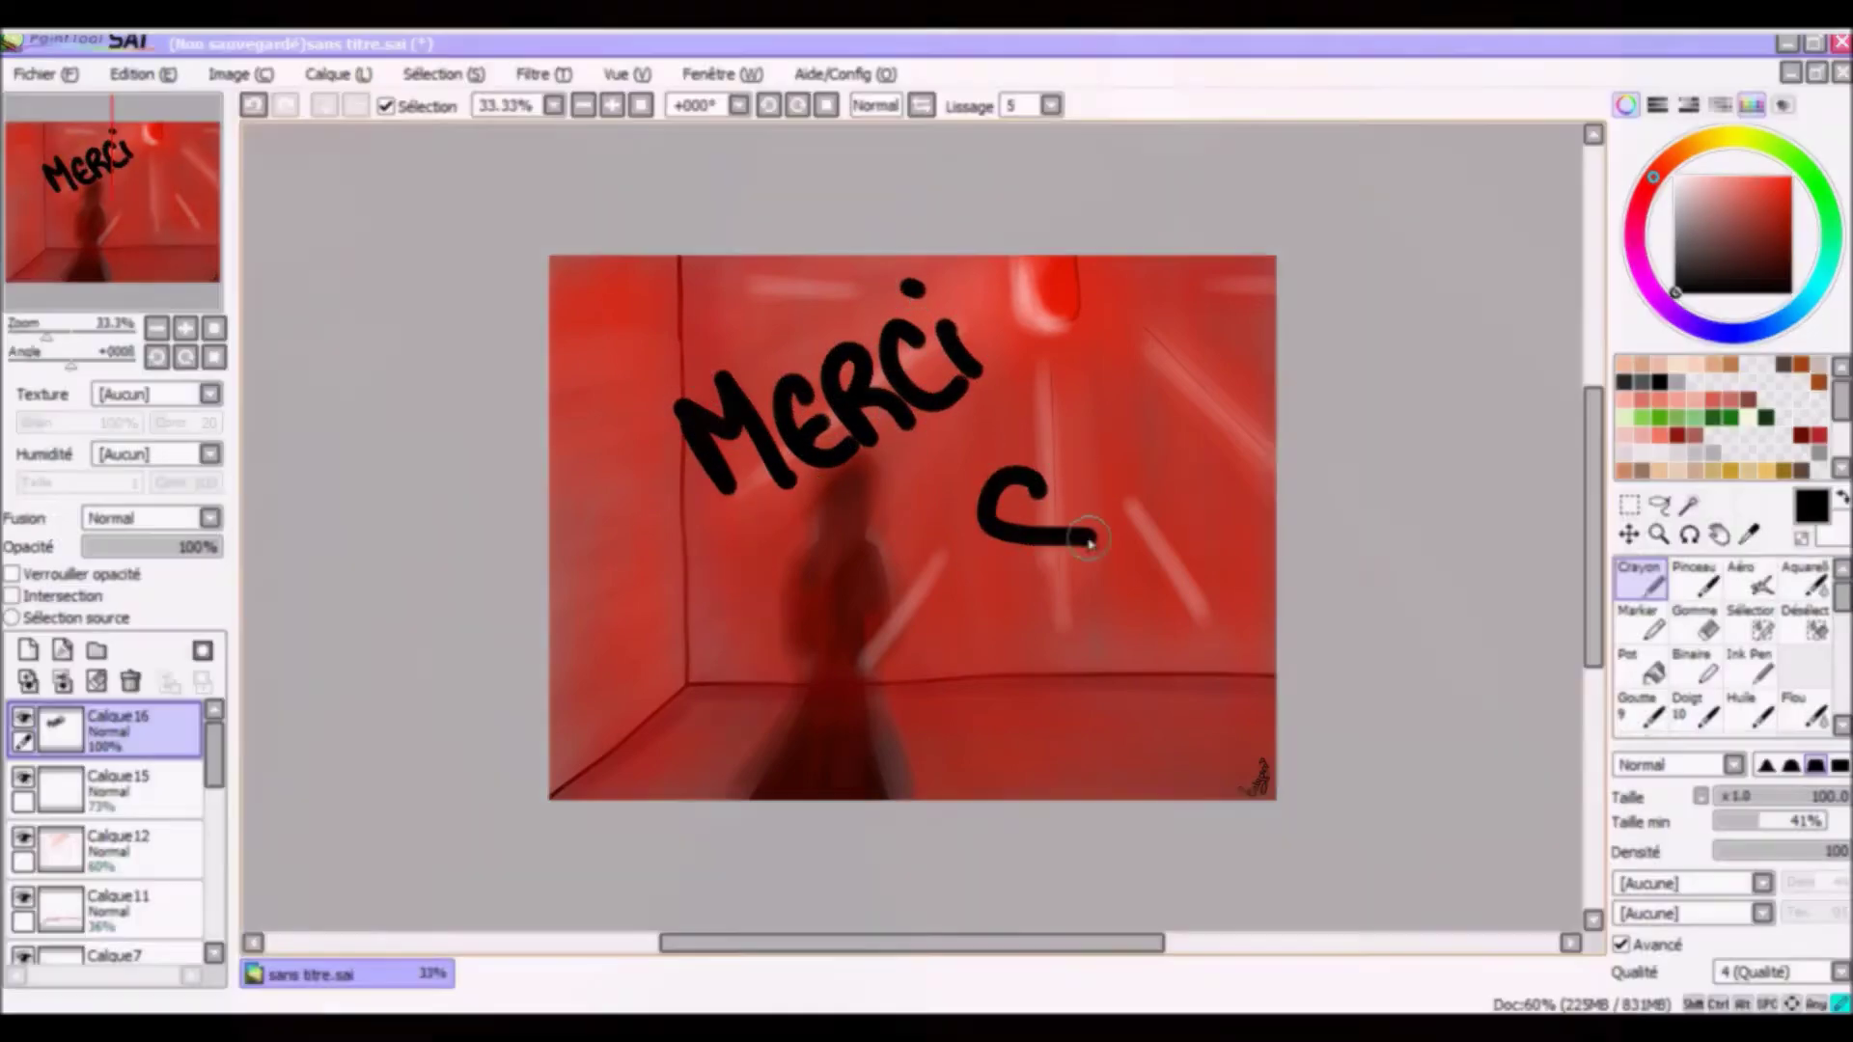